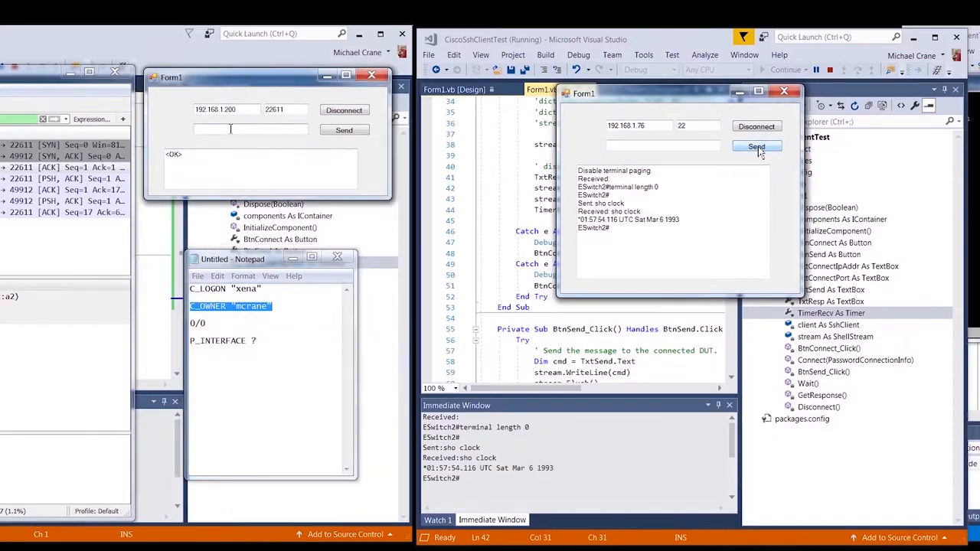
# Copy 0/0 from the notes into the TCP client's command box and send it to the device
pyautogui.click(339, 132)
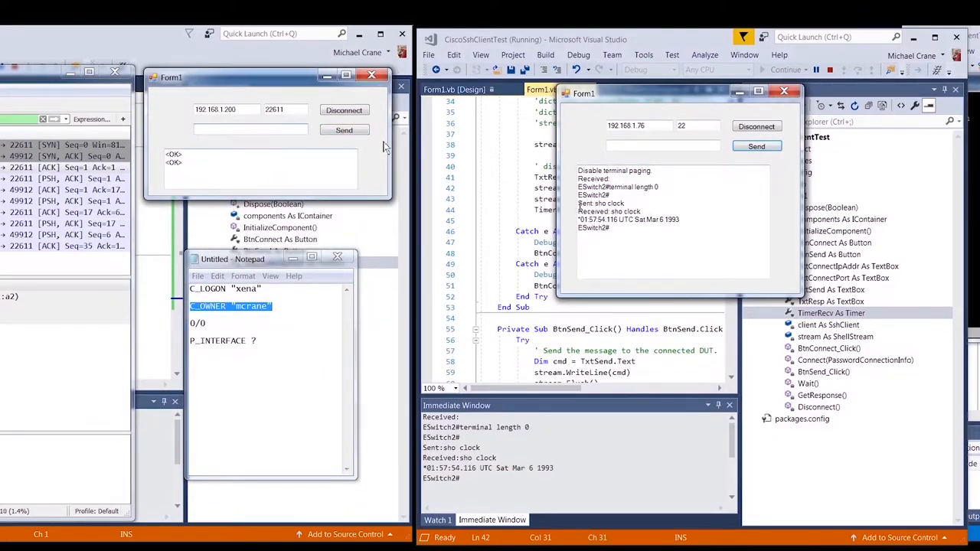
pyautogui.doubleClick(193, 322)
pyautogui.rightClick(198, 324)
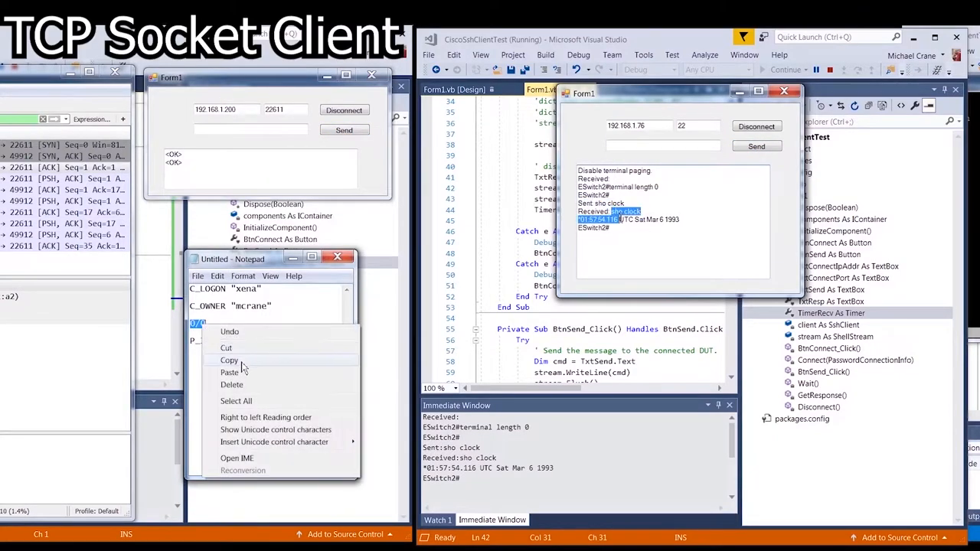
pyautogui.click(216, 343)
pyautogui.rightClick(291, 128)
pyautogui.click(321, 178)
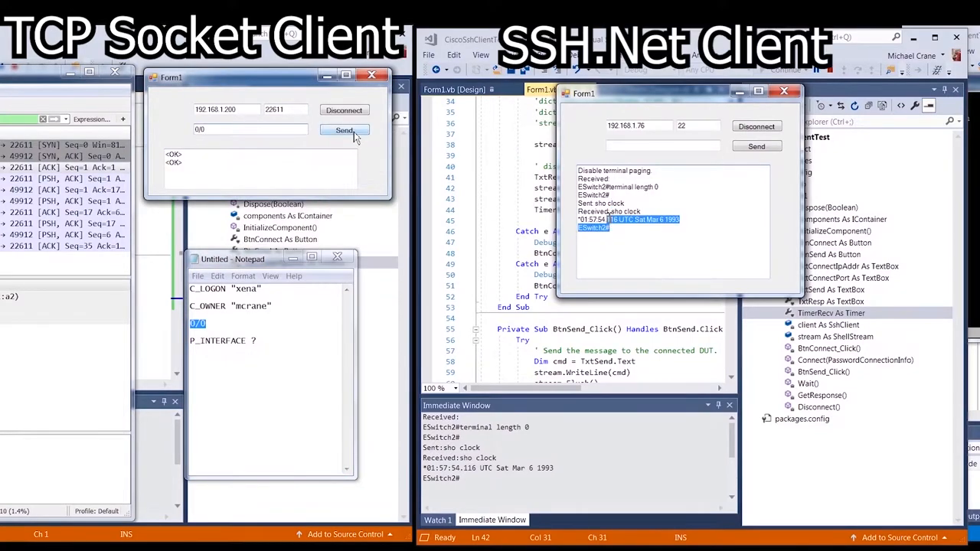
pyautogui.click(343, 130)
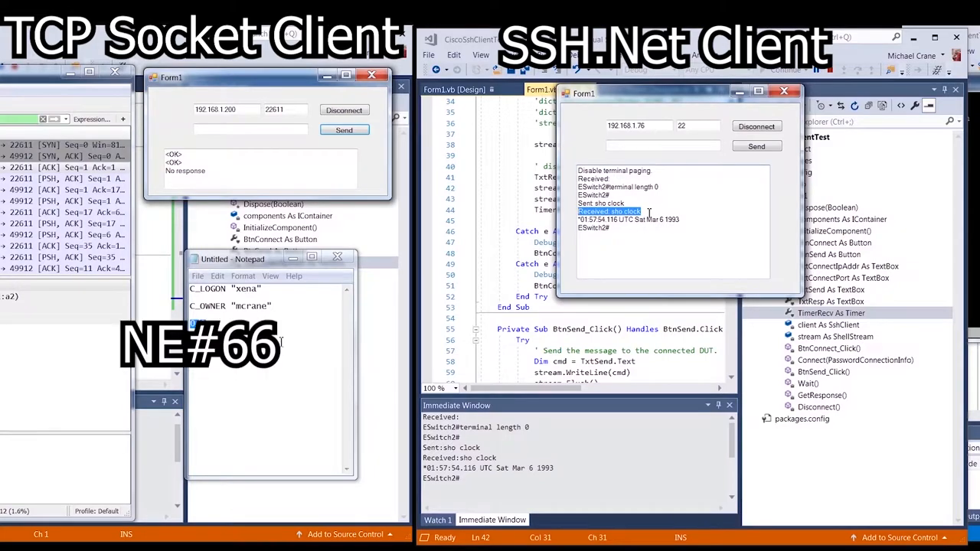
# Select the sho clock line and parts of the switch's clock output in the SSH client
pyautogui.doubleClick(633, 208)
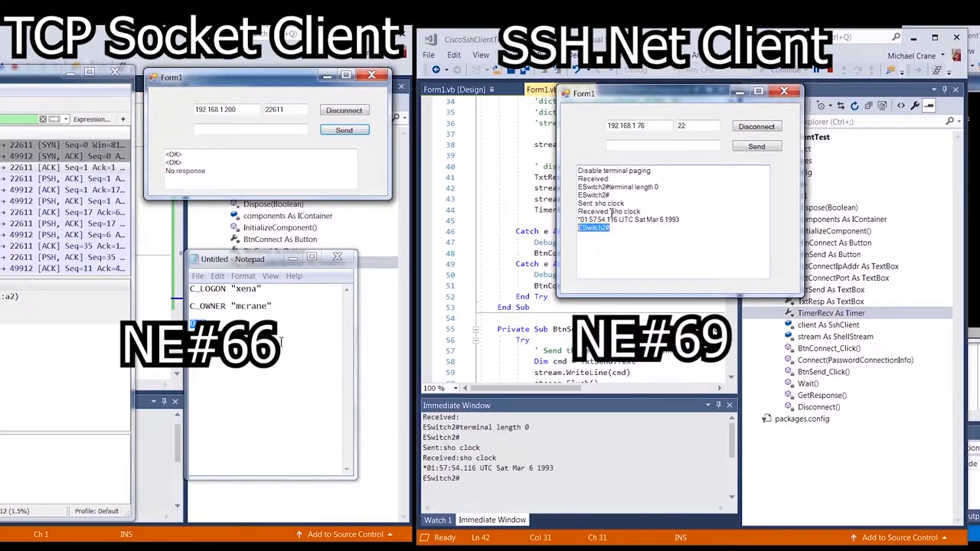
pyautogui.doubleClick(593, 228)
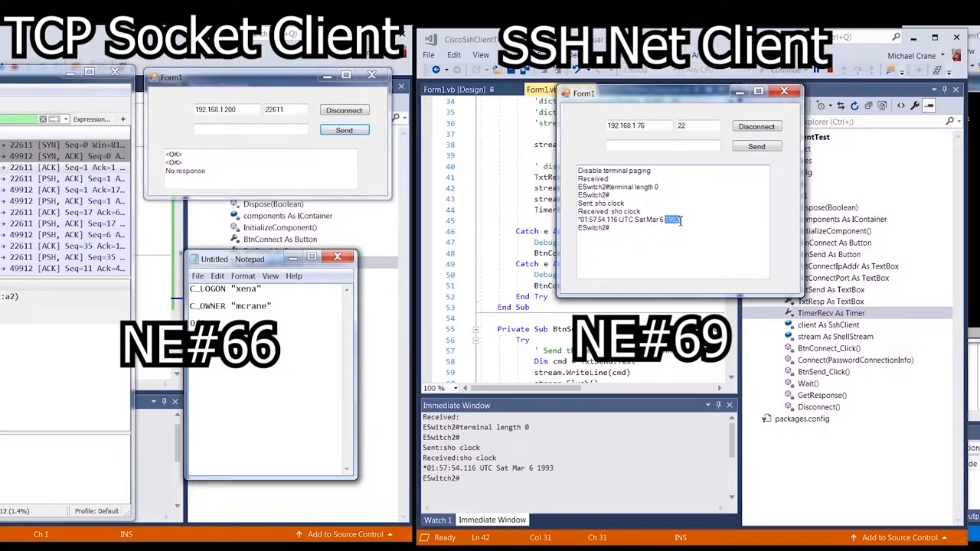
pyautogui.moveTo(578, 220); pyautogui.dragTo(679, 220)
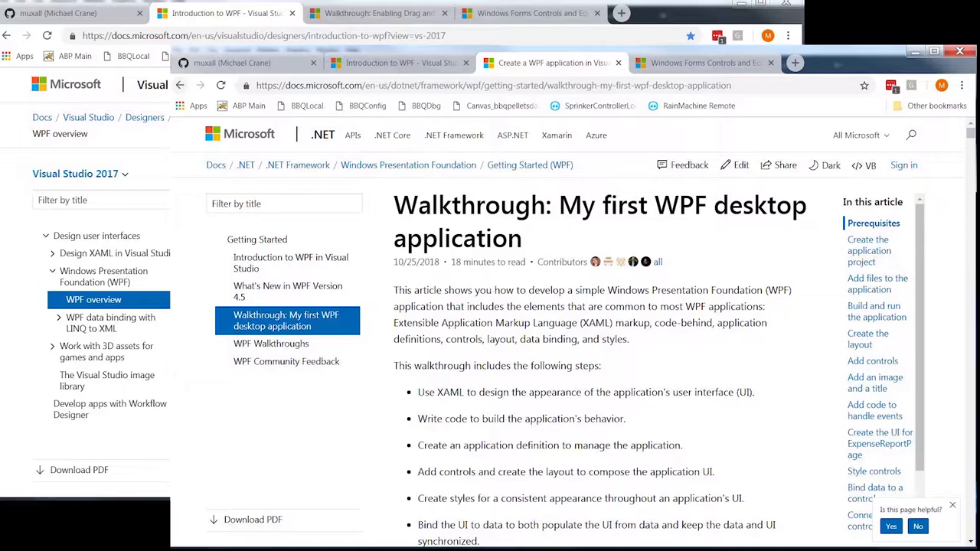
# Switch back from the WPF walkthrough to the Magui MainWindow code
pyautogui.hotkey('alt', 'Tab')
pyautogui.scroll(1, 312, 183)
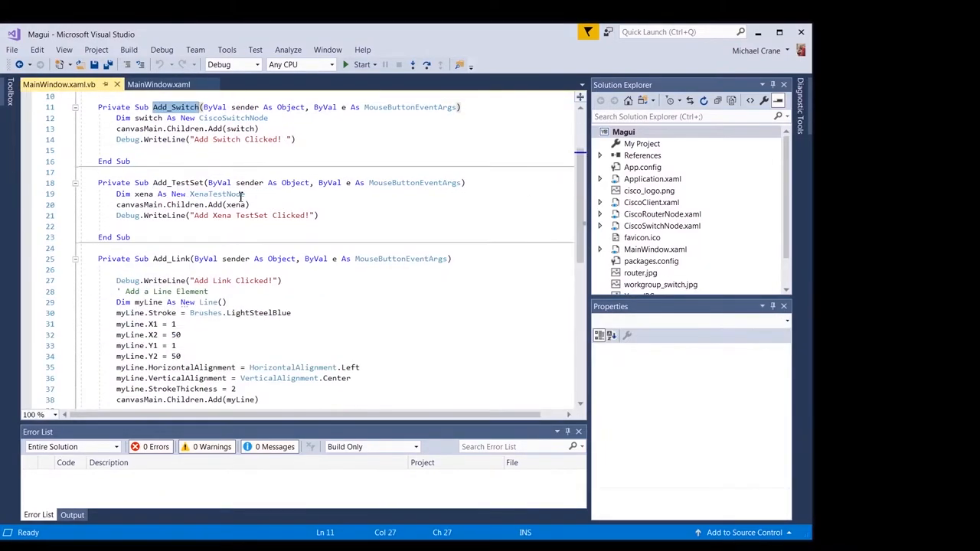
# Review the Add_Switch, Add_Link and Add_Router handlers in MainWindow.xaml.vb, selecting CiscoRouterNode and canvasMain.Children
pyautogui.moveTo(292, 162); pyautogui.dragTo(99, 129)
pyautogui.click(291, 161)
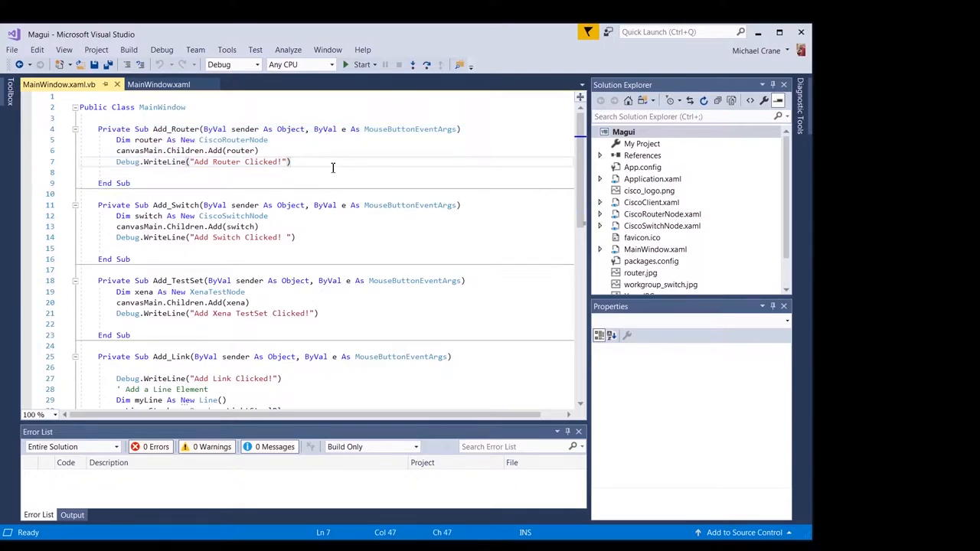
pyautogui.moveTo(296, 237); pyautogui.dragTo(116, 216)
pyautogui.click(321, 230)
pyautogui.scroll(-6, 345, 230)
pyautogui.scroll(-3, 345, 230)
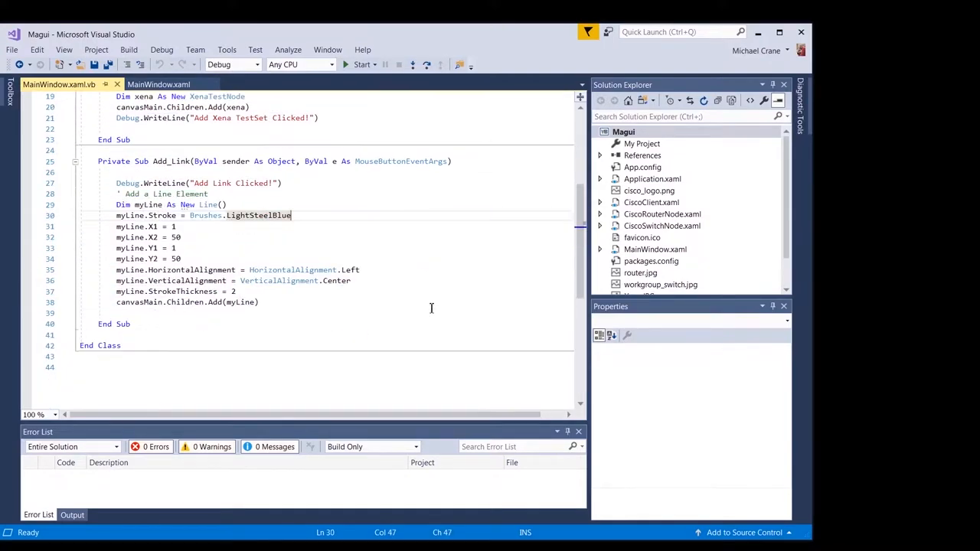
pyautogui.scroll(8, 345, 214)
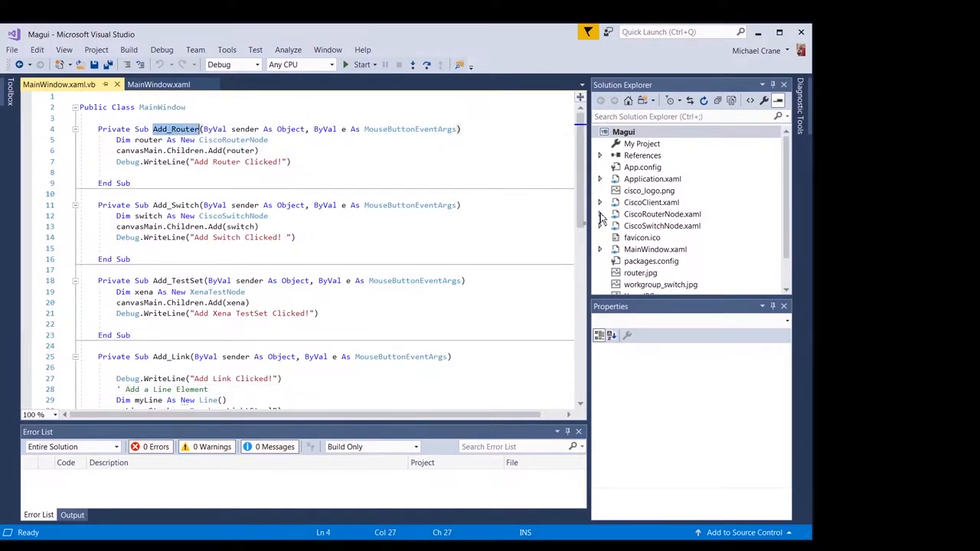
pyautogui.doubleClick(233, 140)
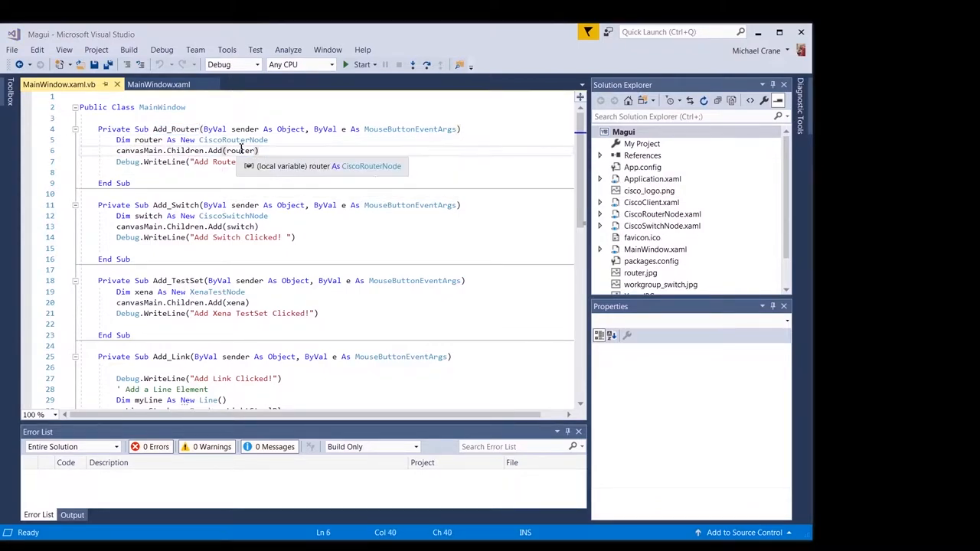
pyautogui.doubleClick(139, 151)
pyautogui.doubleClick(186, 151)
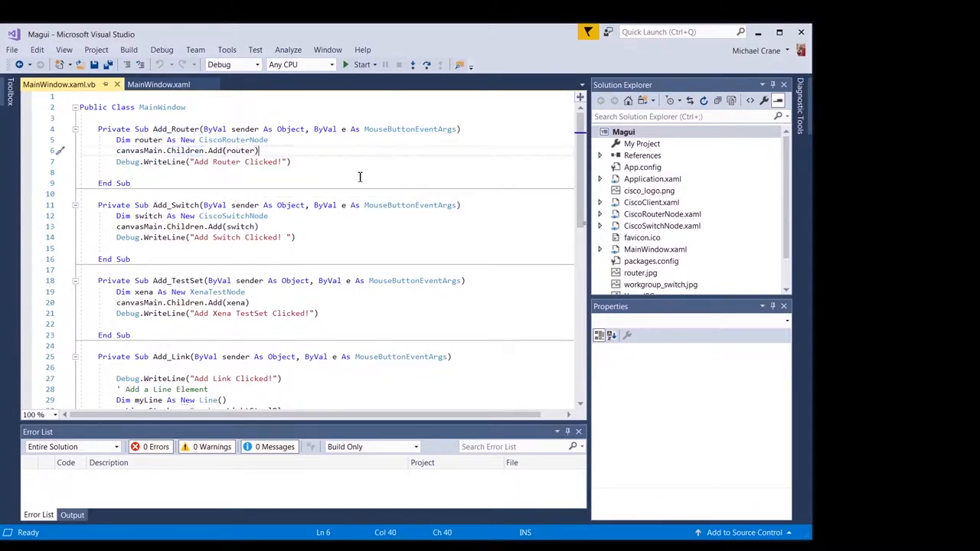
pyautogui.doubleClick(237, 162)
pyautogui.click(335, 162)
pyautogui.scroll(-3, 334, 230)
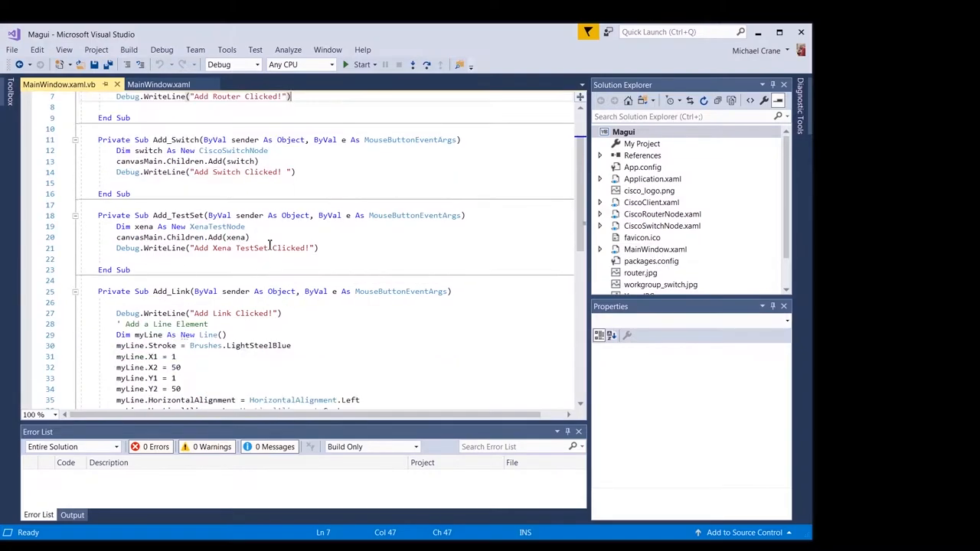
pyautogui.scroll(3, 335, 229)
# Inspect CiscoRouterNode.xaml's router.jpg, ucCanvas and ucNode markup, then bring the docs browser forward
pyautogui.doubleClick(663, 214)
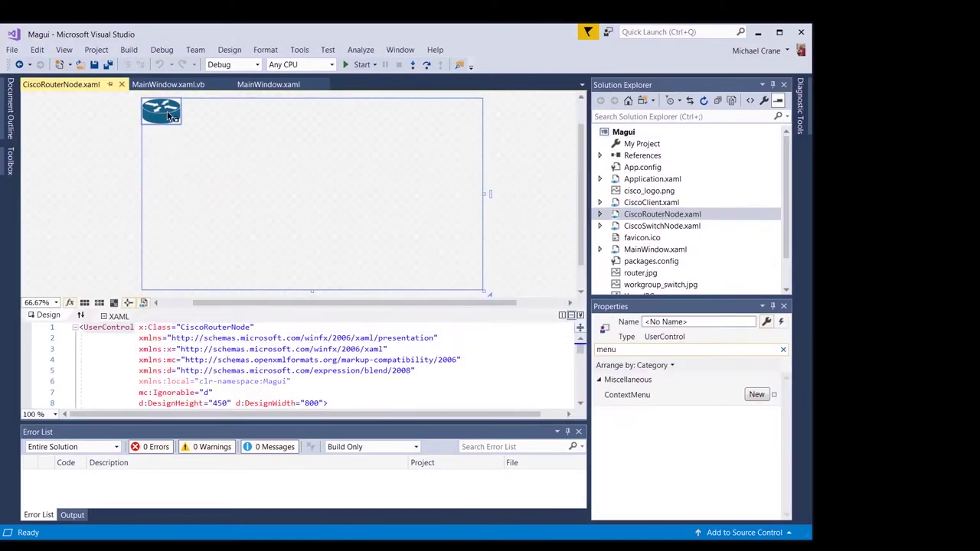
pyautogui.doubleClick(46, 316)
pyautogui.doubleClick(299, 196)
pyautogui.scroll(3, 307, 199)
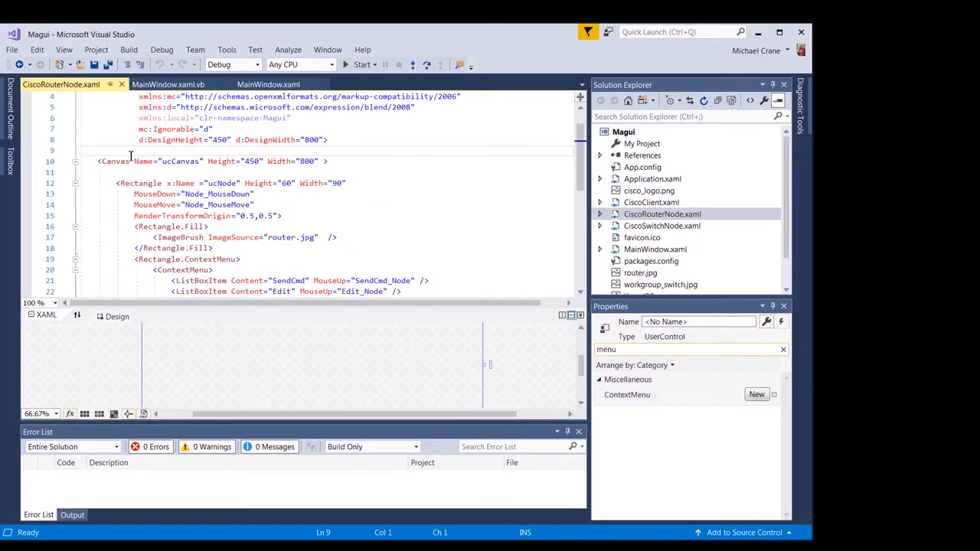
pyautogui.doubleClick(115, 160)
pyautogui.doubleClick(181, 161)
pyautogui.scroll(-3, 230, 199)
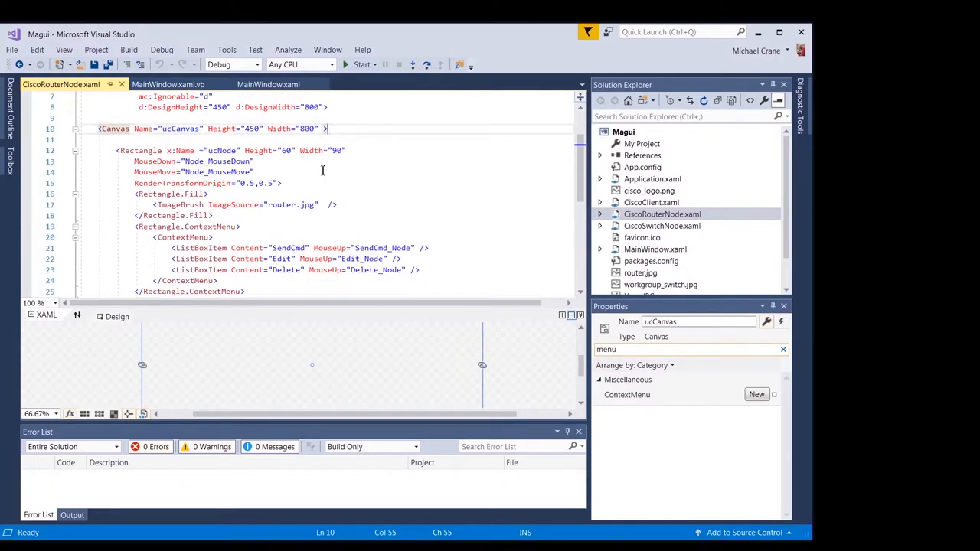
pyautogui.click(205, 151)
pyautogui.doubleClick(219, 150)
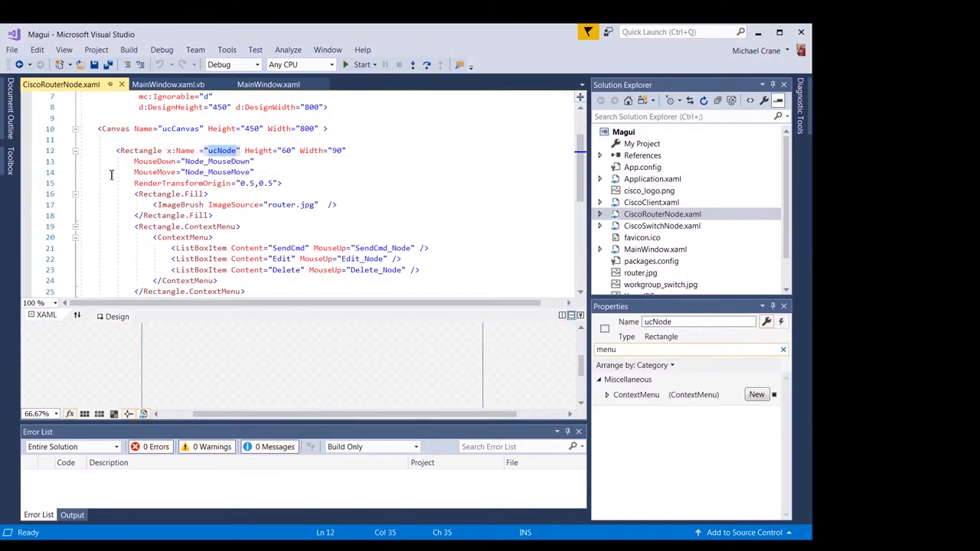
pyautogui.doubleClick(156, 162)
pyautogui.hotkey('alt', 'Tab')
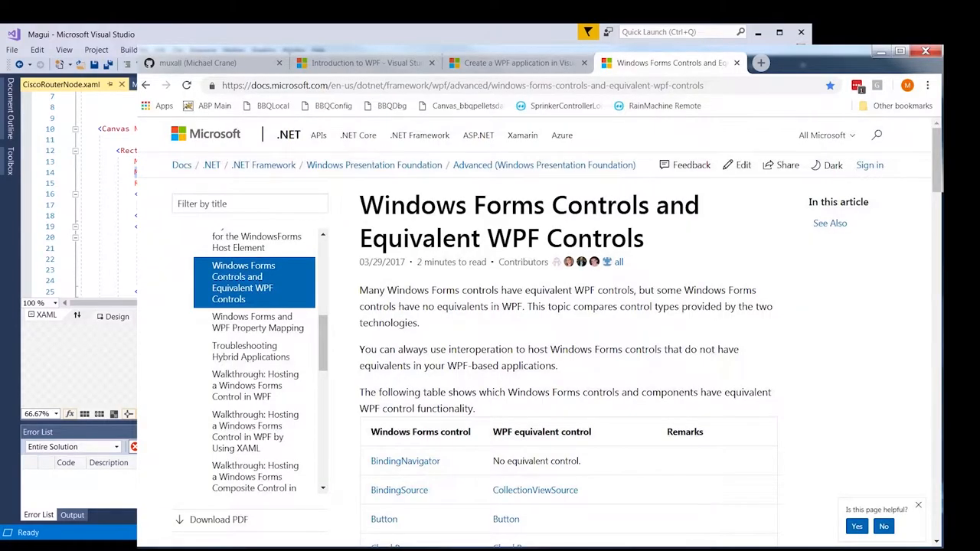
pyautogui.scroll(-2, 107, 192)
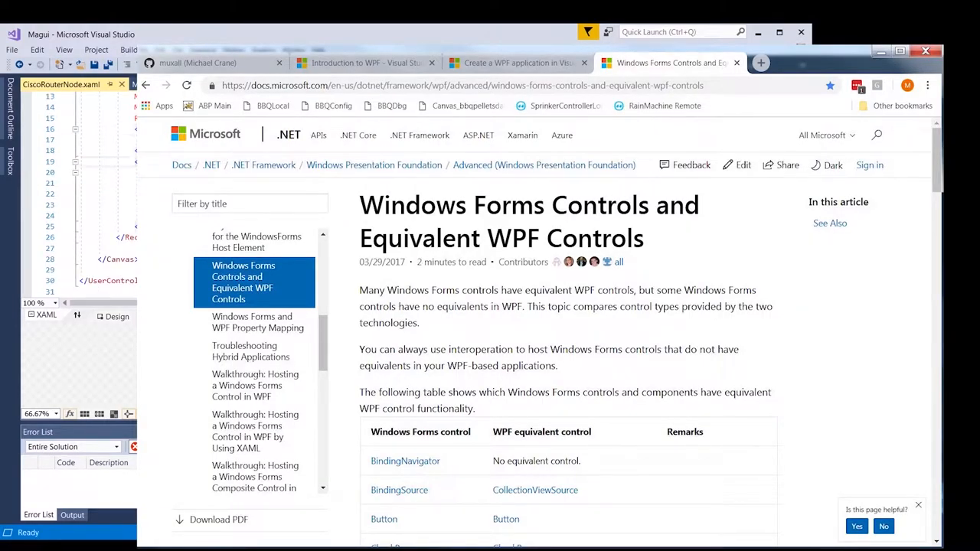
# Switch to the router node's code-behind with F7
pyautogui.press('F7')
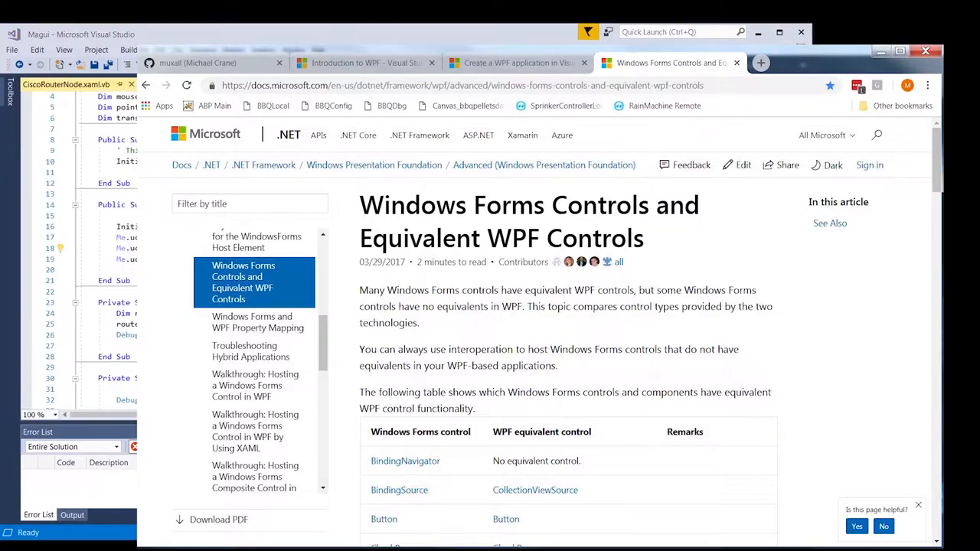
pyautogui.scroll(-3, 107, 230)
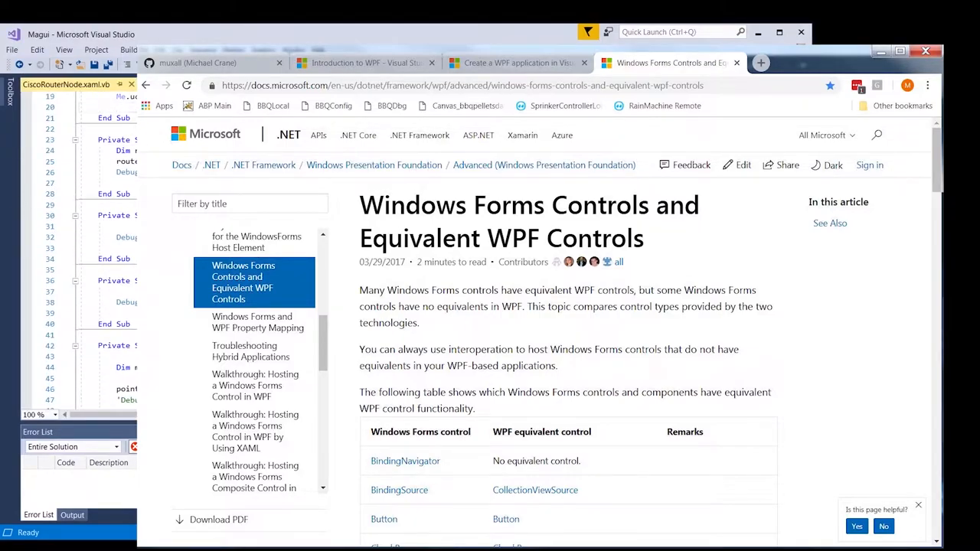
pyautogui.scroll(1, 107, 230)
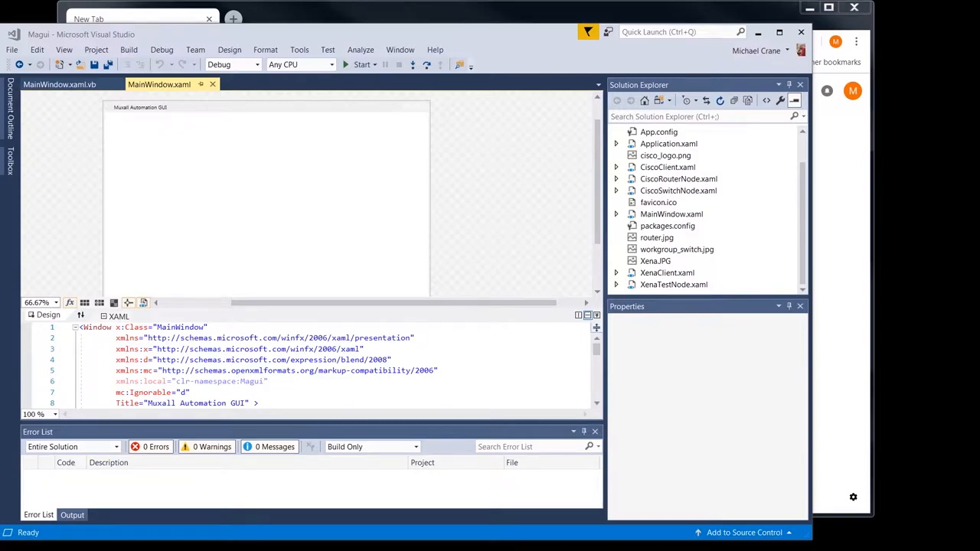
# Create a Visual Basic WPF App (.NET Framework) project named WpfAppTestDemo
pyautogui.click(12, 50)
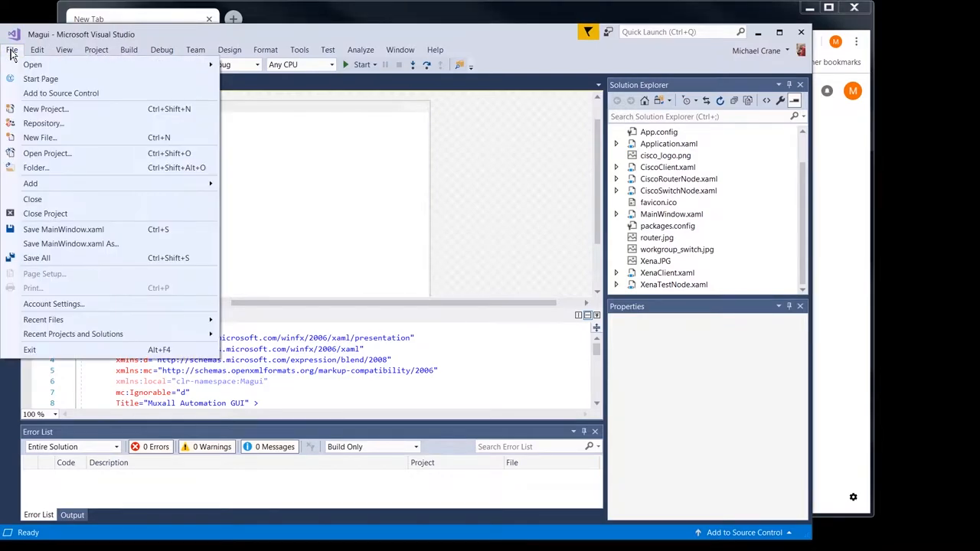
pyautogui.click(47, 109)
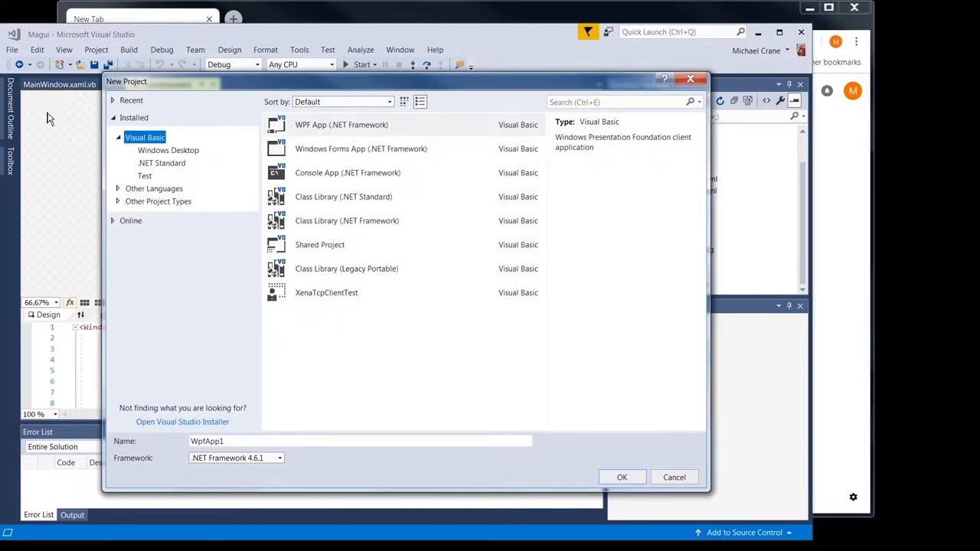
pyautogui.click(317, 128)
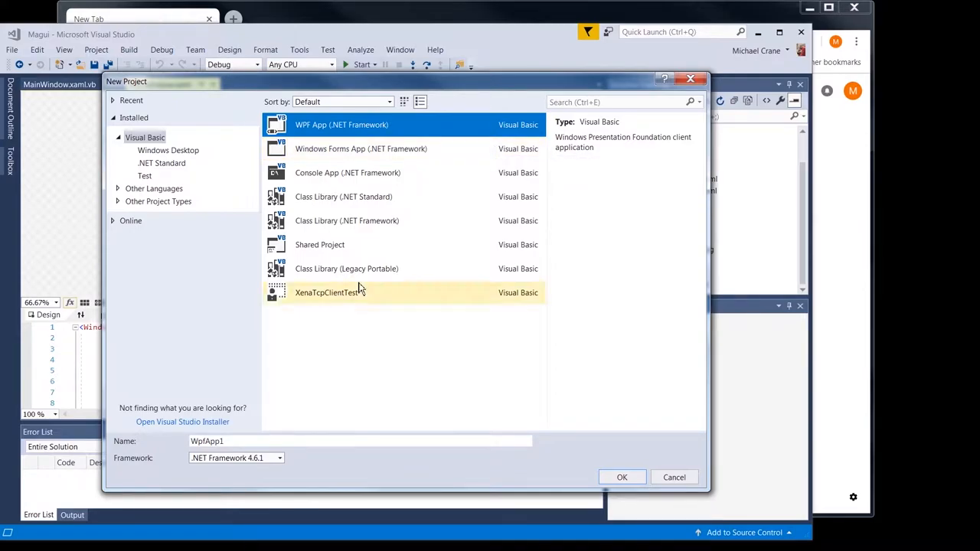
pyautogui.click(239, 441)
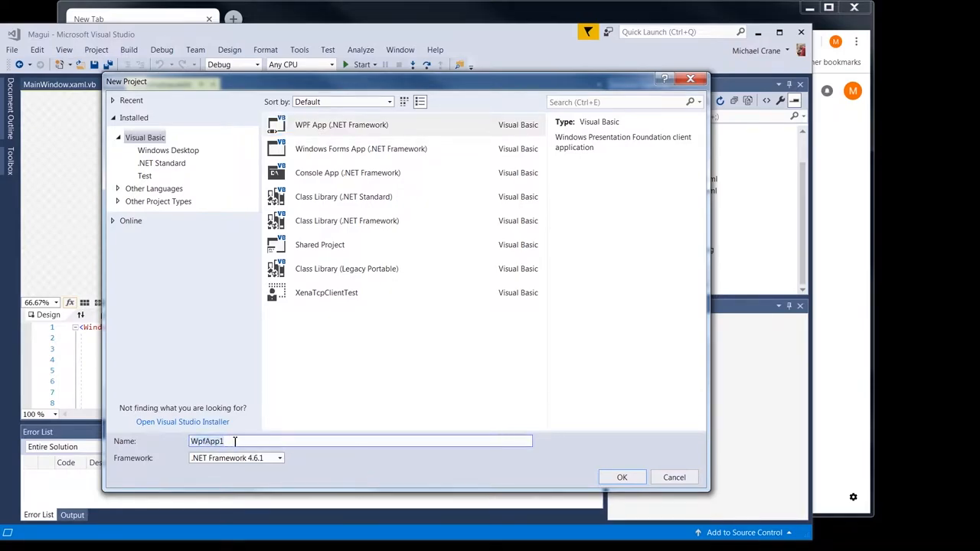
pyautogui.press('BackSpace')
pyautogui.write('Test')
pyautogui.write('Demo')
pyautogui.click(624, 478)
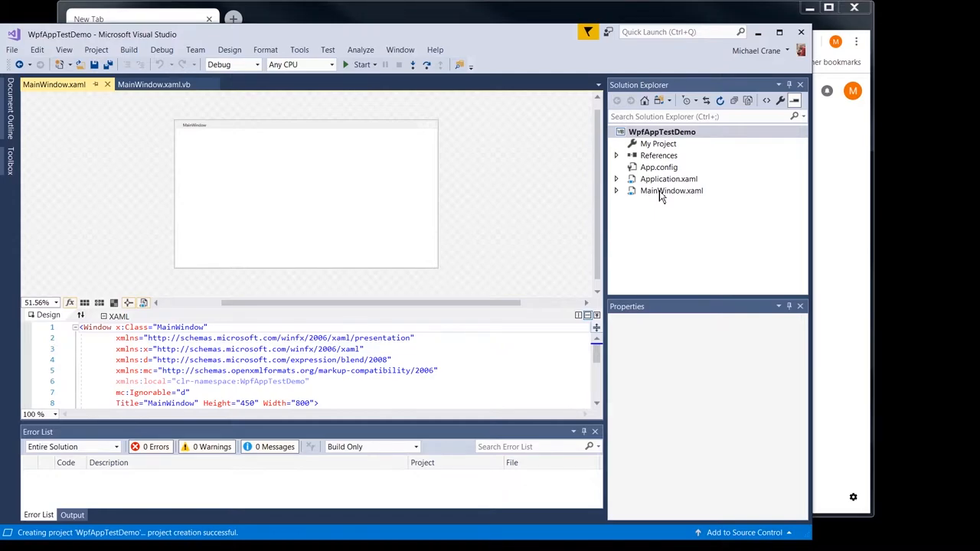
# Select MainWindow.xaml in the new project and view its code-behind
pyautogui.click(663, 192)
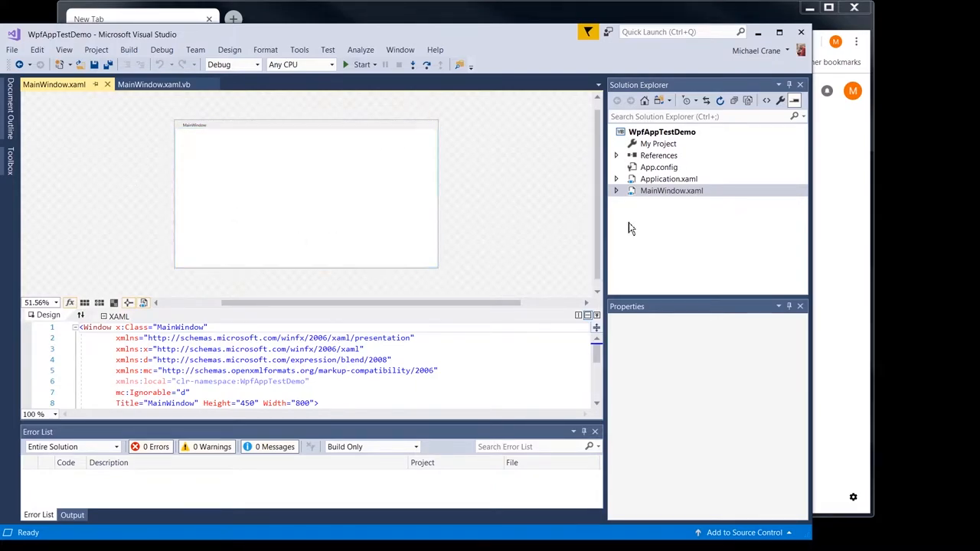
pyautogui.click(161, 84)
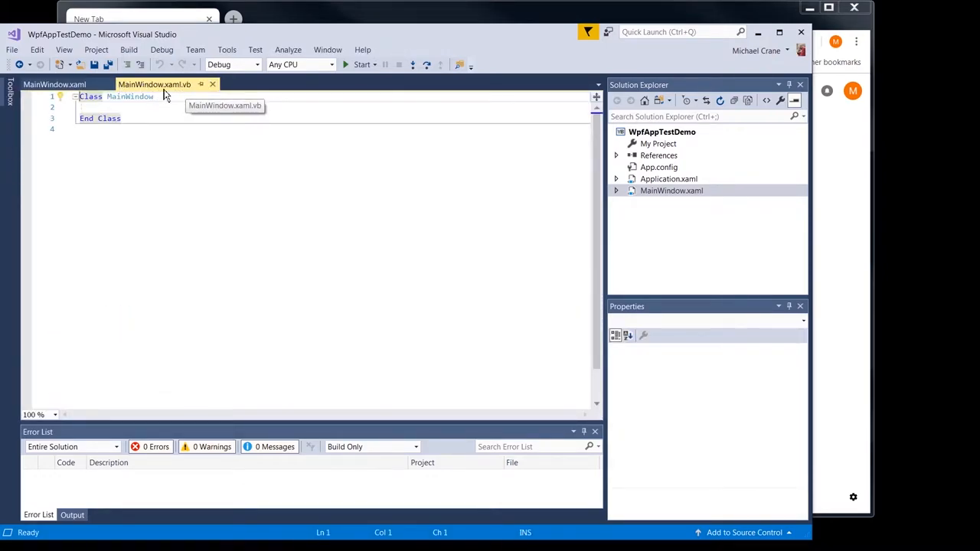
# Reveal MainWindow.xaml.vb under MainWindow.xaml and flip between the designer and the empty code-behind class
pyautogui.click(617, 191)
pyautogui.click(674, 202)
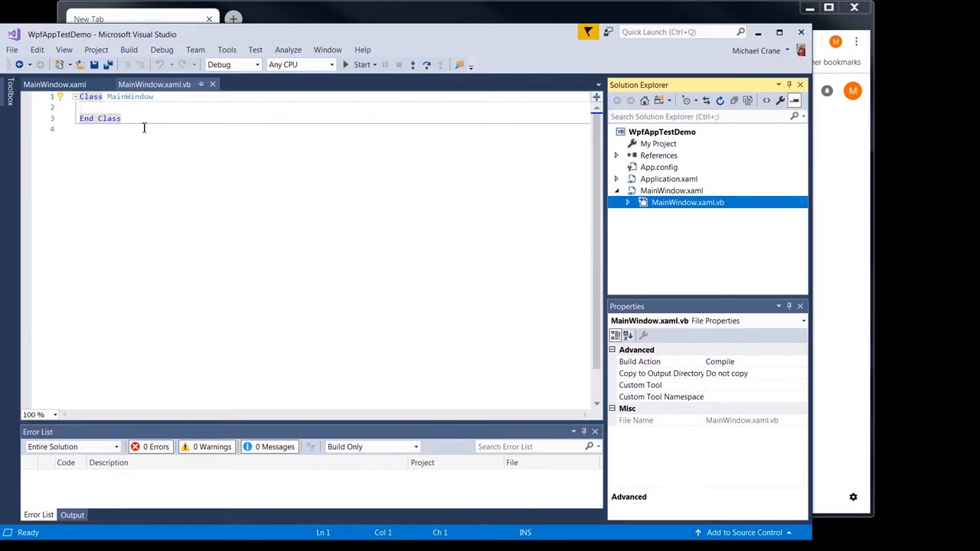
pyautogui.click(53, 84)
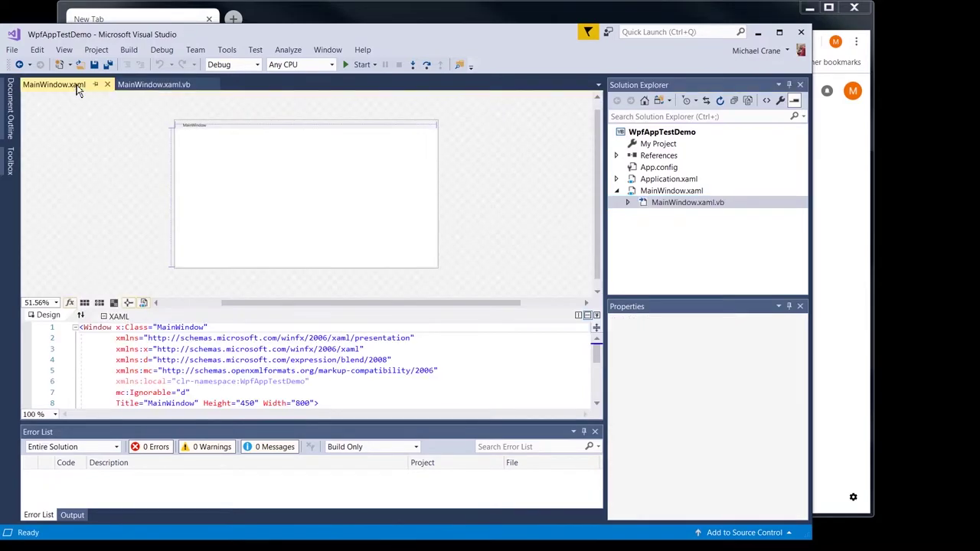
pyautogui.click(166, 86)
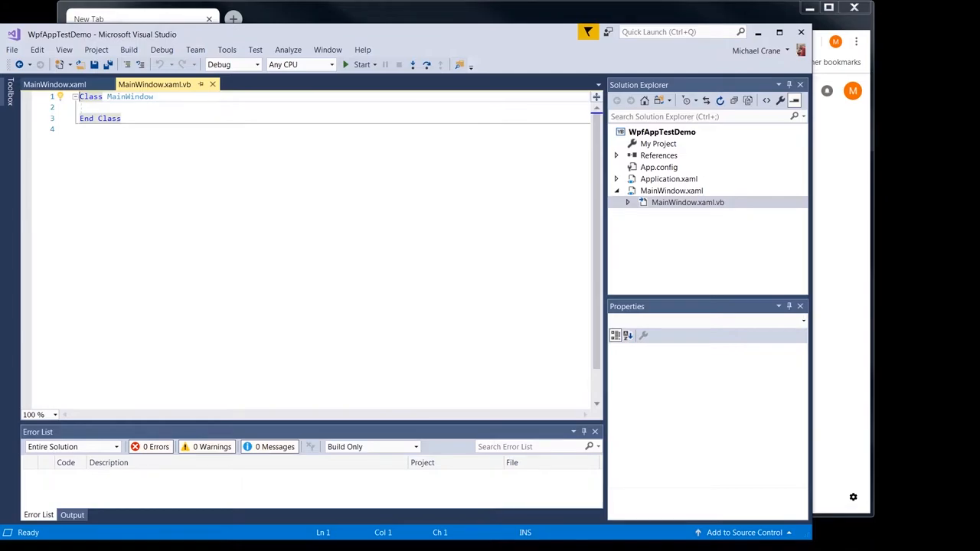
pyautogui.hotkey('ctrl', 'Tab')
# Search MainWindow's properties for 'mdi', find nothing, and switch to the WPF controls docs page
pyautogui.click(668, 350)
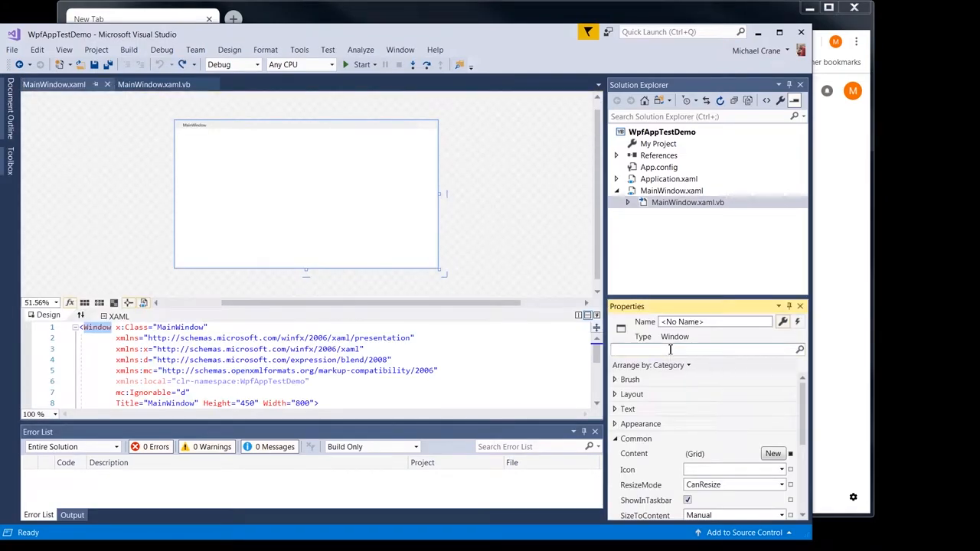
pyautogui.write('mid')
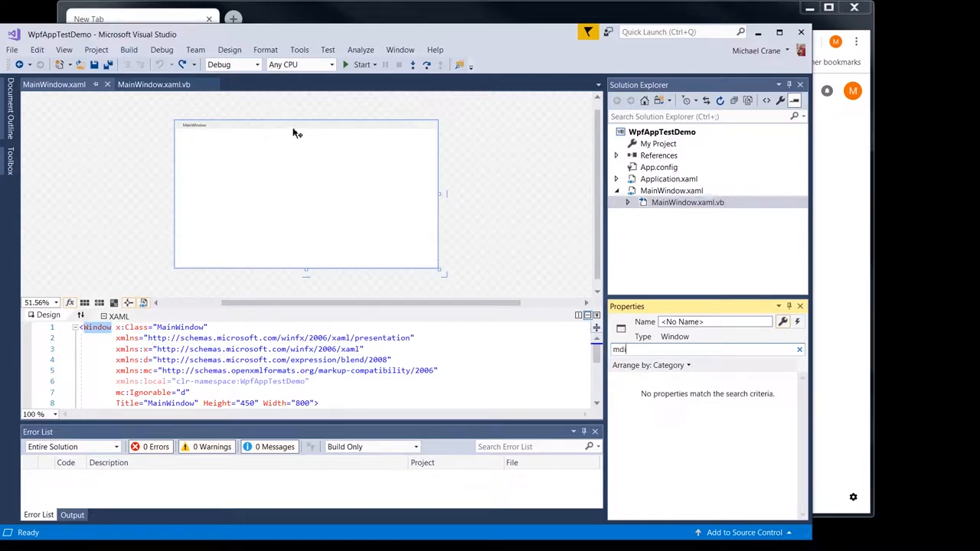
pyautogui.click(100, 328)
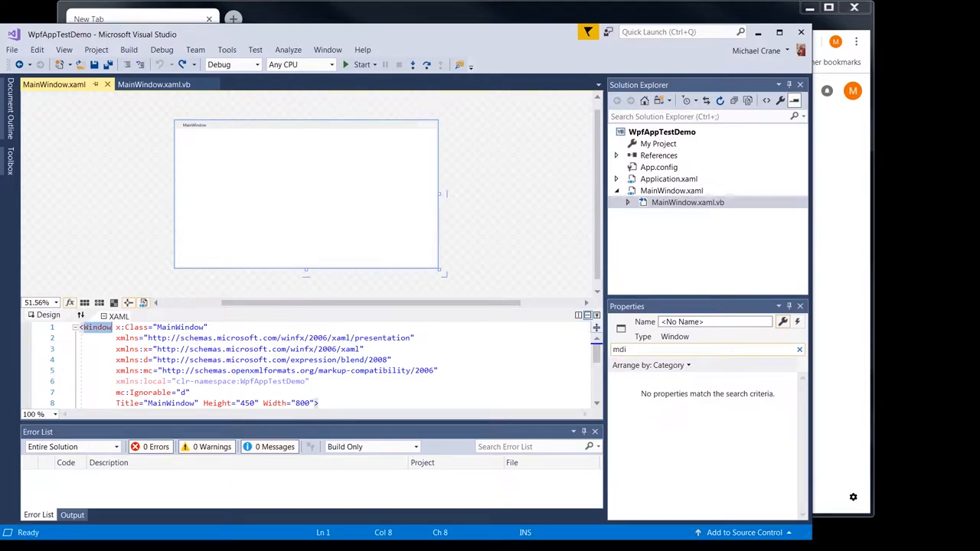
pyautogui.hotkey('alt', 'Tab')
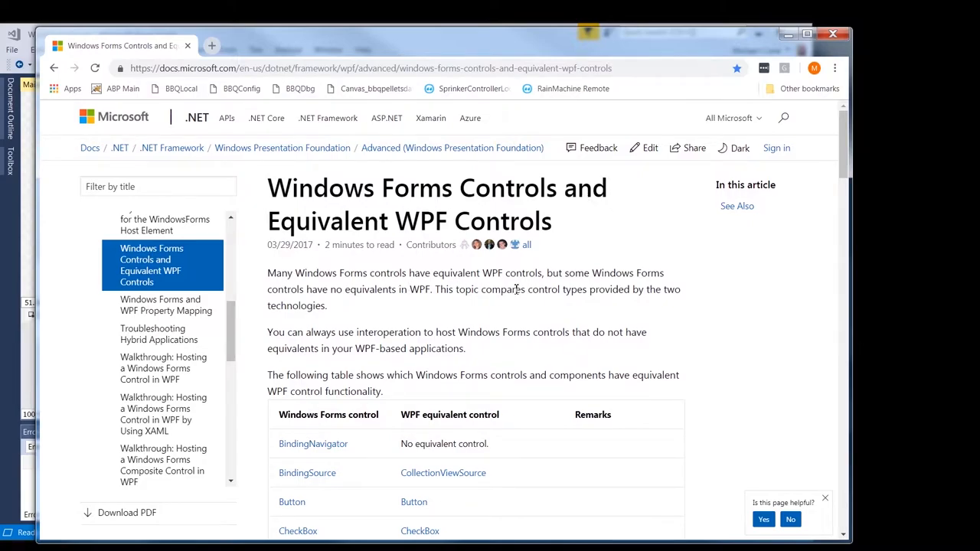
pyautogui.scroll(-3, 516, 289)
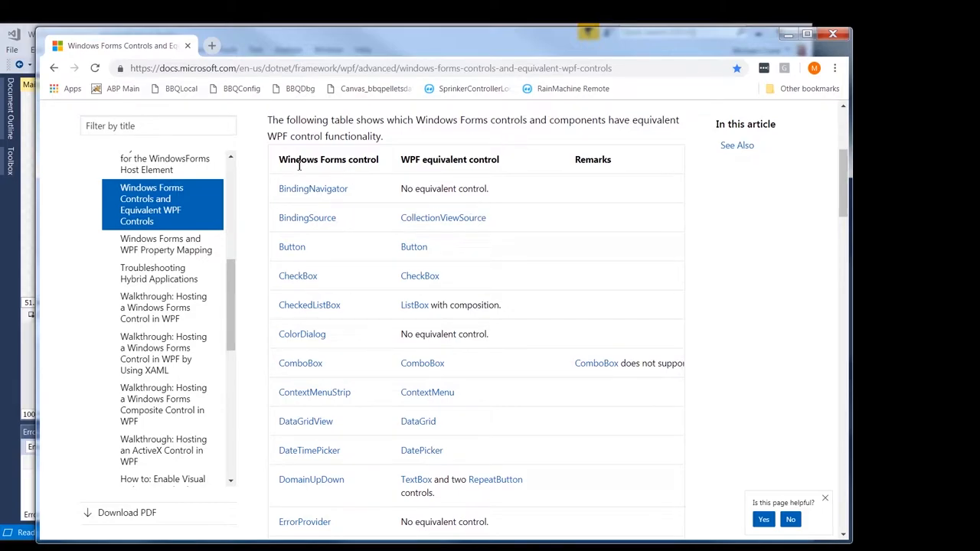
# Highlight the Windows Forms and WPF column headings and the remark that Window does not support child windows
pyautogui.moveTo(346, 159); pyautogui.dragTo(276, 160)
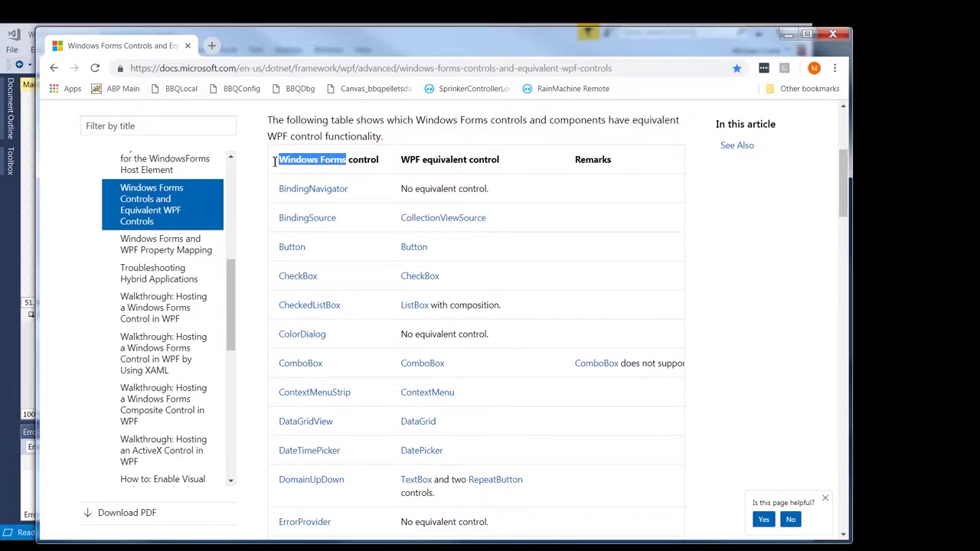
pyautogui.moveTo(467, 159); pyautogui.dragTo(392, 159)
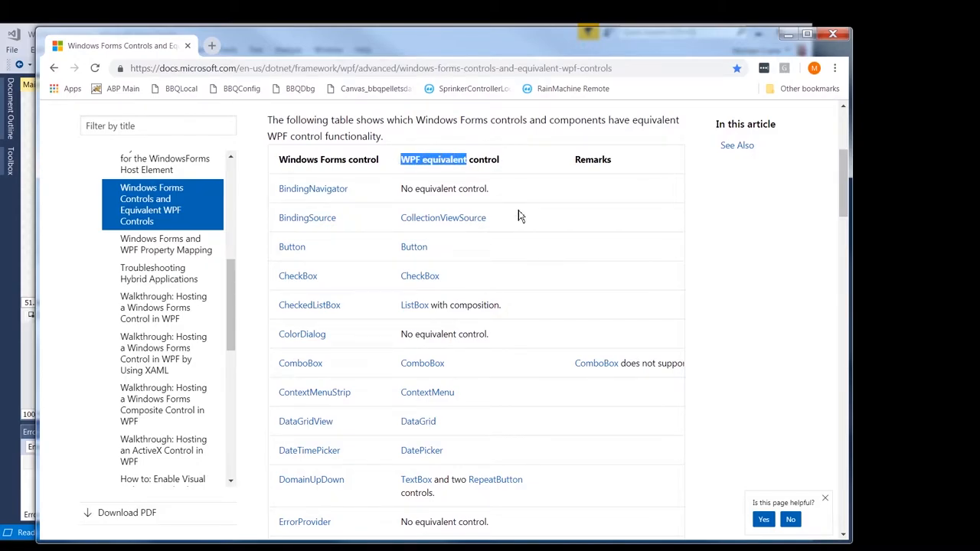
pyautogui.scroll(-1, 540, 272)
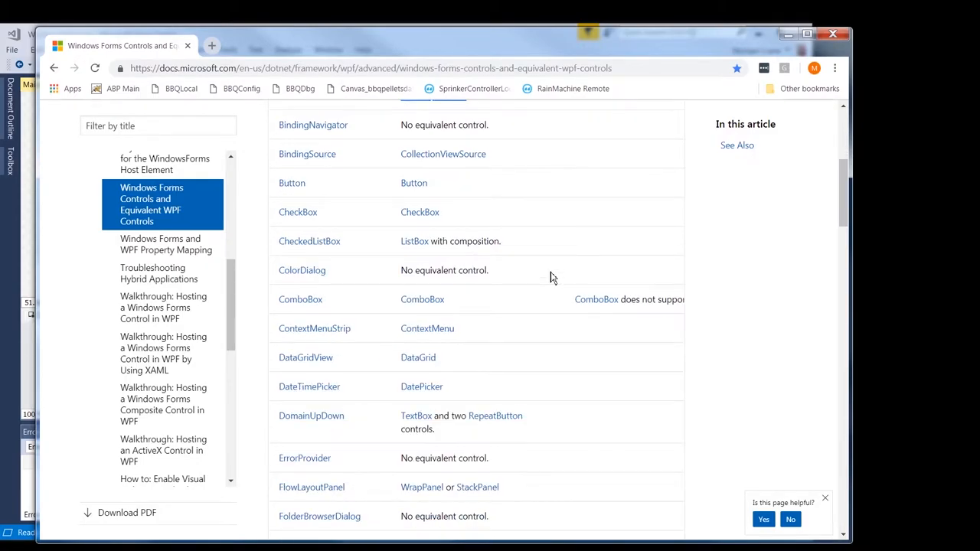
pyautogui.scroll(-1, 553, 277)
pyautogui.scroll(-1, 554, 277)
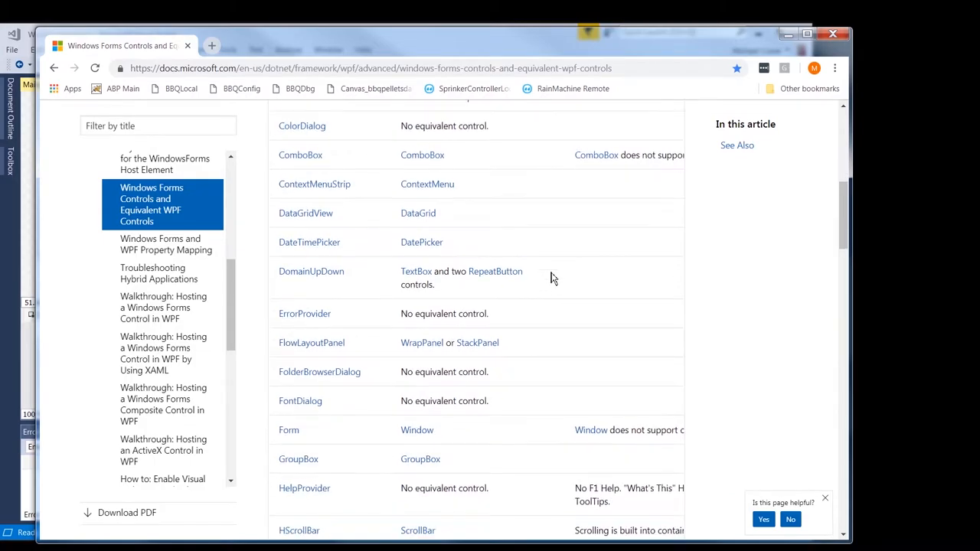
pyautogui.scroll(-1, 554, 277)
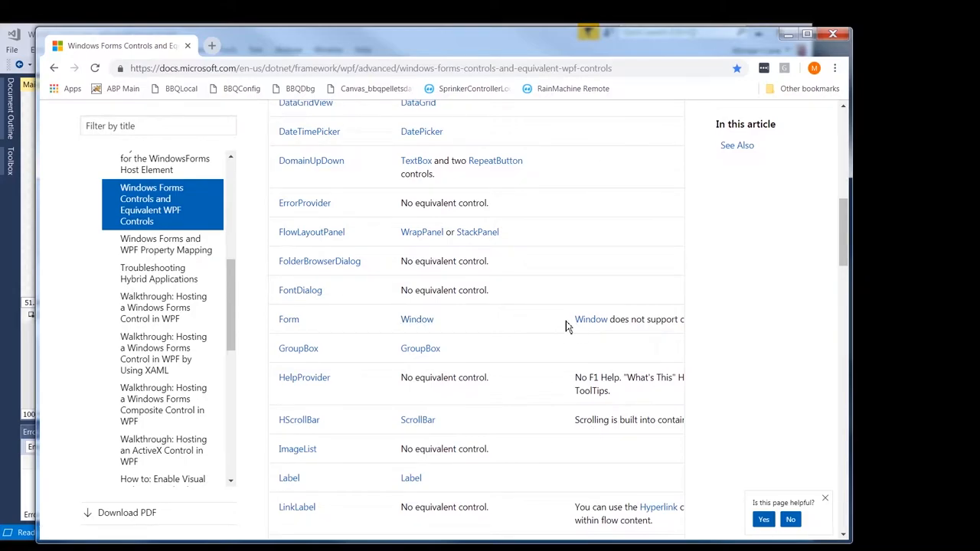
pyautogui.moveTo(571, 319); pyautogui.dragTo(637, 329)
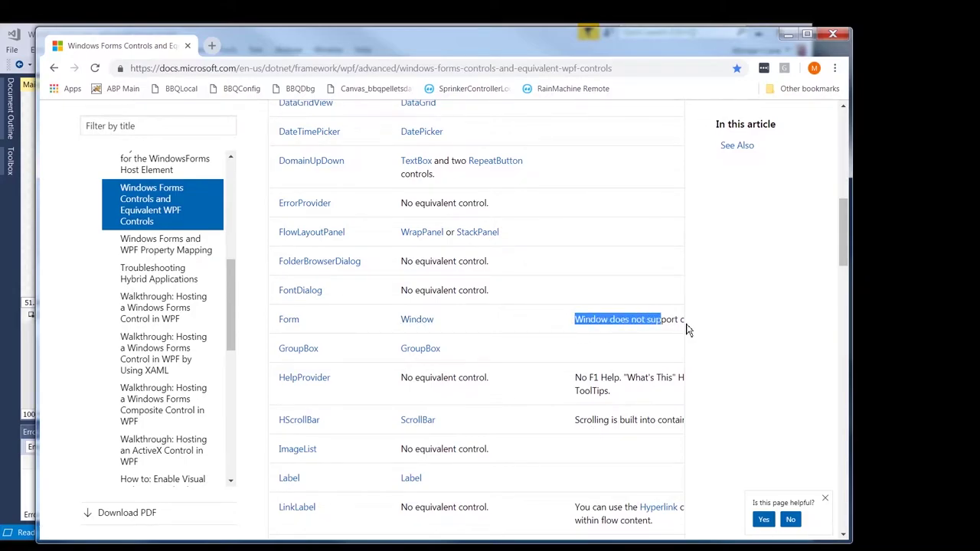
pyautogui.click(636, 330)
pyautogui.scroll(-1, 637, 330)
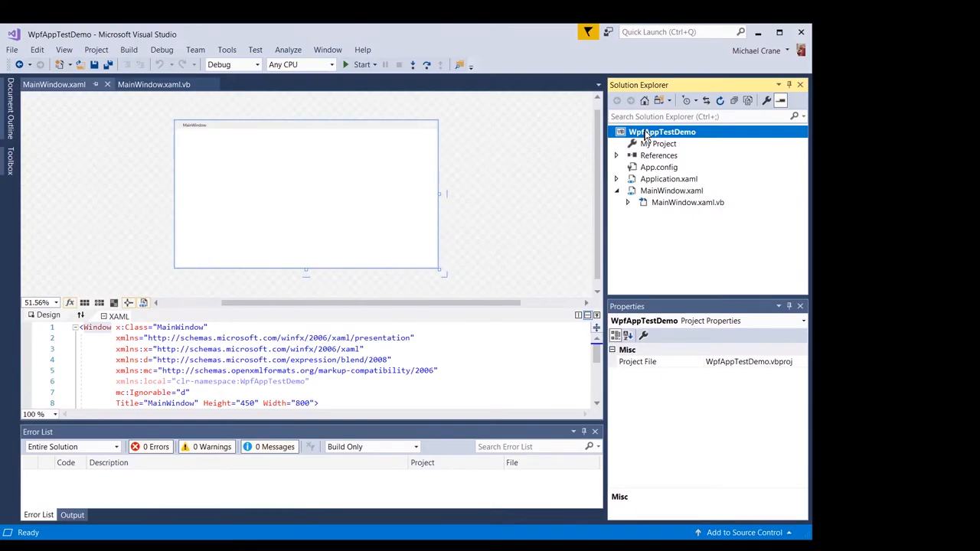
pyautogui.rightClick(646, 134)
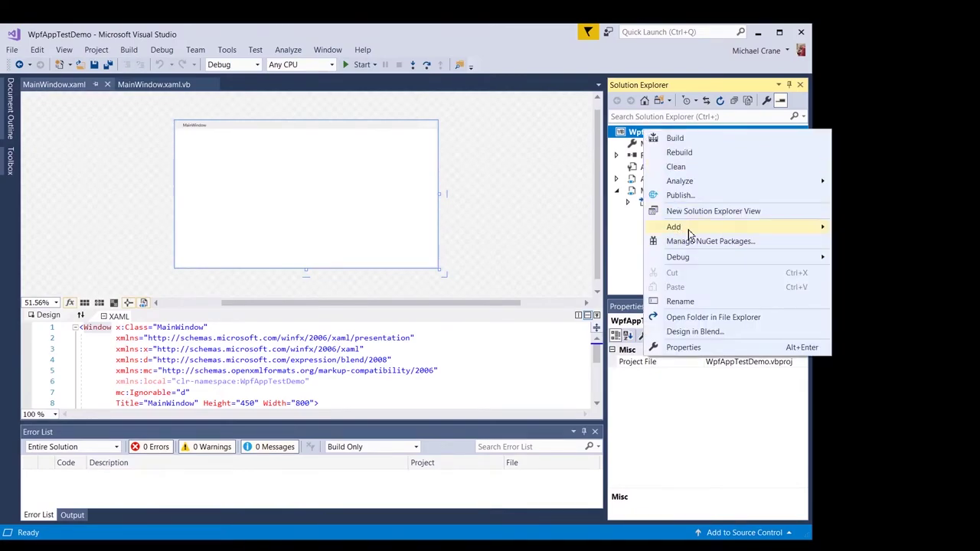
pyautogui.moveTo(674, 227)
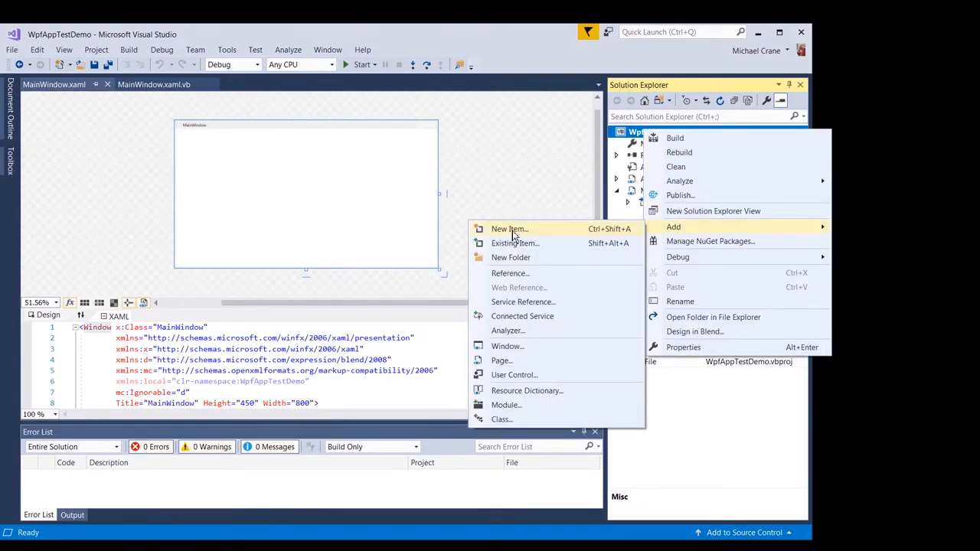
pyautogui.click(510, 229)
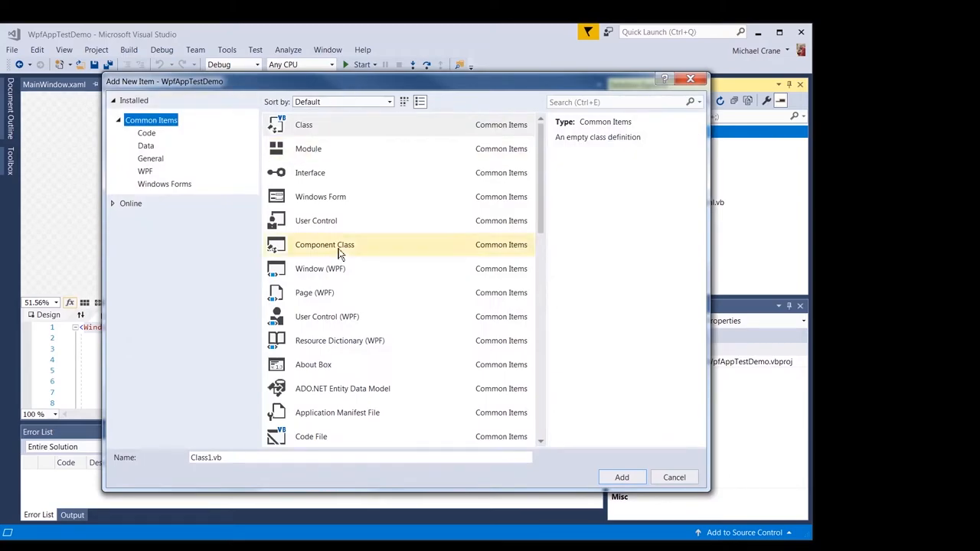
pyautogui.click(146, 170)
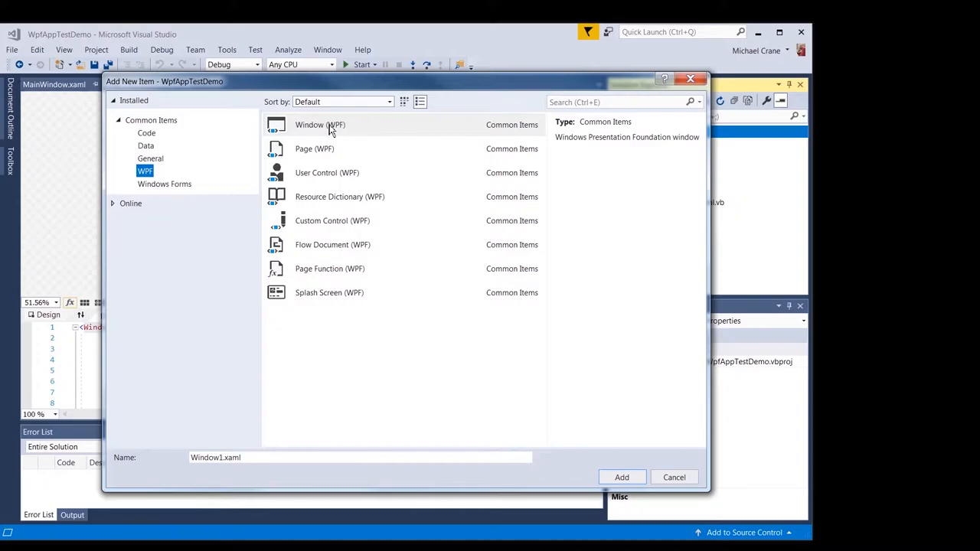
pyautogui.click(366, 129)
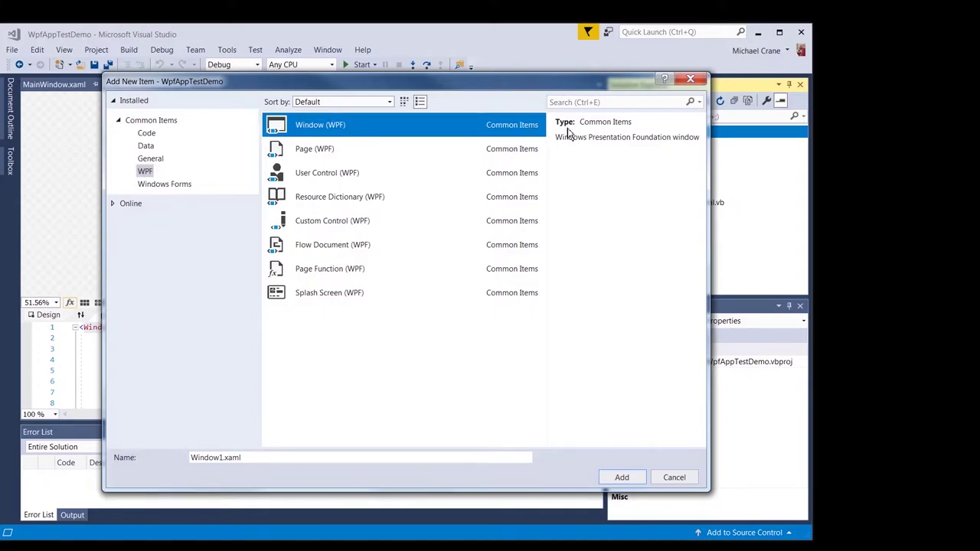
pyautogui.click(327, 153)
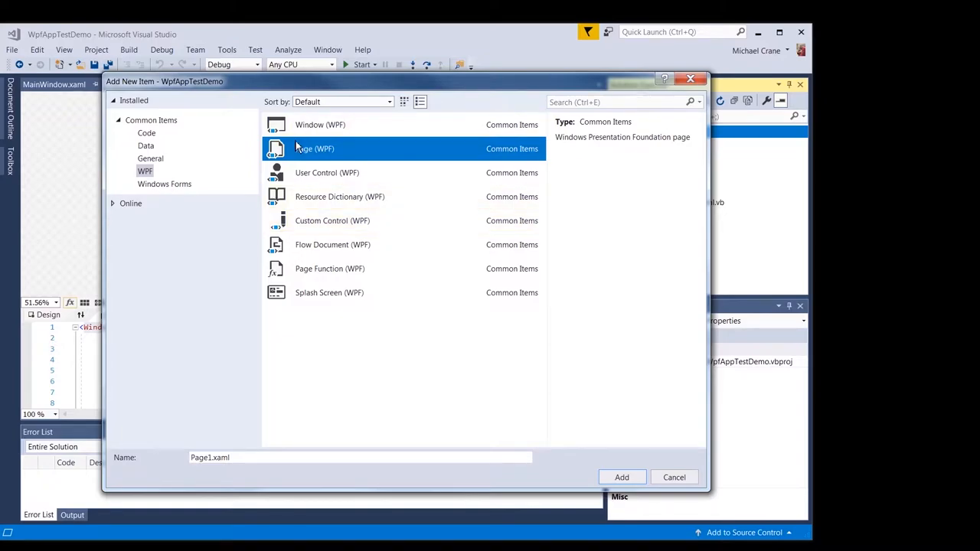
pyautogui.click(322, 175)
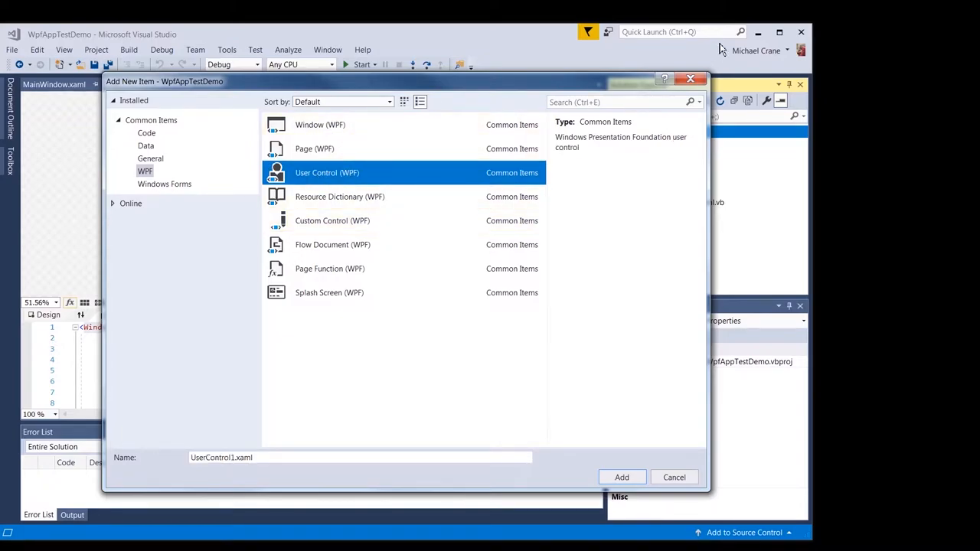
pyautogui.click(702, 83)
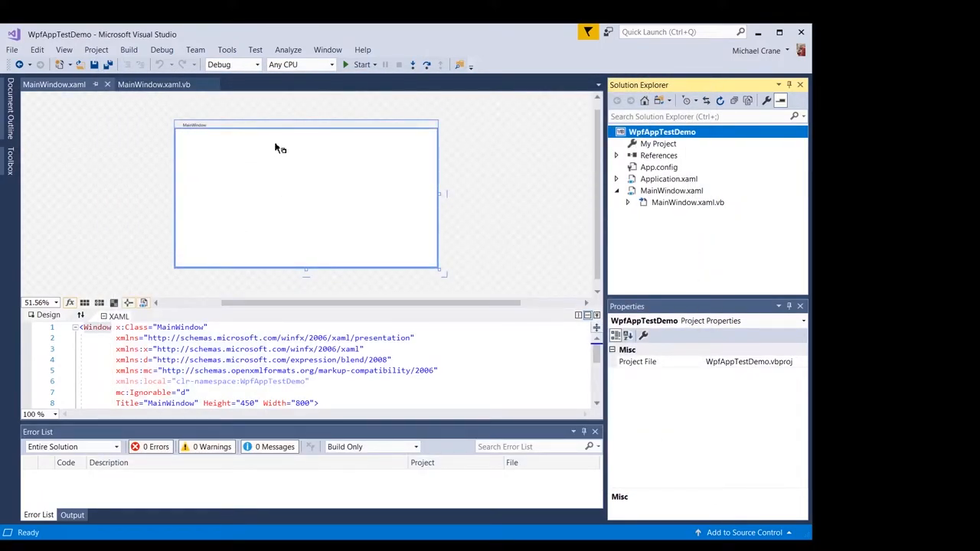
# Reopen the Magui solution from the Start Page's Recent list
pyautogui.click(241, 146)
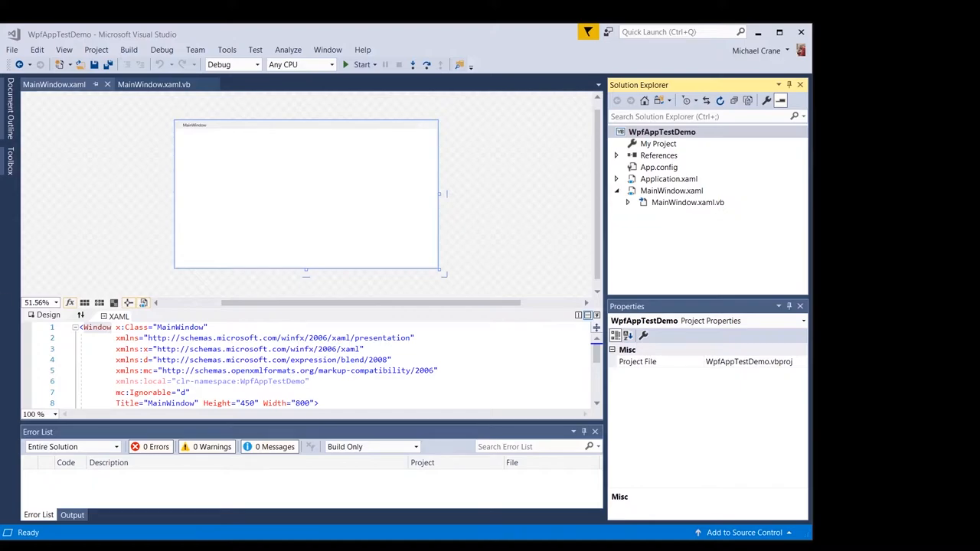
pyautogui.click(81, 316)
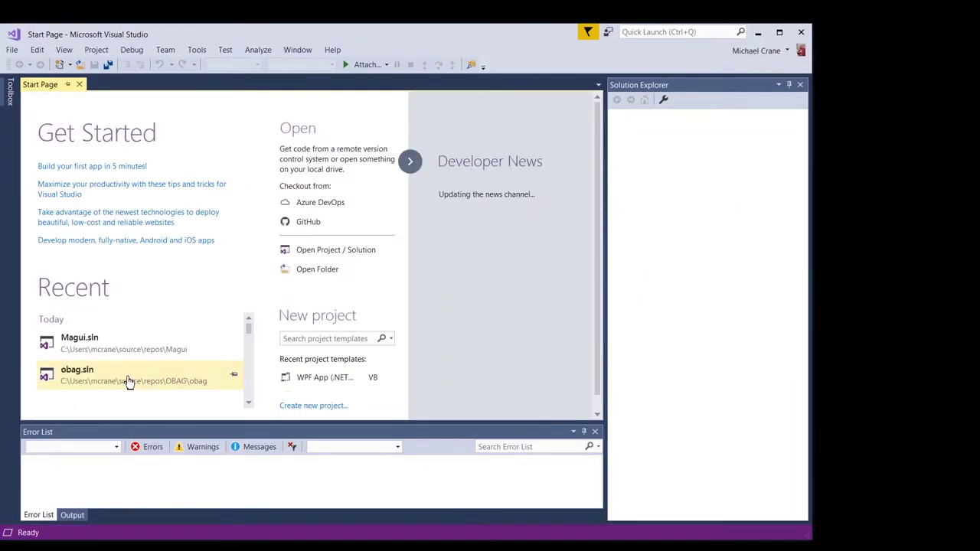
pyautogui.click(88, 342)
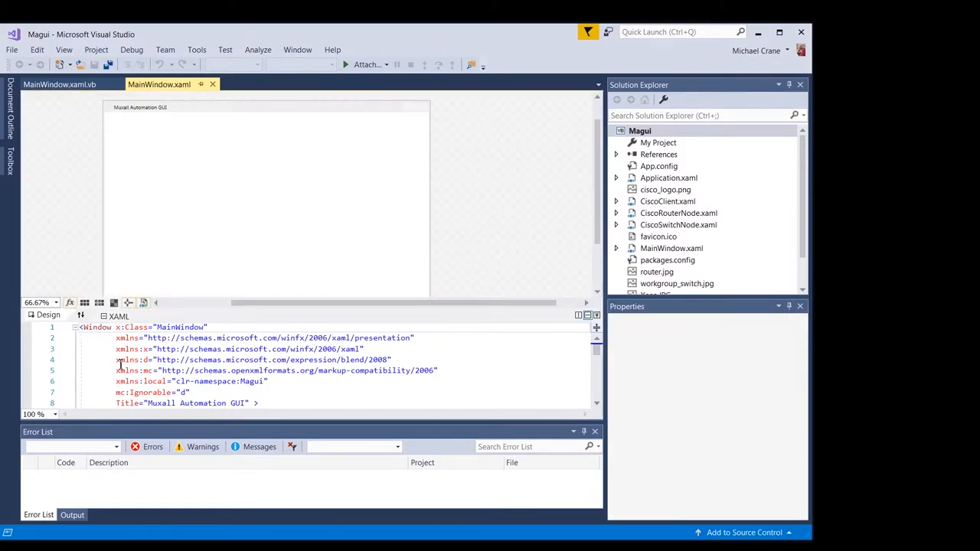
# Show the XAML above the designer and review the window title and Window.ContextMenu block
pyautogui.click(81, 316)
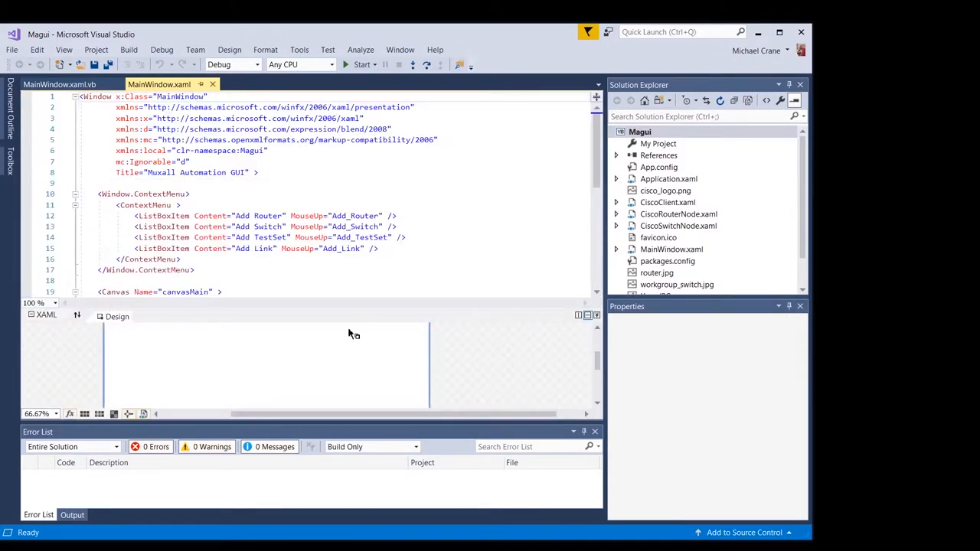
pyautogui.scroll(-3, 500, 231)
pyautogui.scroll(3, 501, 231)
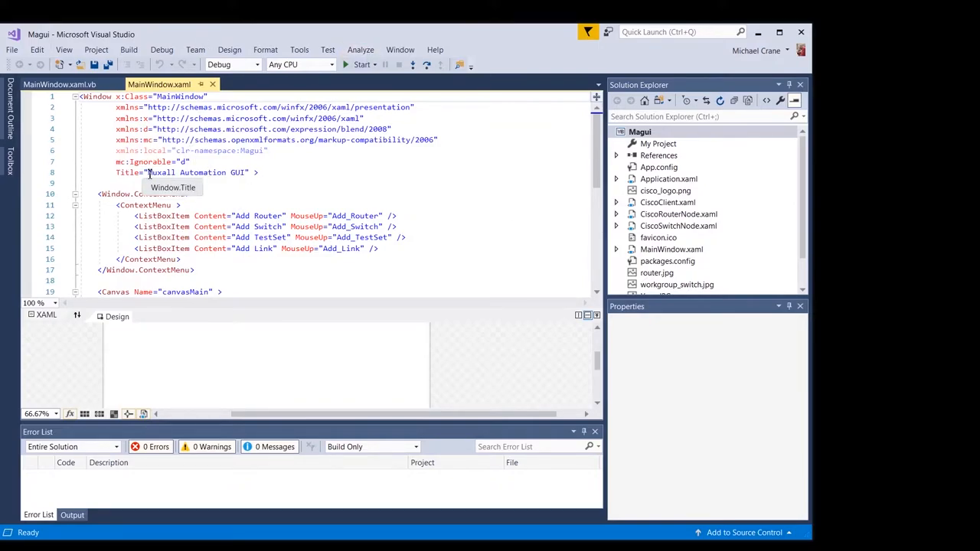
pyautogui.moveTo(148, 172); pyautogui.dragTo(249, 172)
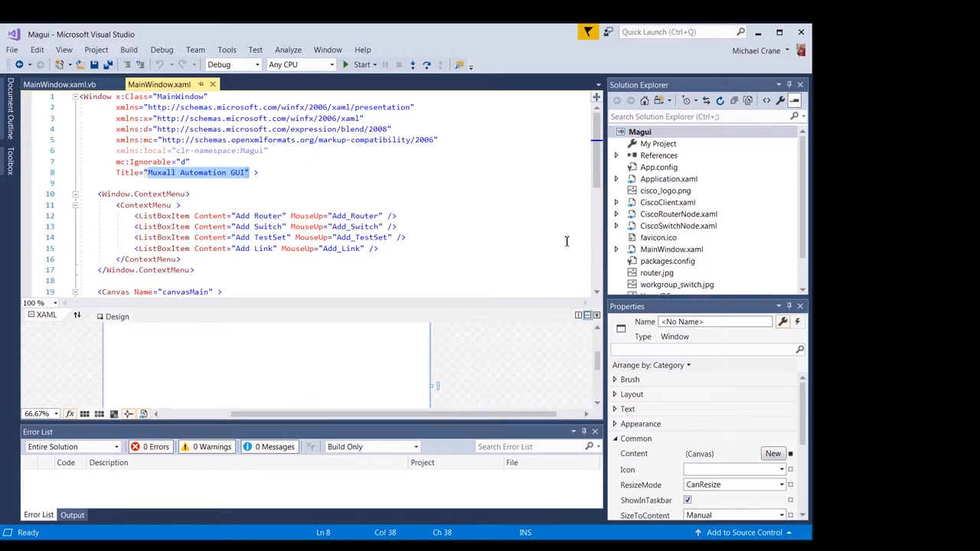
pyautogui.click(185, 270)
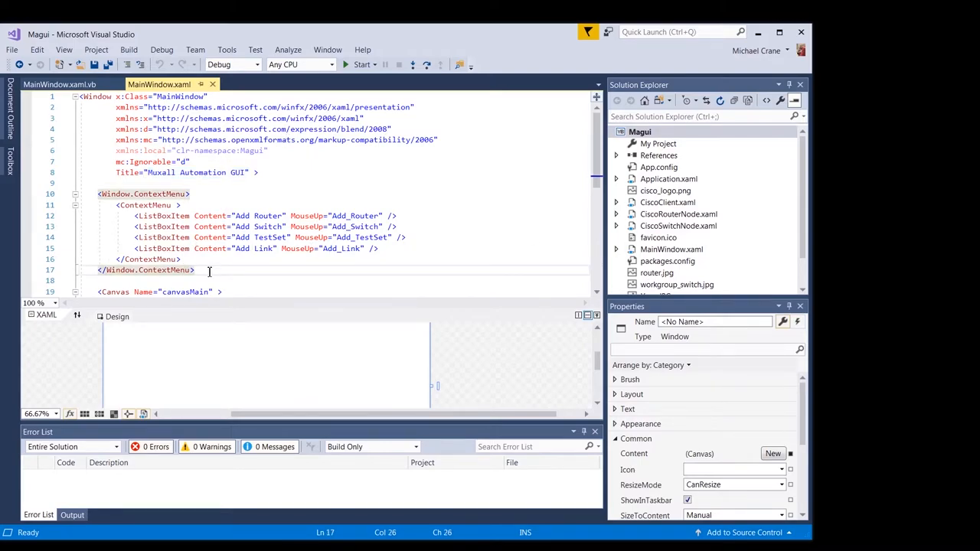
pyautogui.moveTo(209, 270); pyautogui.dragTo(90, 194)
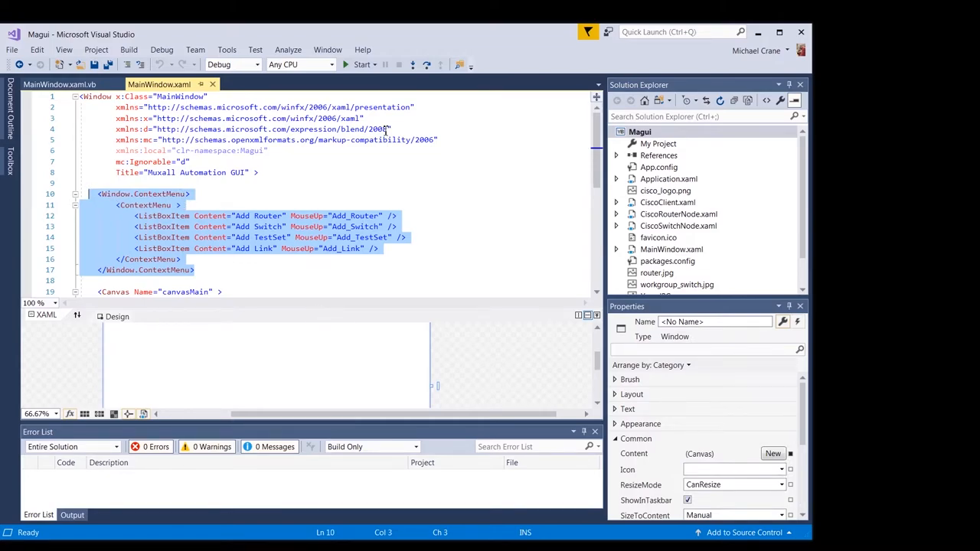
# Build and run Magui so its blank Muxall Automation GUI window appears
pyautogui.click(362, 64)
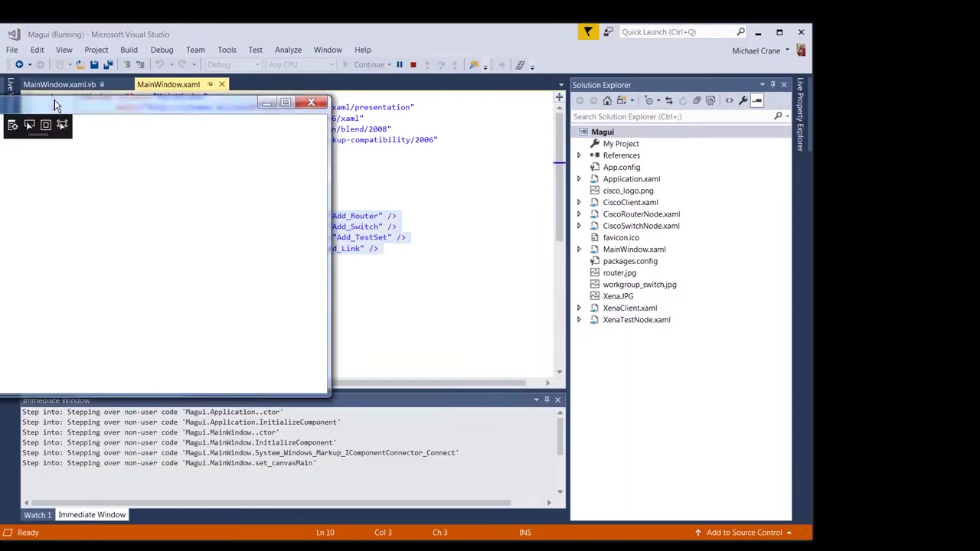
# Centre the running window and bring up its Add Router/Switch/TestSet/Link canvas menu in several spots
pyautogui.moveTo(58, 105)
pyautogui.mouseDown()
pyautogui.moveTo(634, 245)
pyautogui.moveTo(546, 183)
pyautogui.mouseUp()
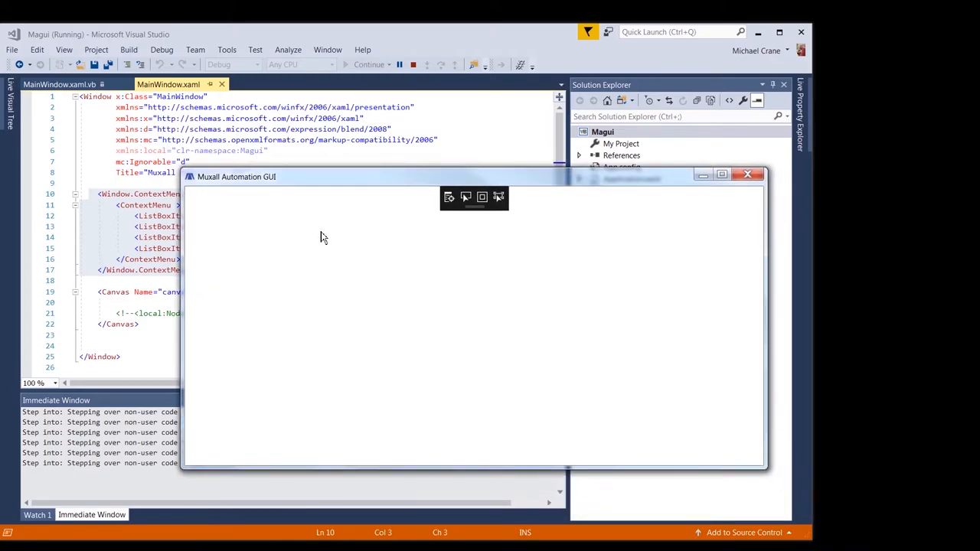
pyautogui.rightClick(324, 236)
pyautogui.rightClick(257, 226)
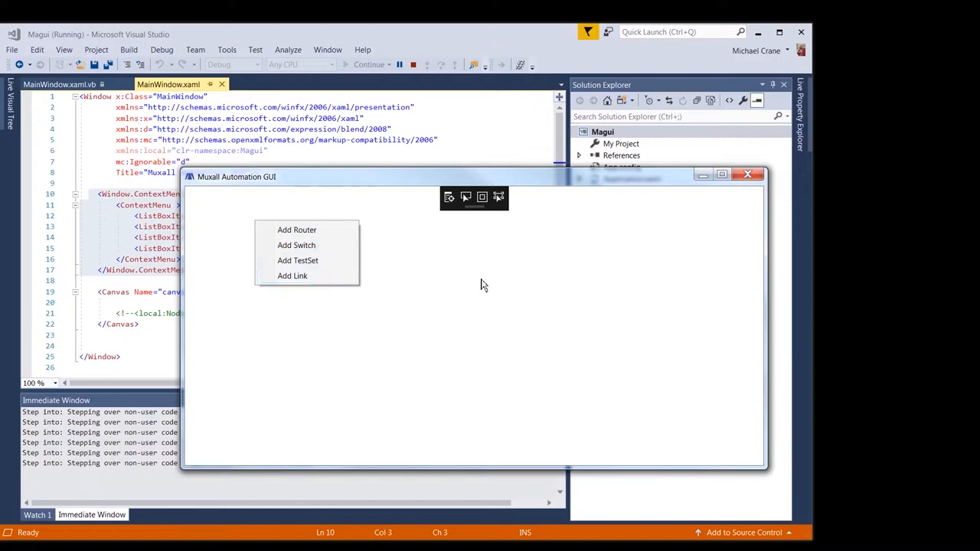
pyautogui.click(440, 279)
pyautogui.rightClick(346, 268)
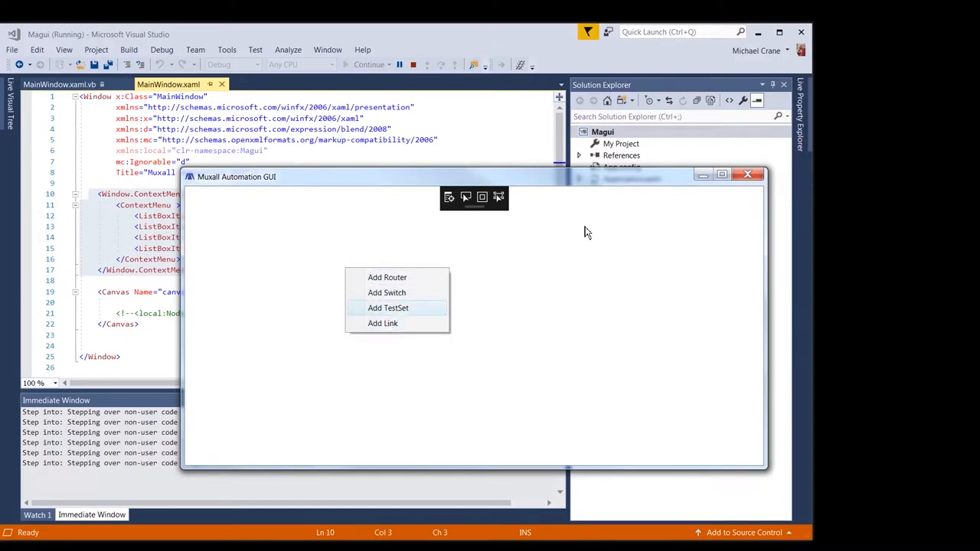
# Close the running Magui window to stop debugging
pyautogui.click(749, 176)
pyautogui.click(293, 226)
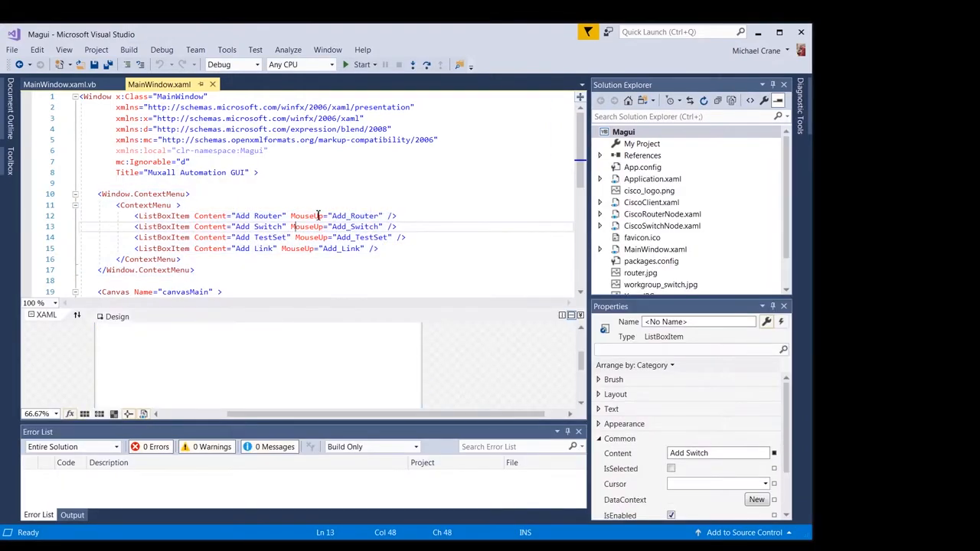
pyautogui.moveTo(332, 216); pyautogui.dragTo(379, 216)
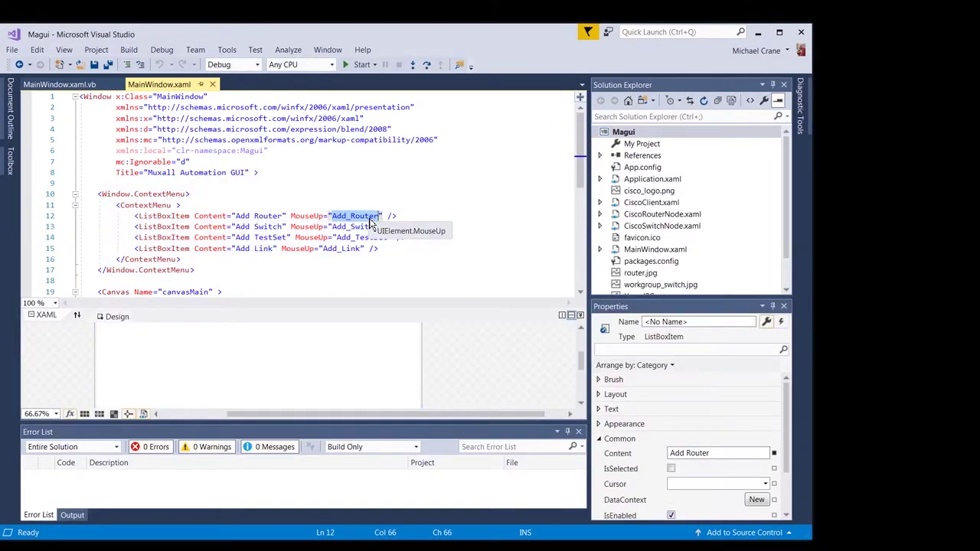
pyautogui.click(236, 261)
pyautogui.scroll(-3, 236, 260)
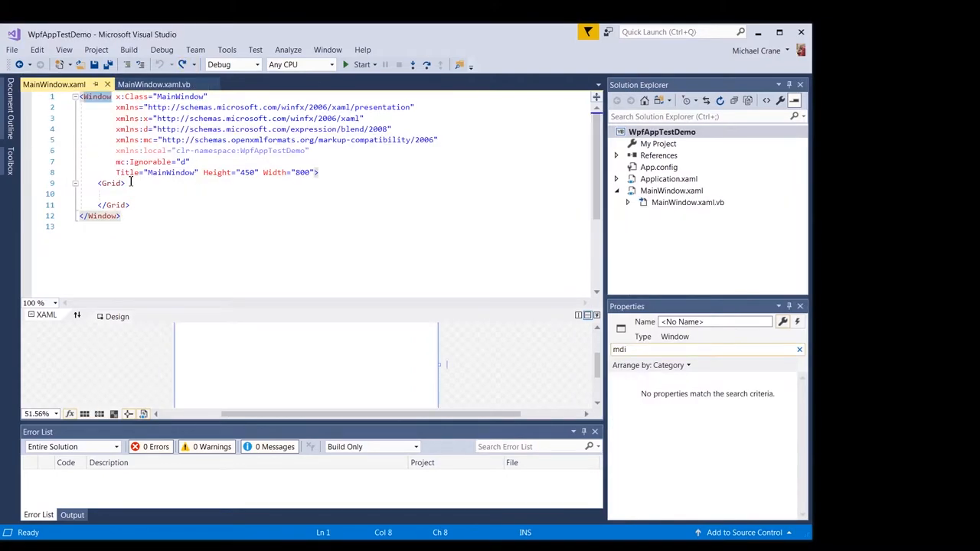
pyautogui.click(108, 184)
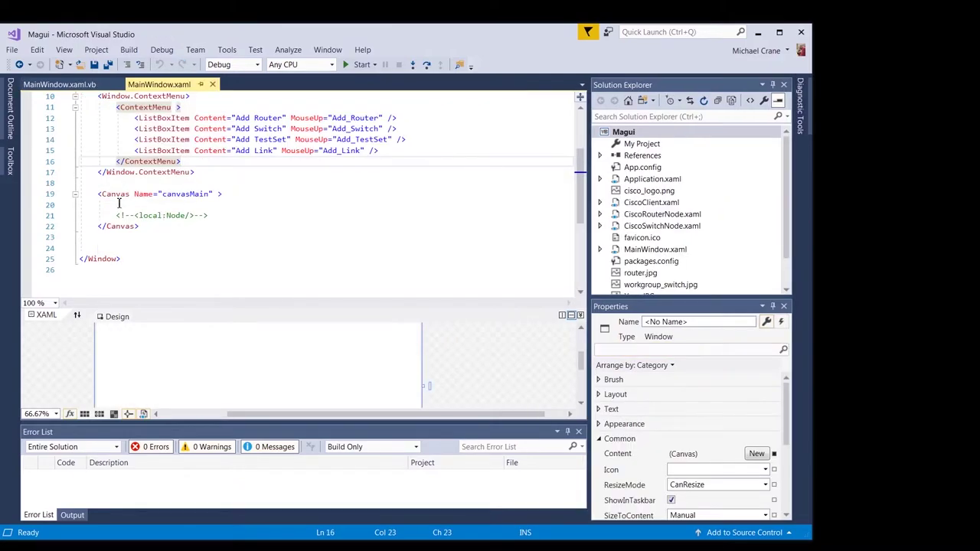
pyautogui.click(100, 193)
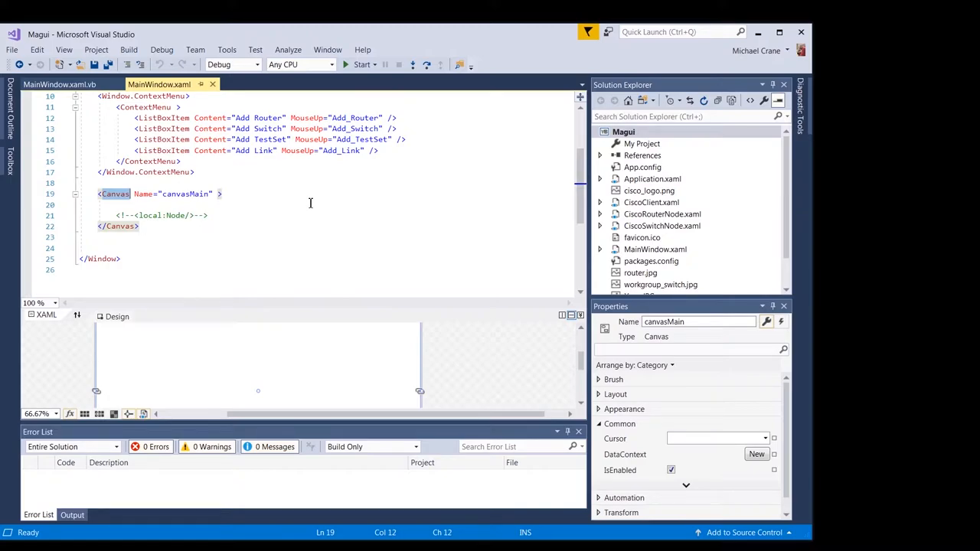
pyautogui.click(199, 225)
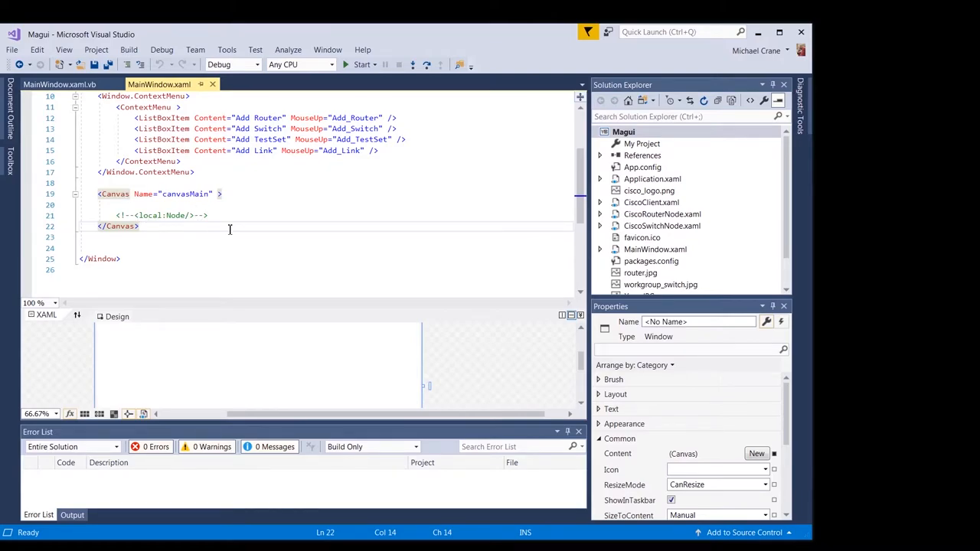
pyautogui.click(230, 216)
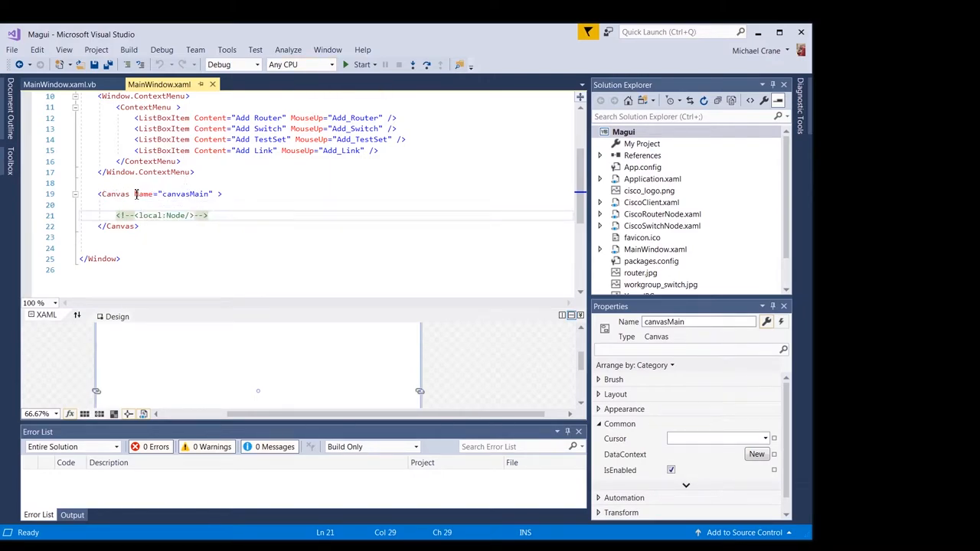
pyautogui.moveTo(135, 193); pyautogui.dragTo(213, 194)
pyautogui.click(245, 203)
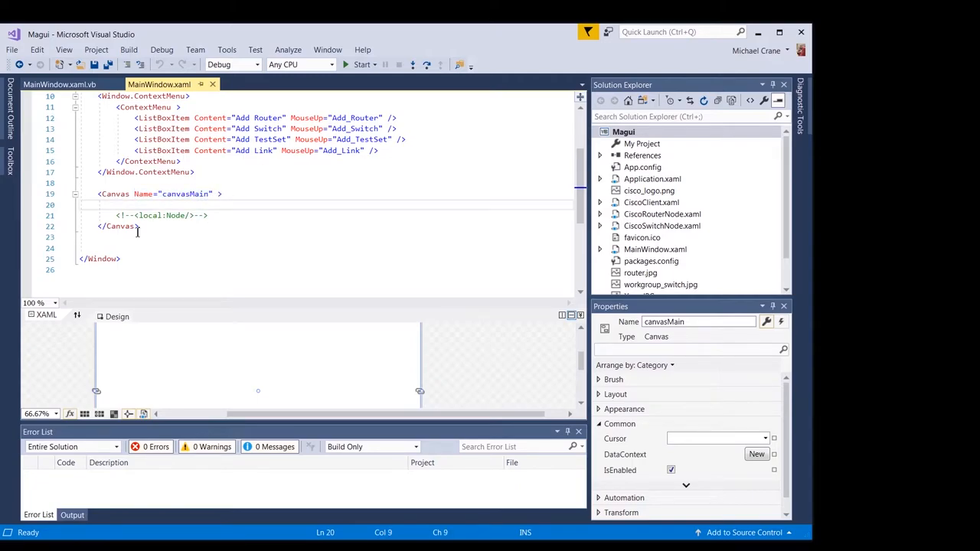
pyautogui.click(253, 232)
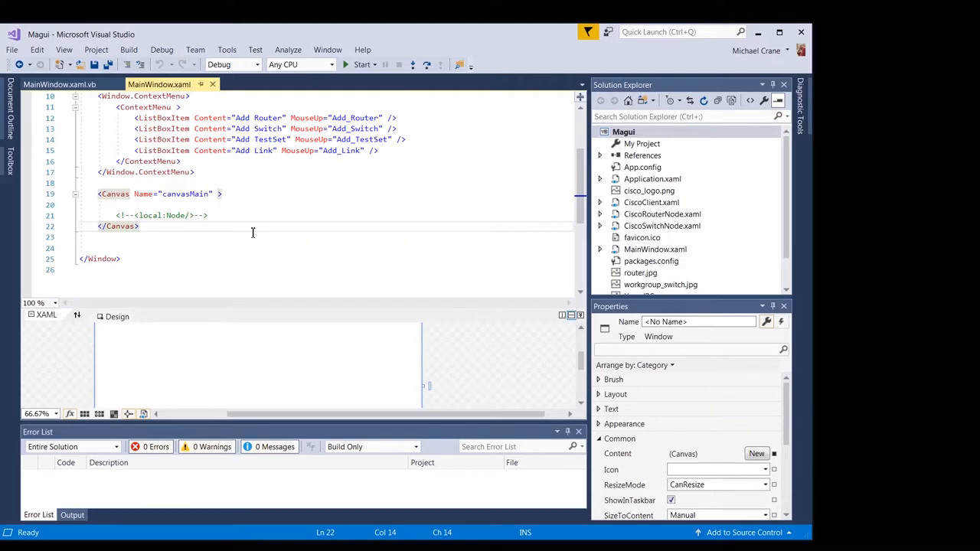
pyautogui.scroll(2, 253, 233)
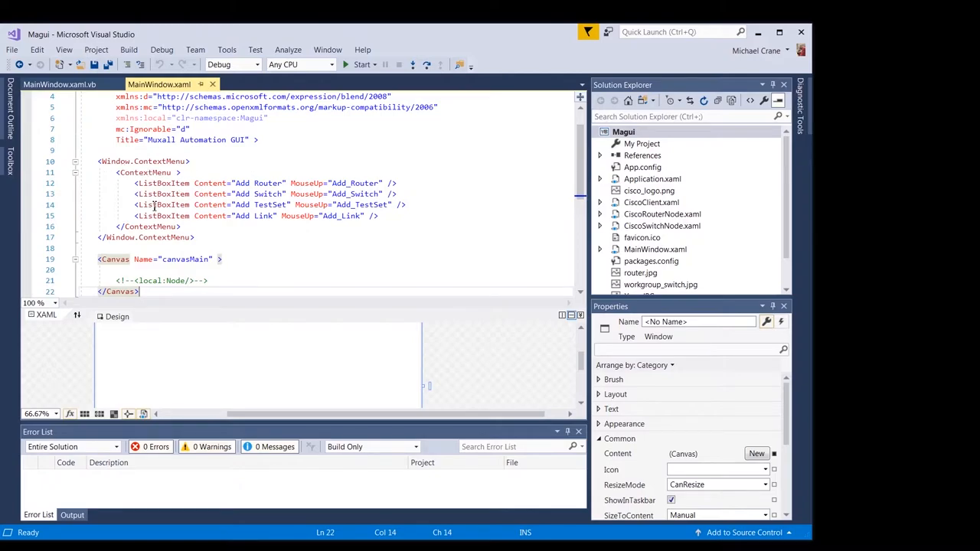
pyautogui.click(646, 310)
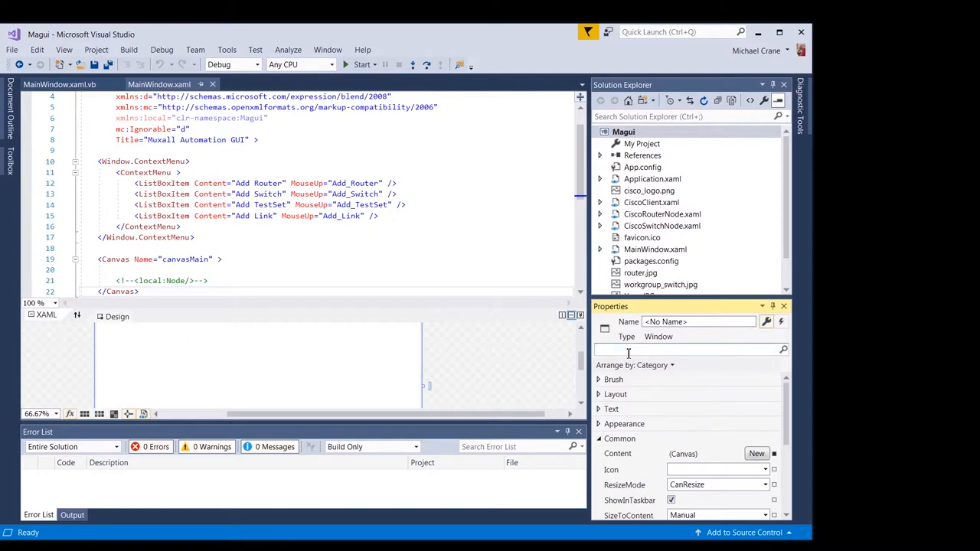
pyautogui.write('menu')
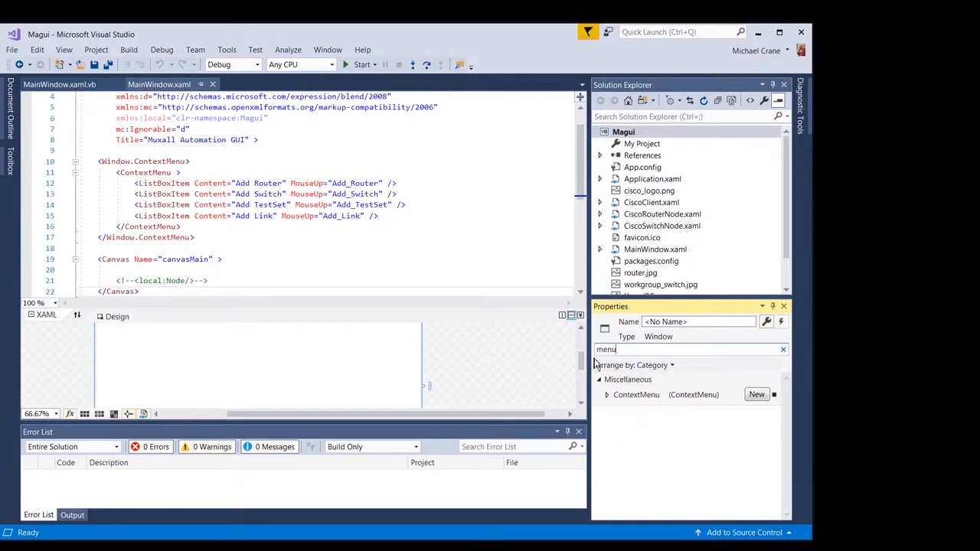
# Expand the window's ContextMenu property and open the Collection Editor for its Items
pyautogui.click(608, 395)
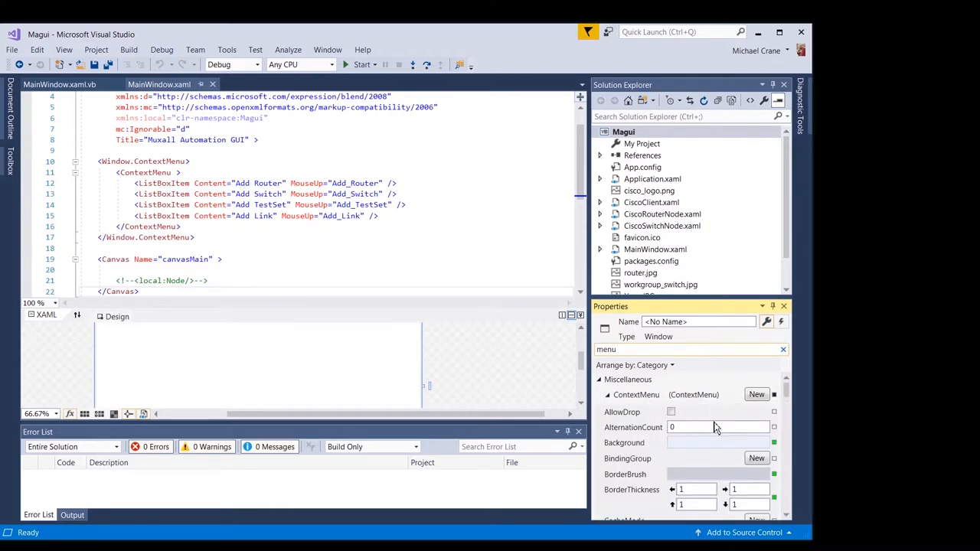
pyautogui.scroll(-1, 716, 427)
pyautogui.scroll(-2, 718, 427)
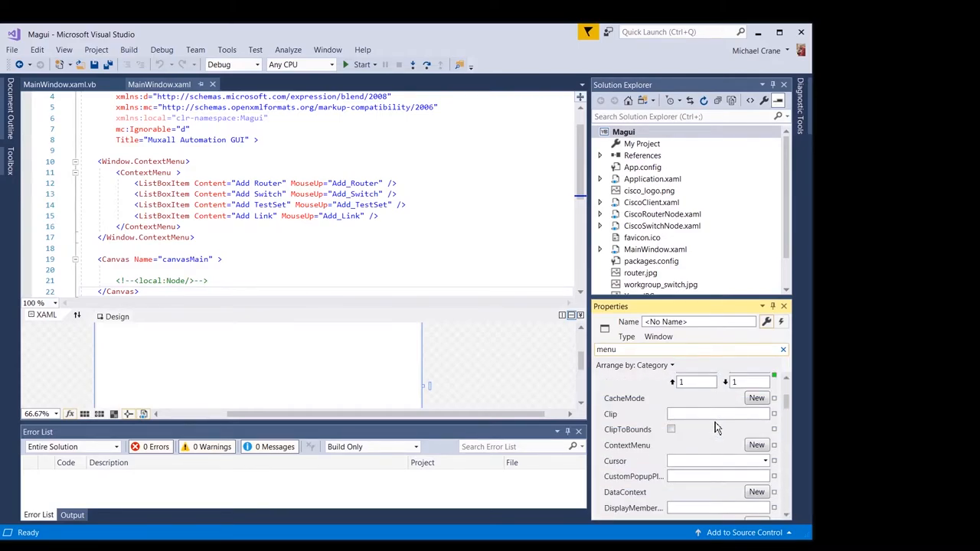
pyautogui.scroll(-2, 717, 427)
pyautogui.scroll(-2, 718, 427)
pyautogui.scroll(-2, 718, 428)
pyautogui.scroll(-2, 718, 428)
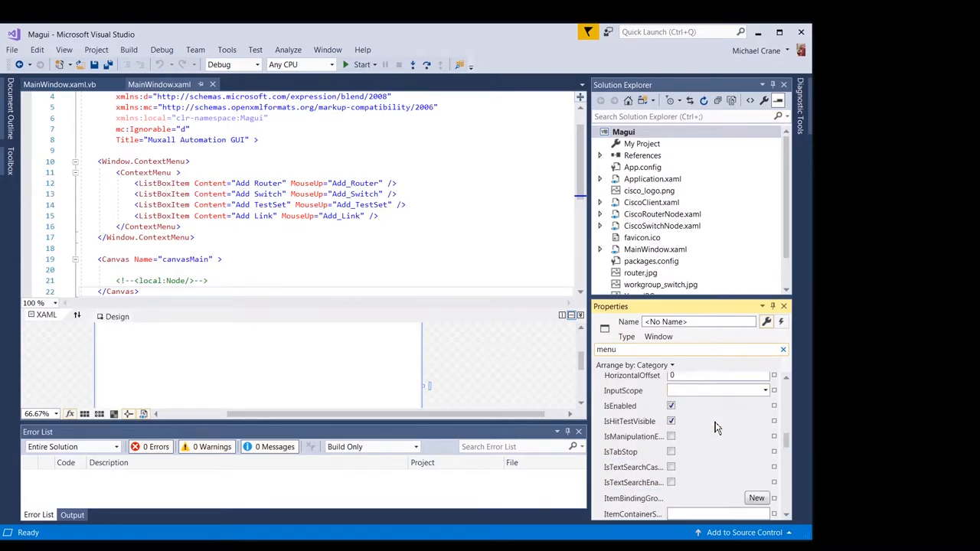
pyautogui.scroll(-2, 718, 428)
pyautogui.scroll(-2, 717, 427)
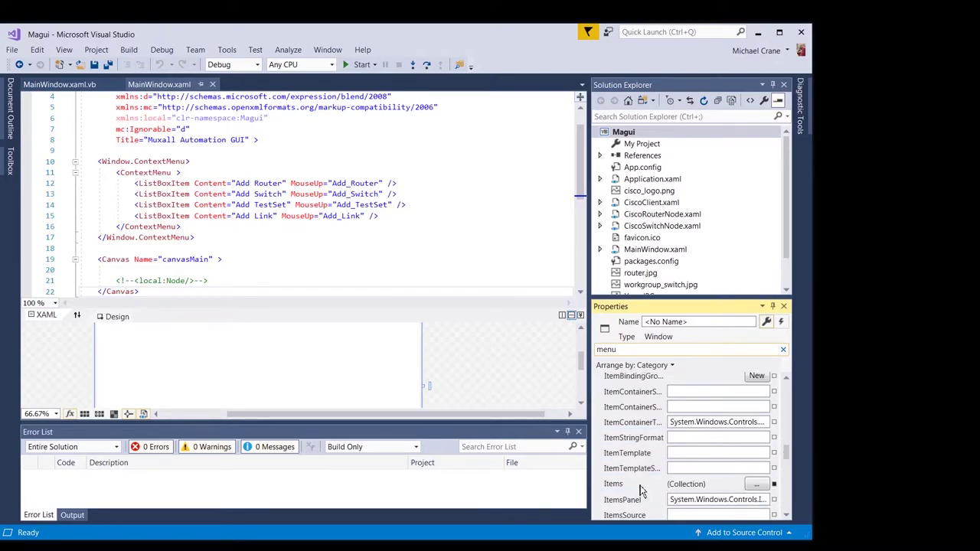
pyautogui.click(757, 484)
pyautogui.moveTo(577, 153); pyautogui.dragTo(580, 330)
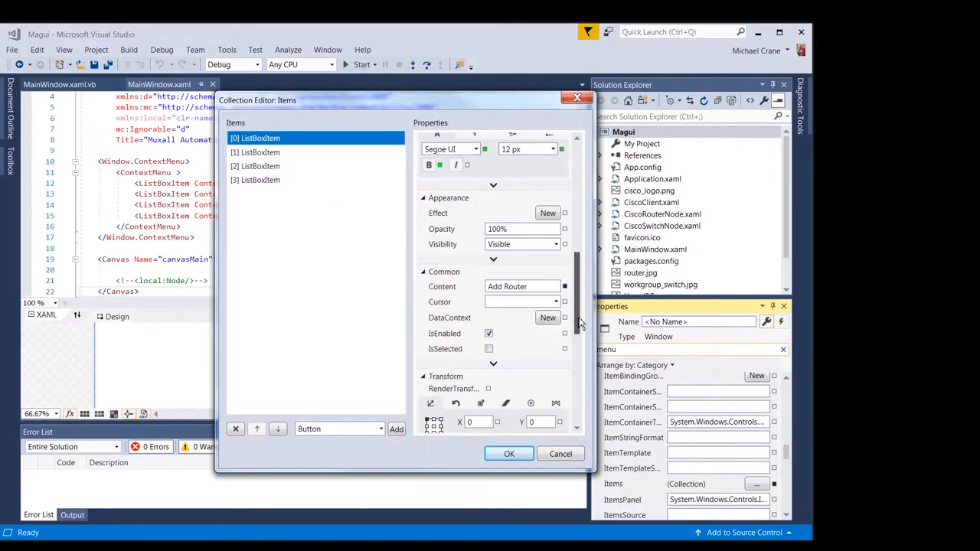
# Check the first item's Add Router content and close the Collection Editor with OK
pyautogui.click(536, 286)
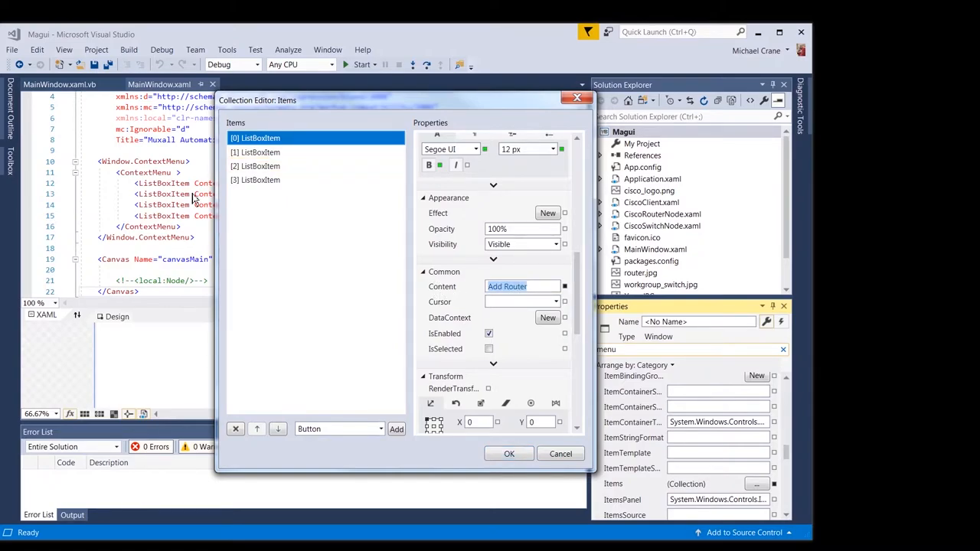
pyautogui.click(509, 455)
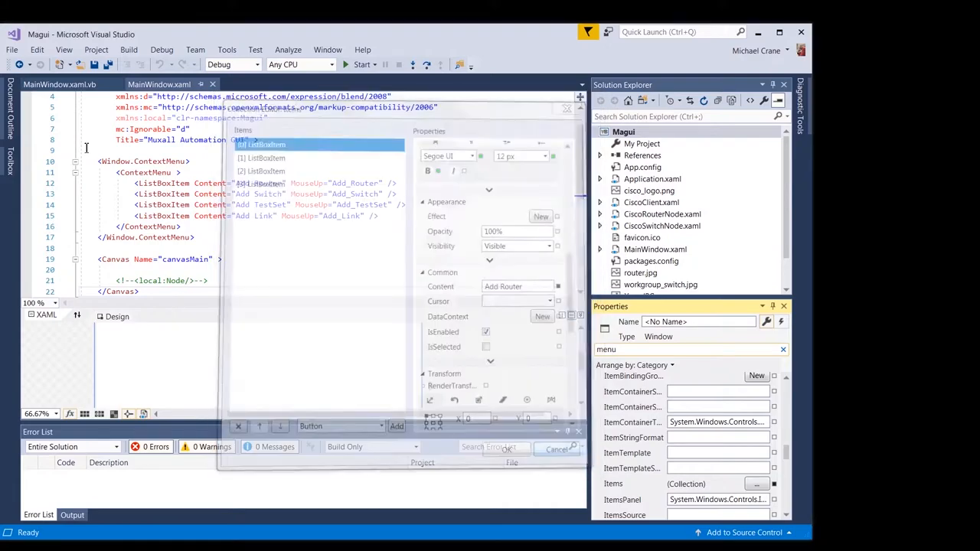
# Highlight the Window.ContextMenu block and the items' MouseUp handler attributes in the XAML
pyautogui.moveTo(98, 161); pyautogui.dragTo(196, 237)
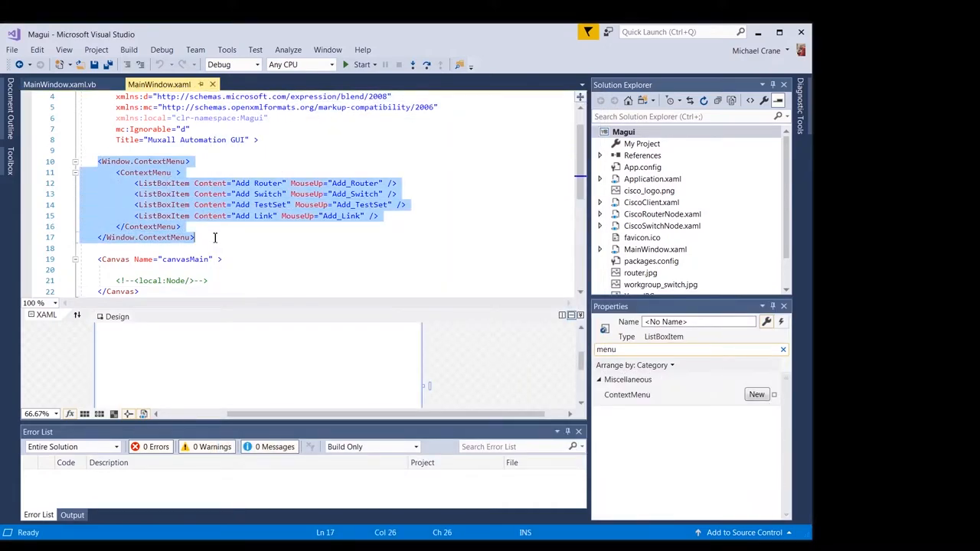
pyautogui.click(330, 230)
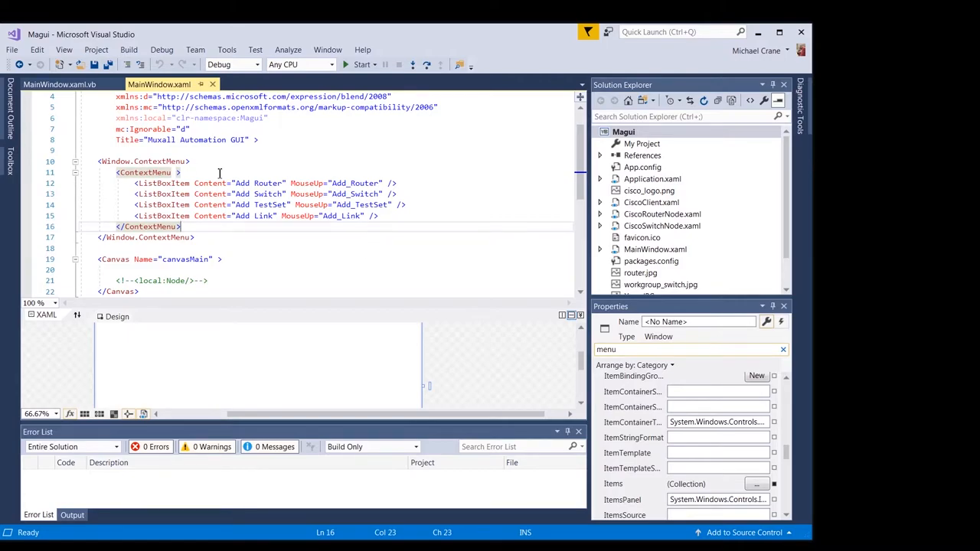
pyautogui.moveTo(291, 183); pyautogui.dragTo(371, 217)
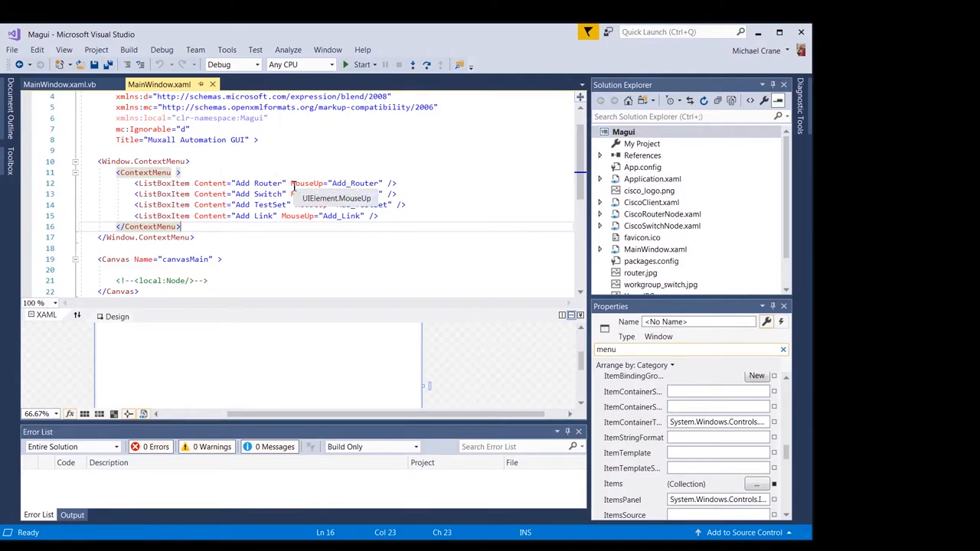
pyautogui.click(399, 231)
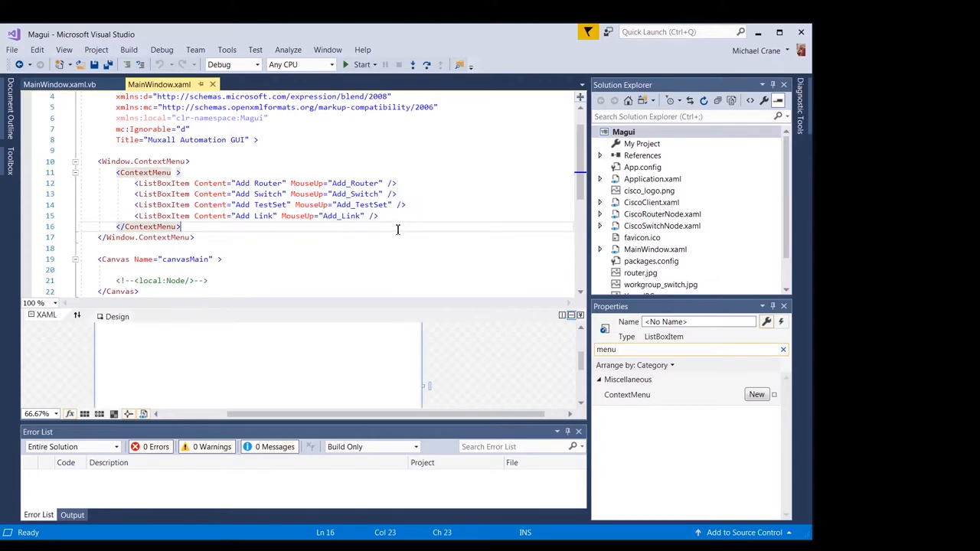
pyautogui.click(267, 262)
pyautogui.scroll(-2, 267, 262)
pyautogui.scroll(2, 266, 262)
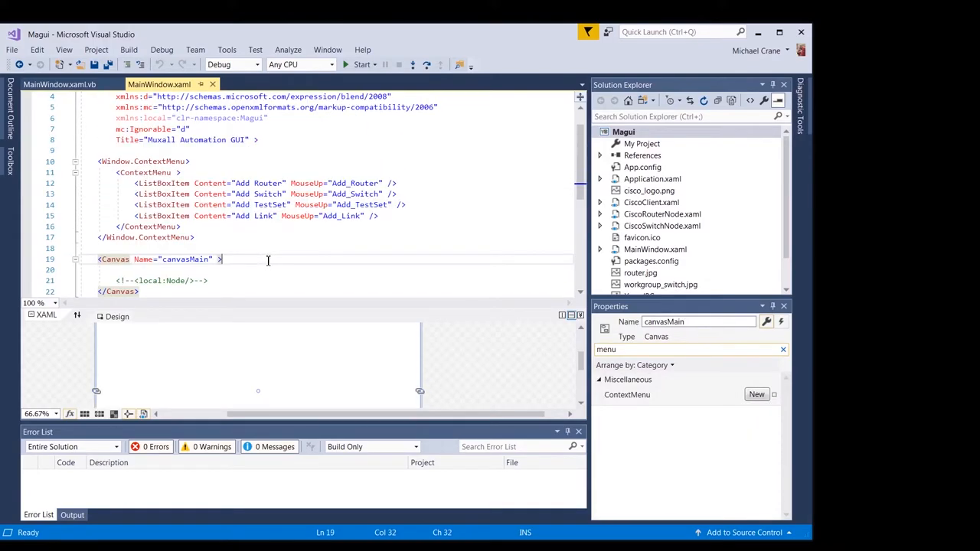
pyautogui.scroll(1, 267, 262)
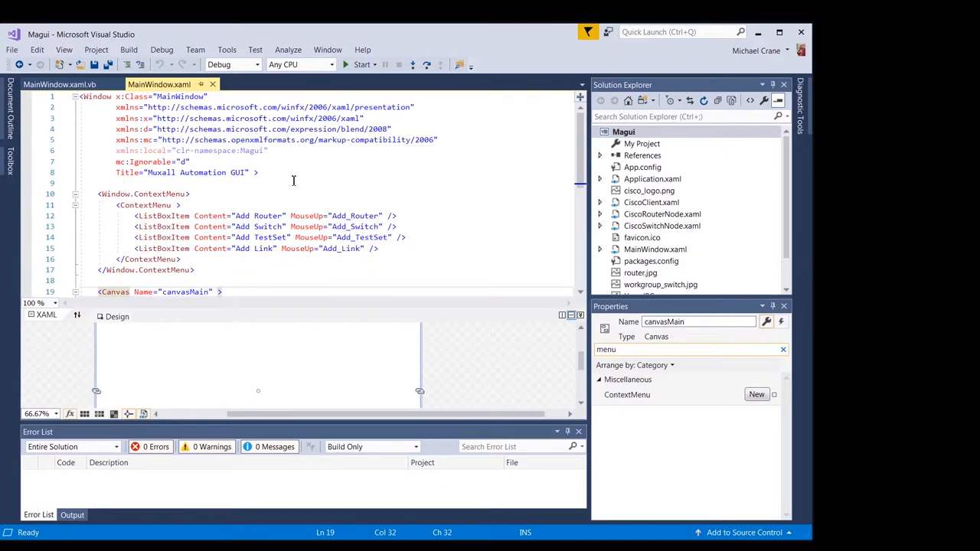
pyautogui.scroll(-2, 293, 180)
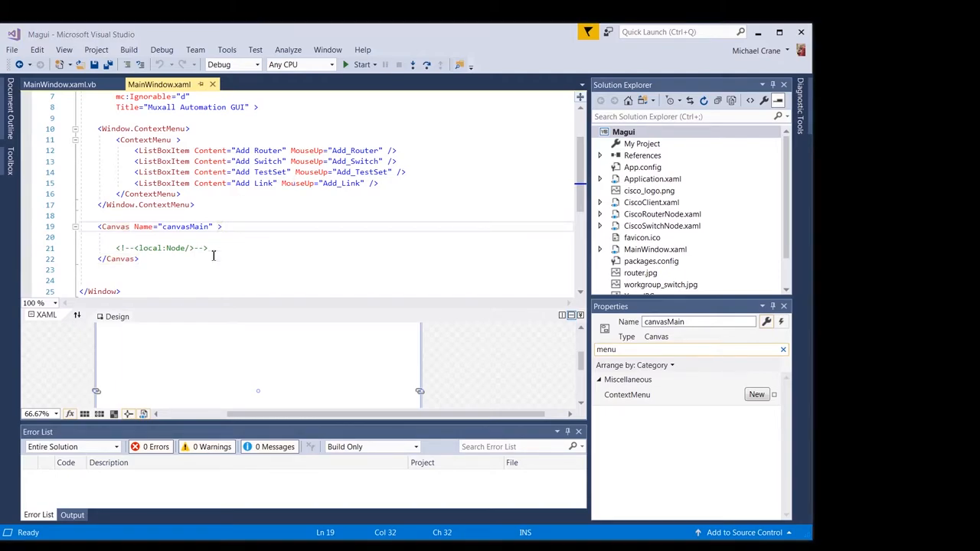
pyautogui.click(287, 237)
pyautogui.scroll(-3, 287, 230)
pyautogui.scroll(6, 283, 222)
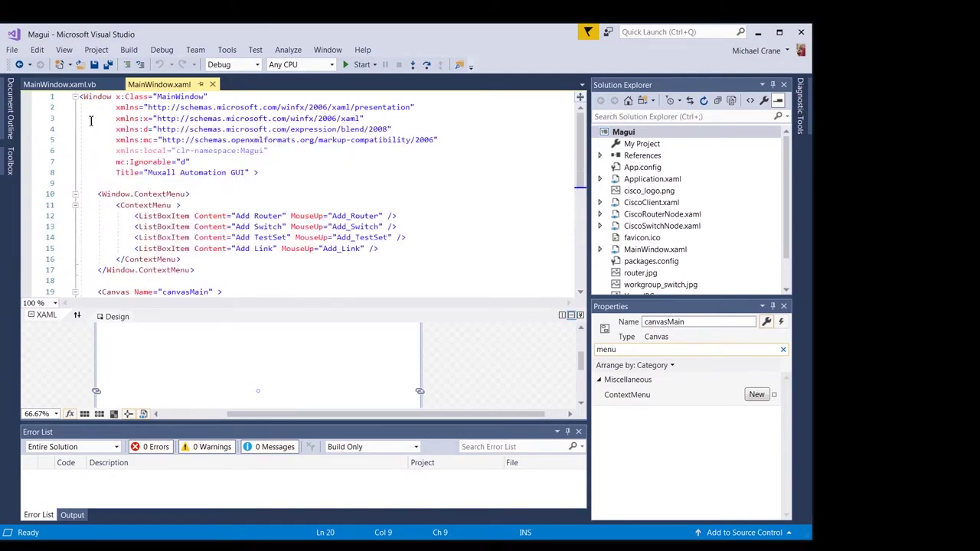
pyautogui.click(72, 84)
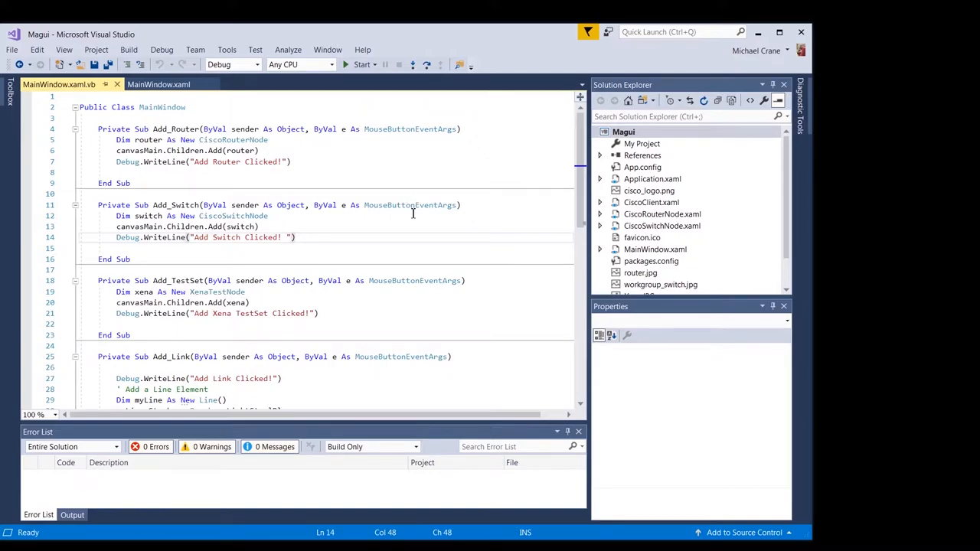
# Check the menu items' handler names in the markup, then switch to MainWindow.xaml.vb
pyautogui.click(159, 85)
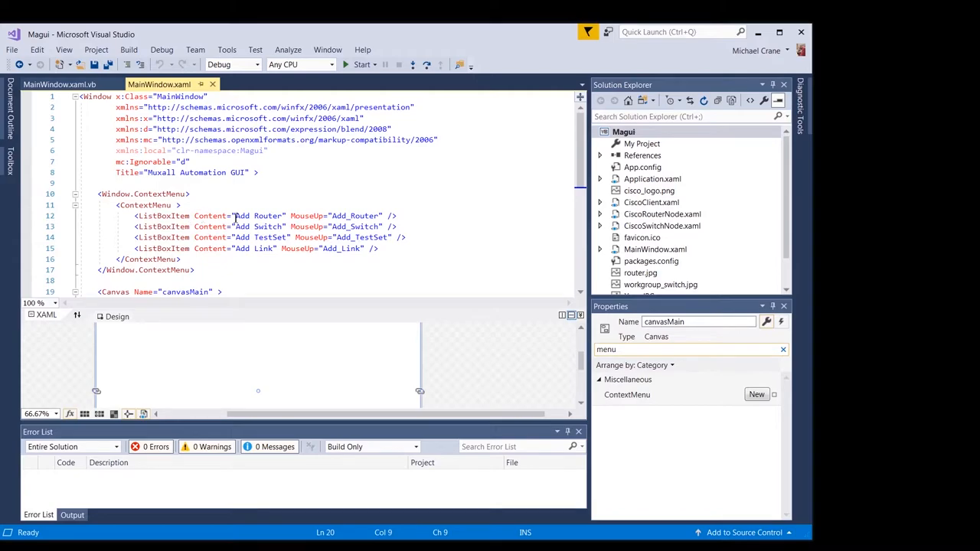
pyautogui.click(373, 216)
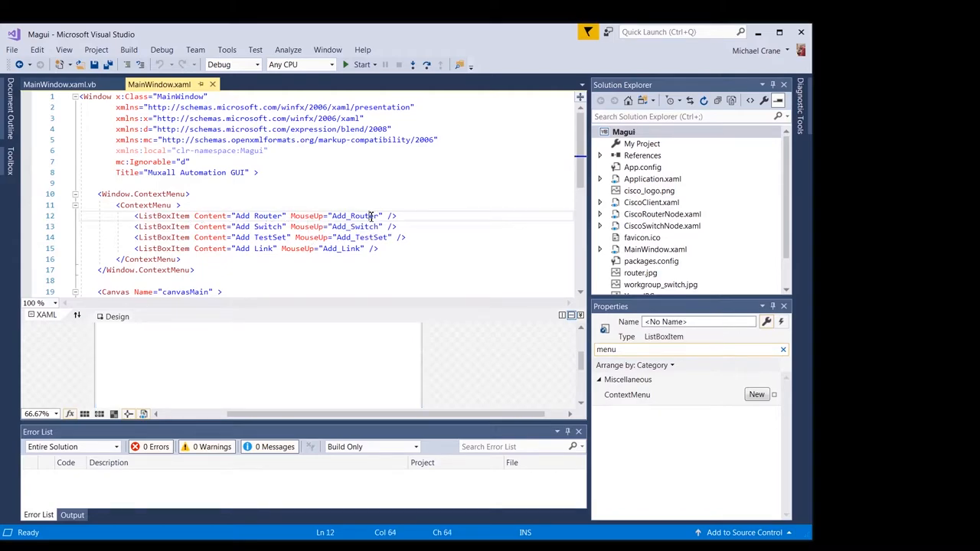
pyautogui.doubleClick(373, 216)
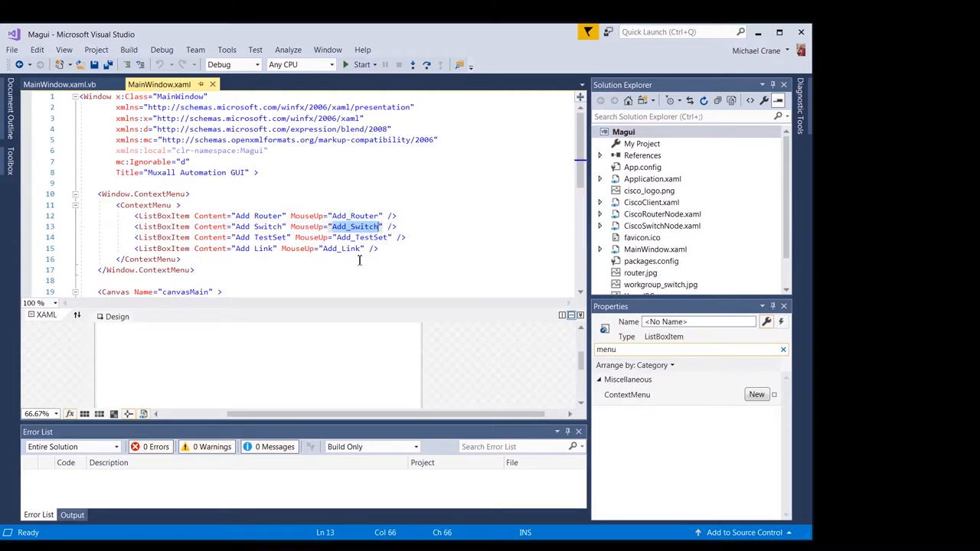
pyautogui.click(59, 85)
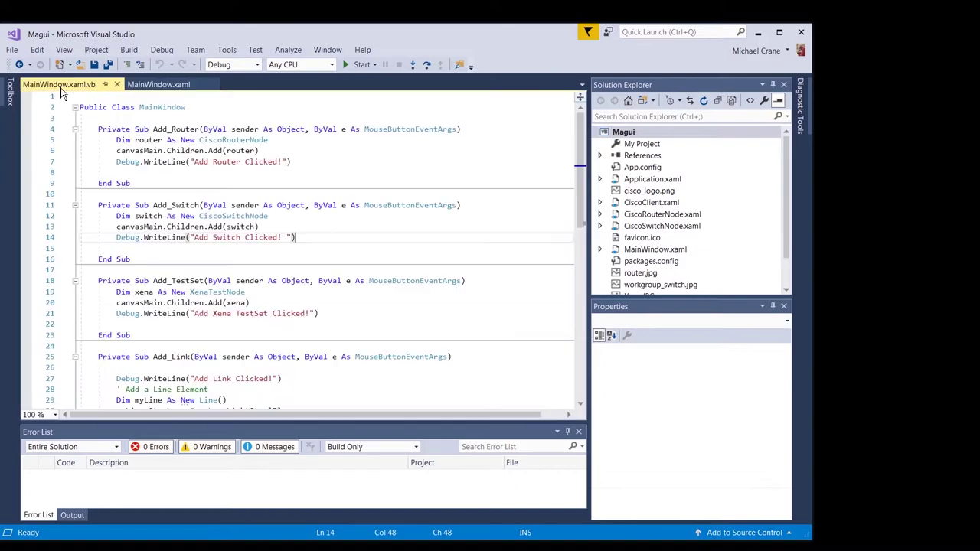
# Highlight the Add_Router, Add_Switch, Add_TestSet and Add_Link handler names in the code
pyautogui.doubleClick(181, 129)
pyautogui.doubleClick(176, 205)
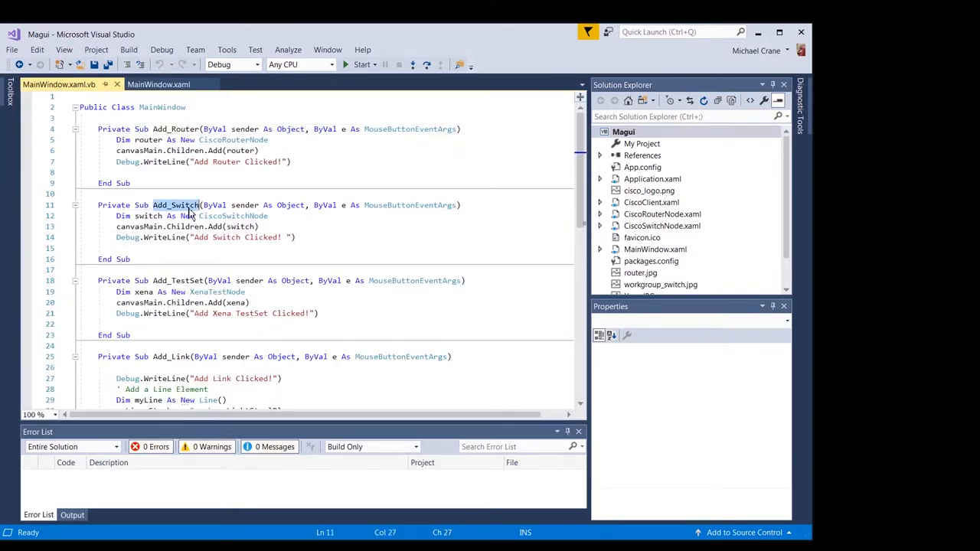
pyautogui.scroll(-3, 190, 216)
pyautogui.doubleClick(178, 182)
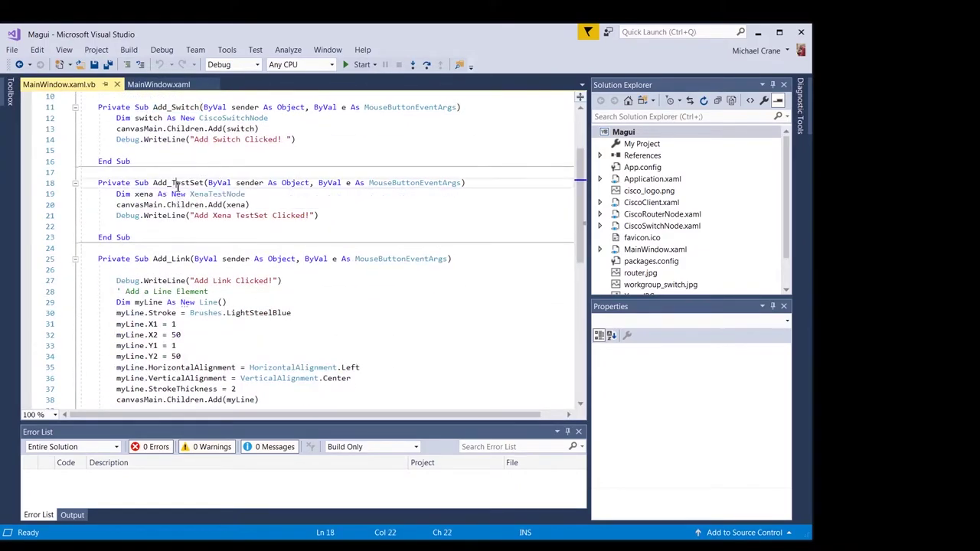
pyautogui.doubleClick(171, 259)
pyautogui.scroll(3, 424, 237)
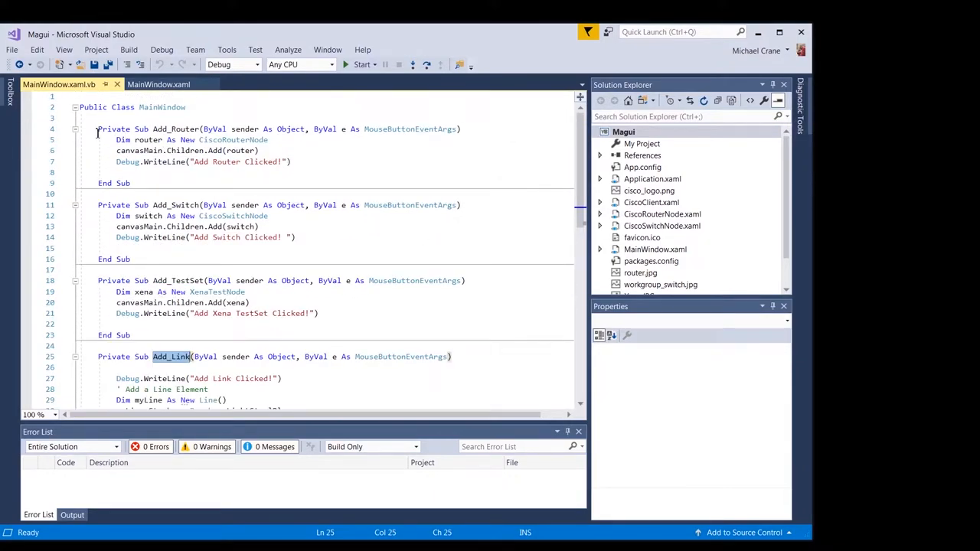
# Review the Add_Router, Add_Switch and Add_Link subroutine bodies, ending on Add_Router's CiscoRouterNode
pyautogui.moveTo(98, 128); pyautogui.dragTo(172, 184)
pyautogui.click(333, 167)
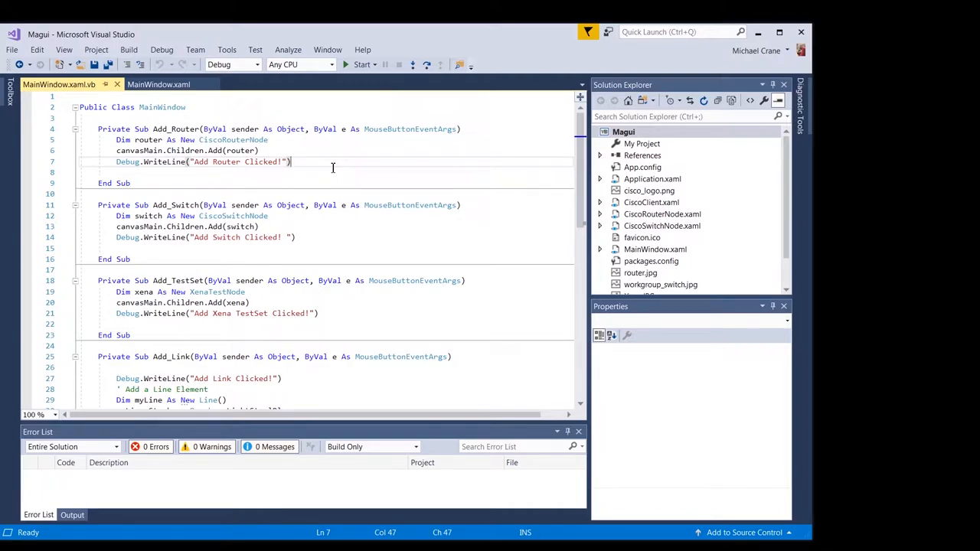
pyautogui.moveTo(304, 239); pyautogui.dragTo(98, 205)
pyautogui.click(297, 237)
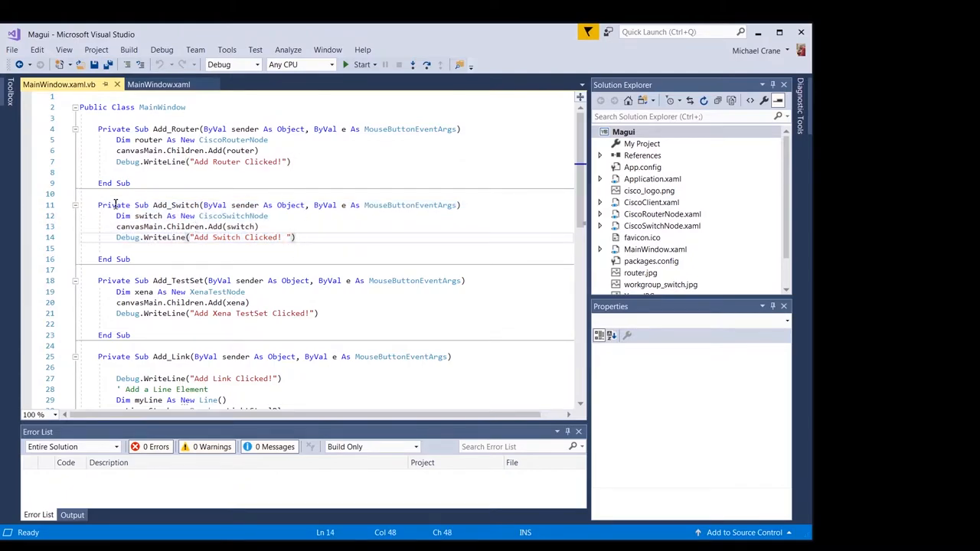
pyautogui.scroll(-3, 337, 314)
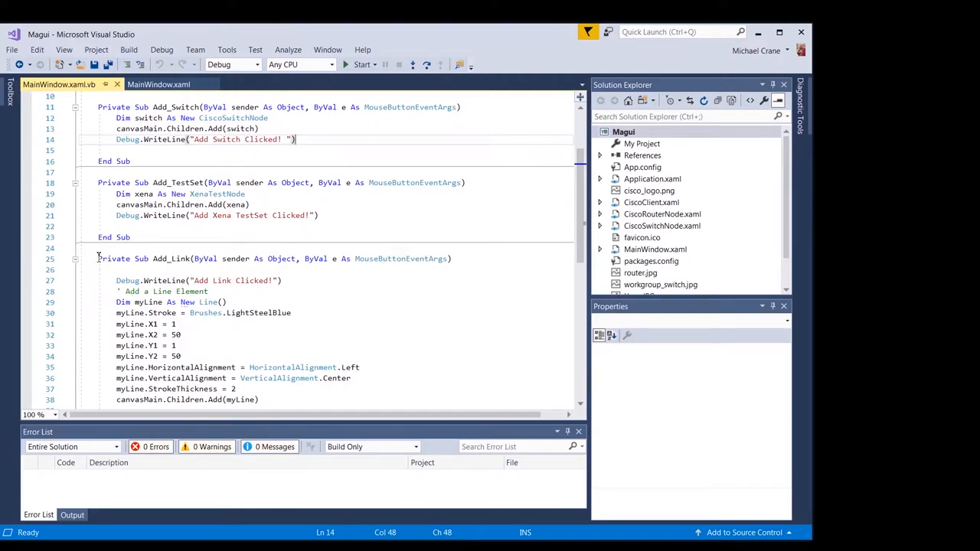
pyautogui.moveTo(98, 258); pyautogui.dragTo(146, 376)
pyautogui.click(425, 314)
pyautogui.scroll(-3, 425, 314)
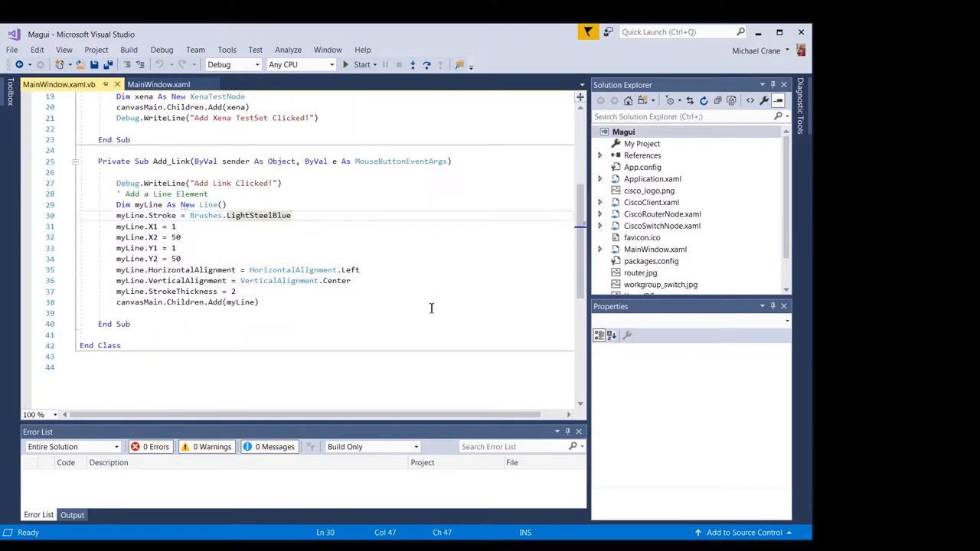
pyautogui.moveTo(268, 302); pyautogui.dragTo(98, 161)
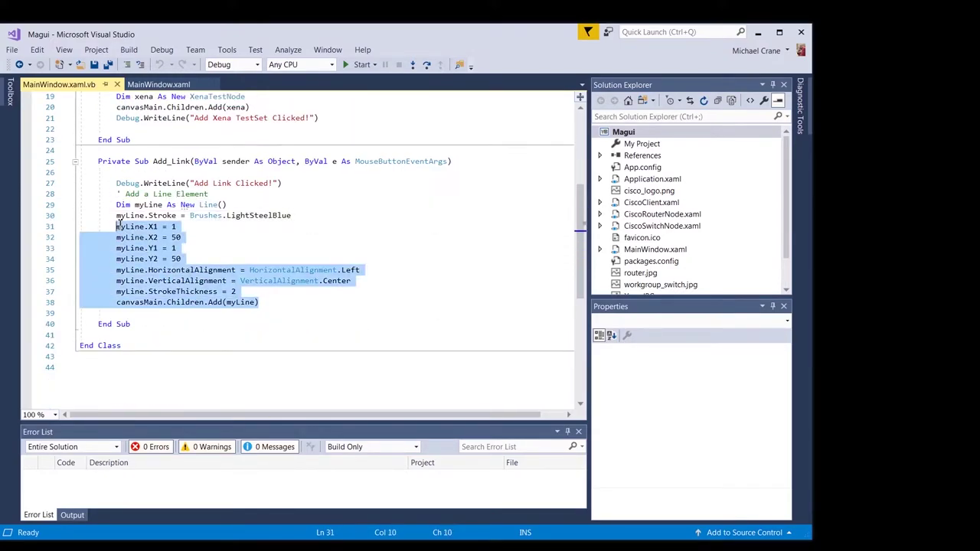
pyautogui.click(426, 195)
pyautogui.scroll(3, 345, 215)
pyautogui.scroll(2, 344, 215)
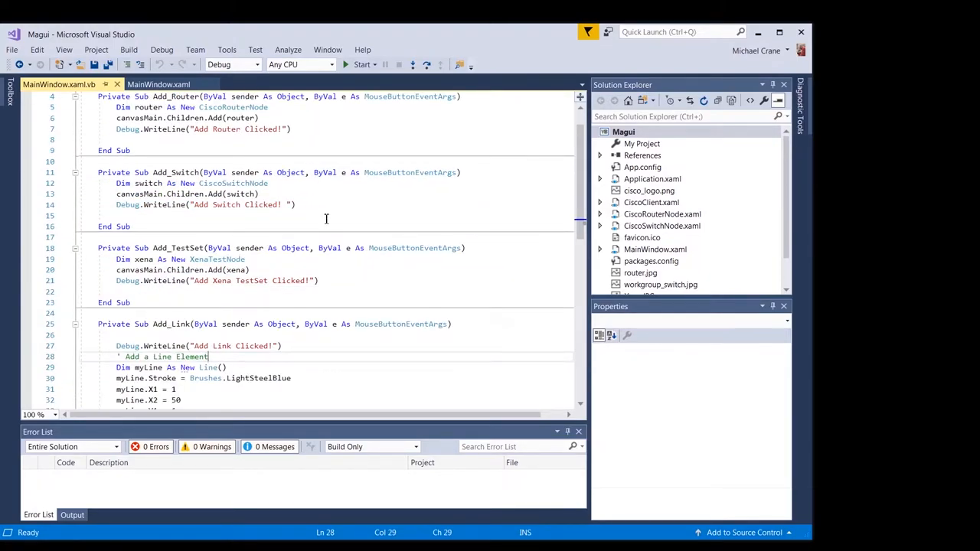
pyautogui.scroll(1, 326, 220)
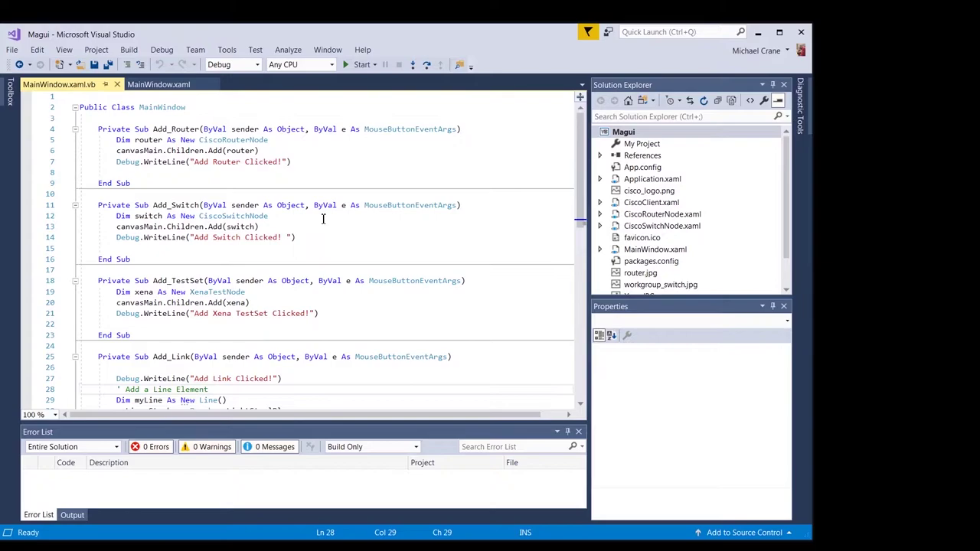
pyautogui.doubleClick(179, 129)
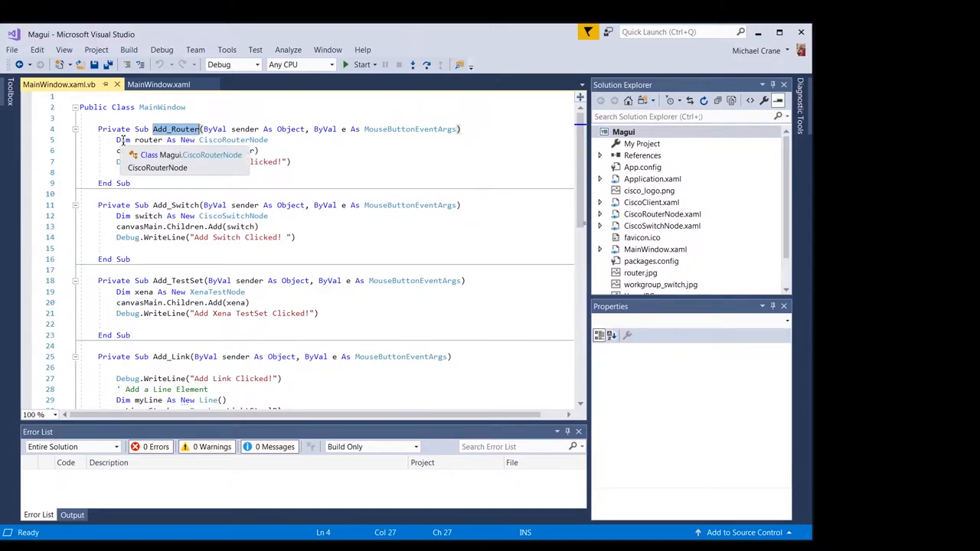
pyautogui.click(161, 140)
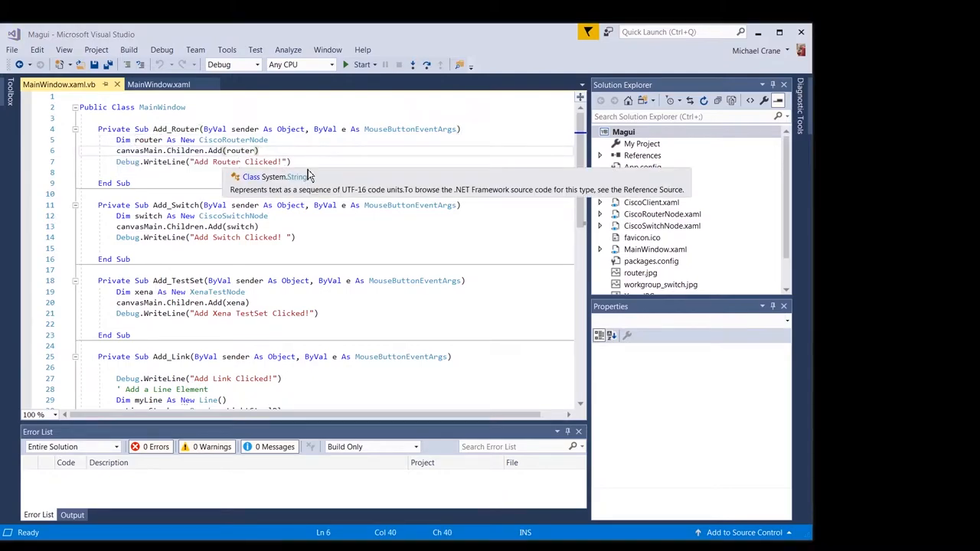
pyautogui.doubleClick(239, 141)
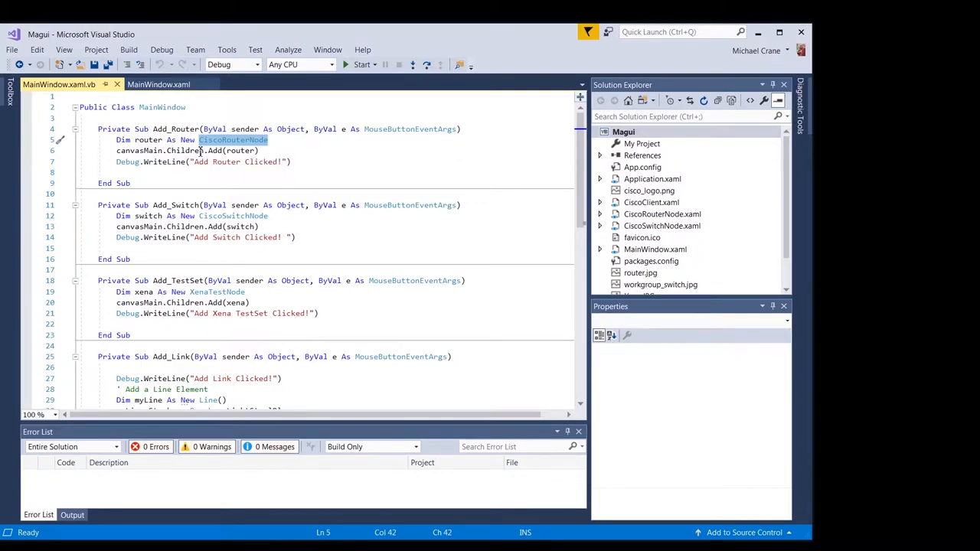
pyautogui.doubleClick(141, 150)
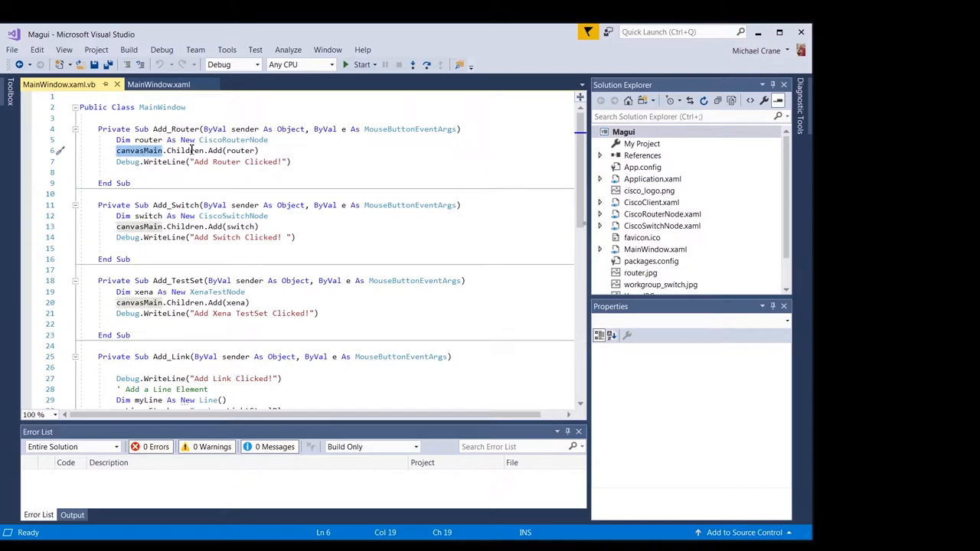
pyautogui.doubleClick(185, 151)
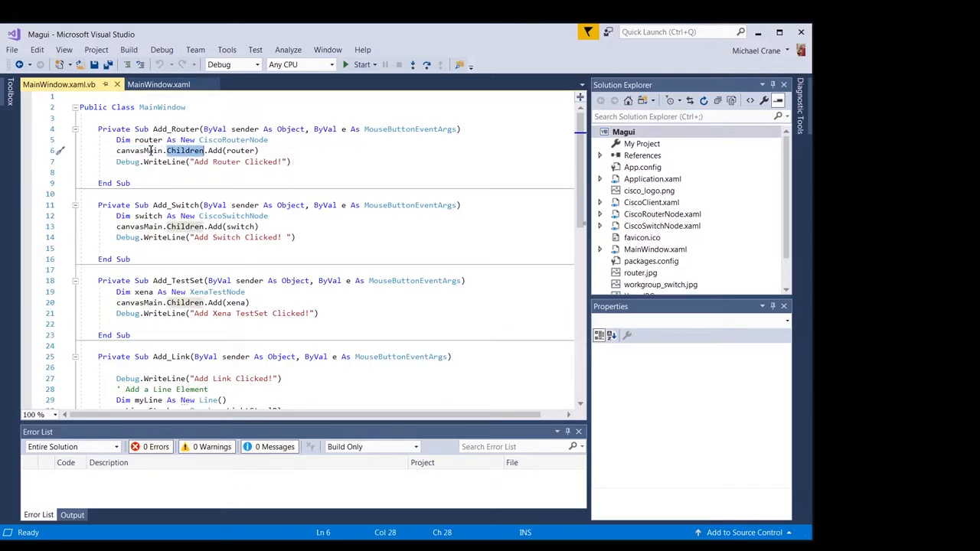
pyautogui.click(267, 150)
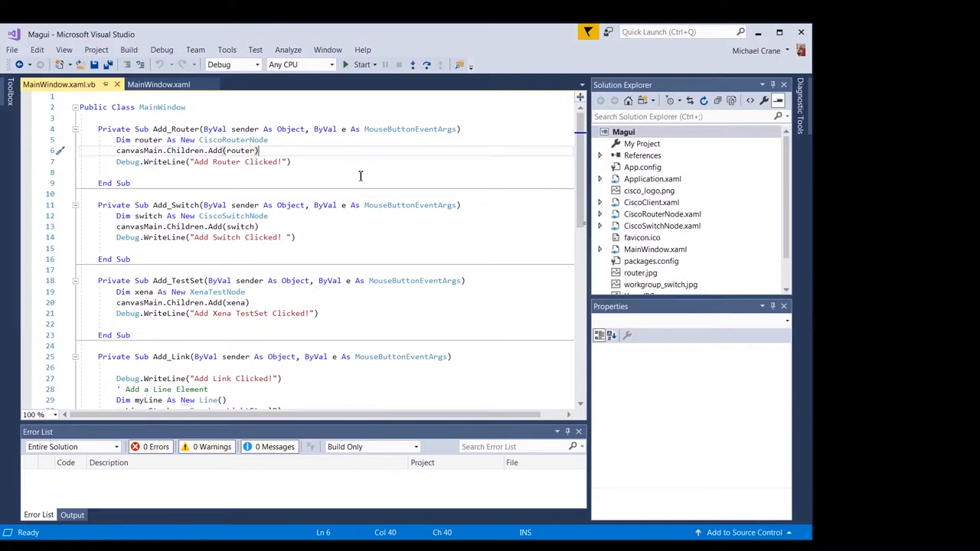
pyautogui.moveTo(281, 162); pyautogui.dragTo(194, 162)
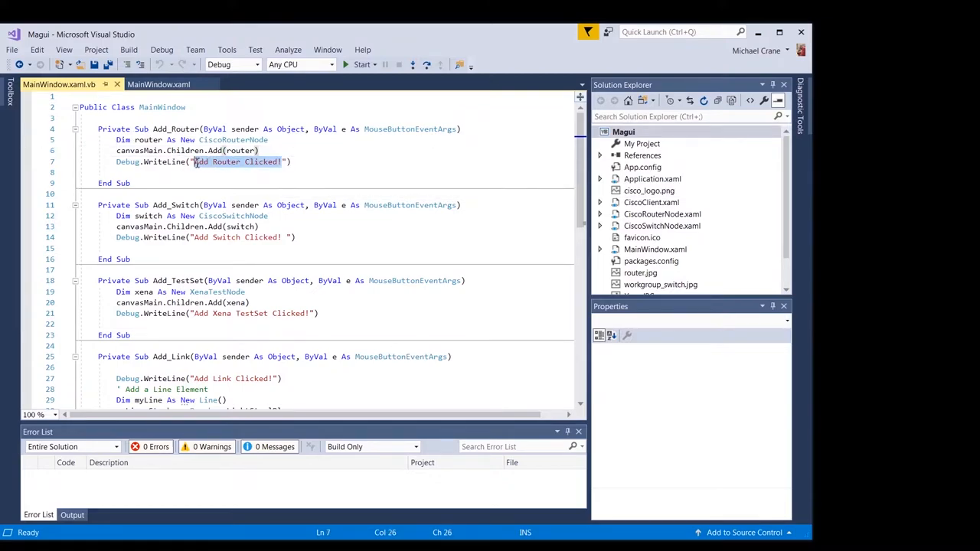
pyautogui.press('End')
pyautogui.scroll(-3, 347, 161)
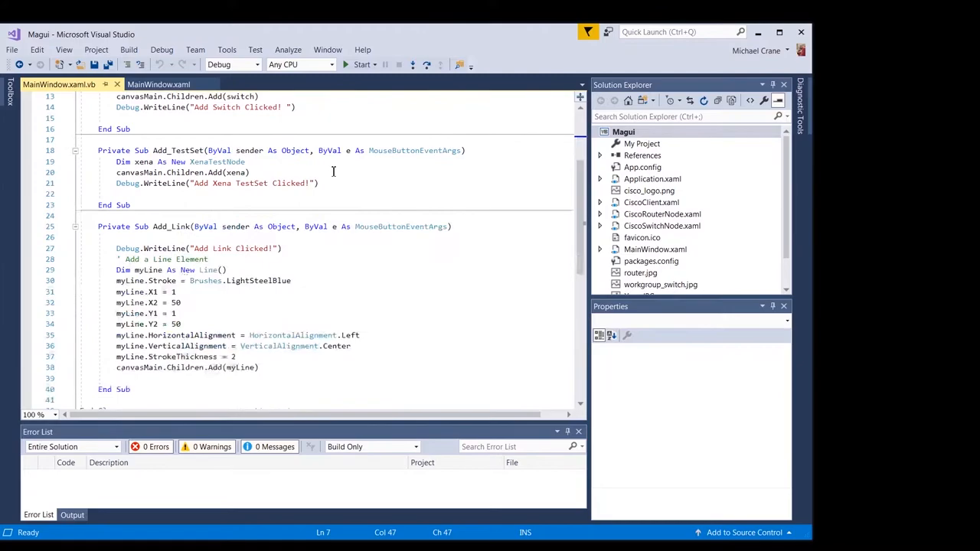
pyautogui.scroll(4, 333, 172)
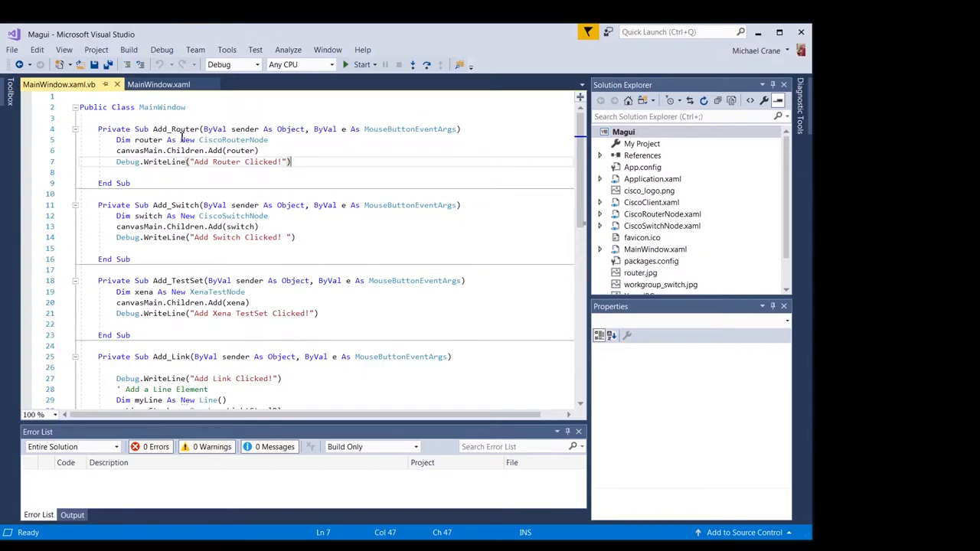
pyautogui.scroll(-2, 145, 238)
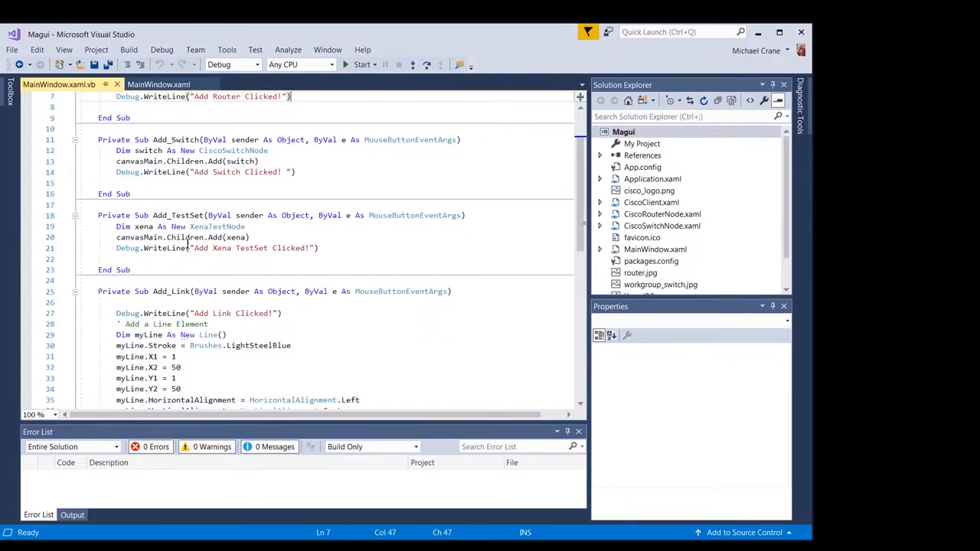
pyautogui.scroll(2, 361, 303)
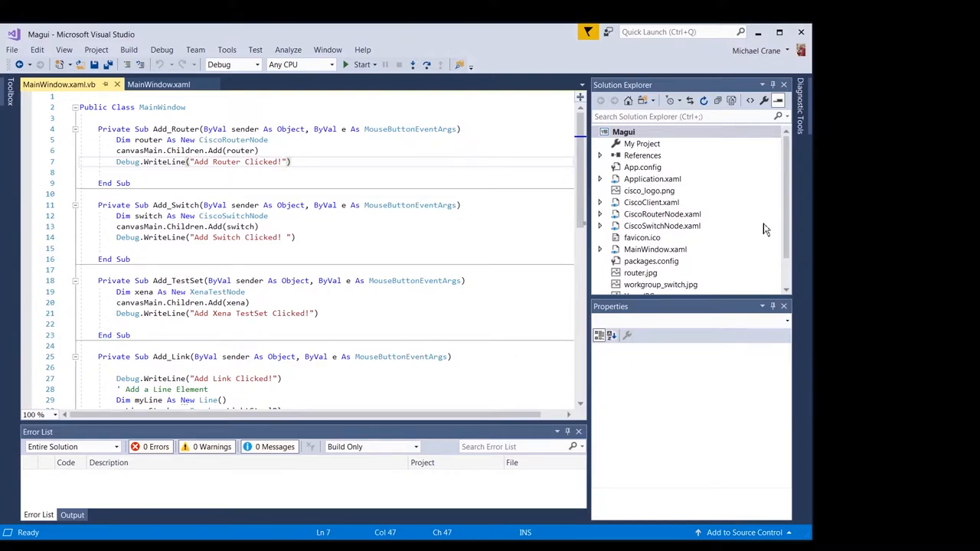
# Open CiscoRouterNode.xaml with markup on top and highlight the router.jpg ImageSource
pyautogui.doubleClick(657, 217)
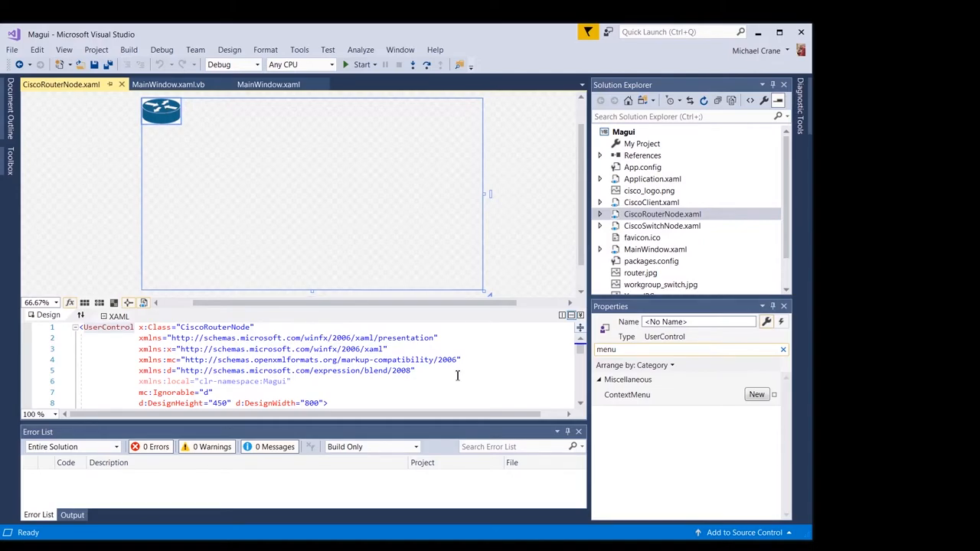
pyautogui.click(80, 316)
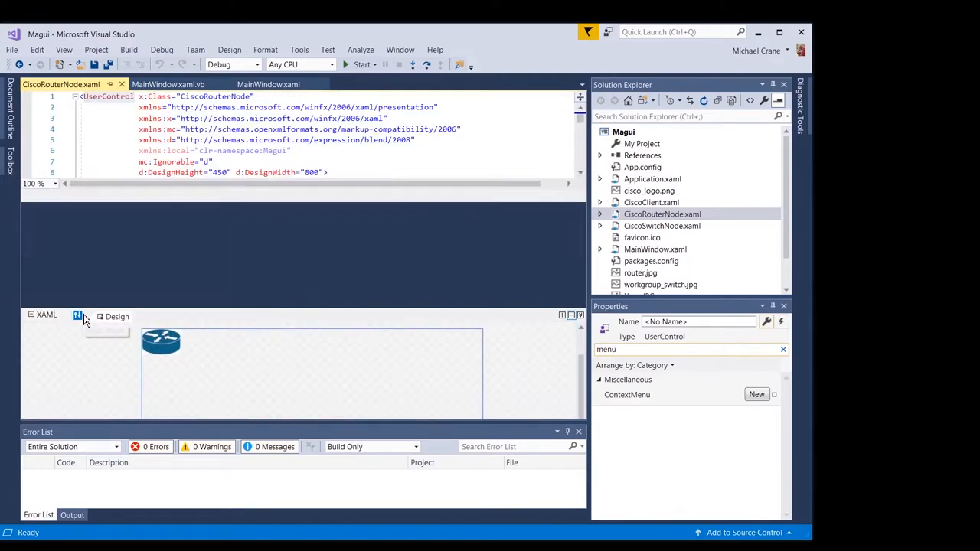
pyautogui.click(328, 128)
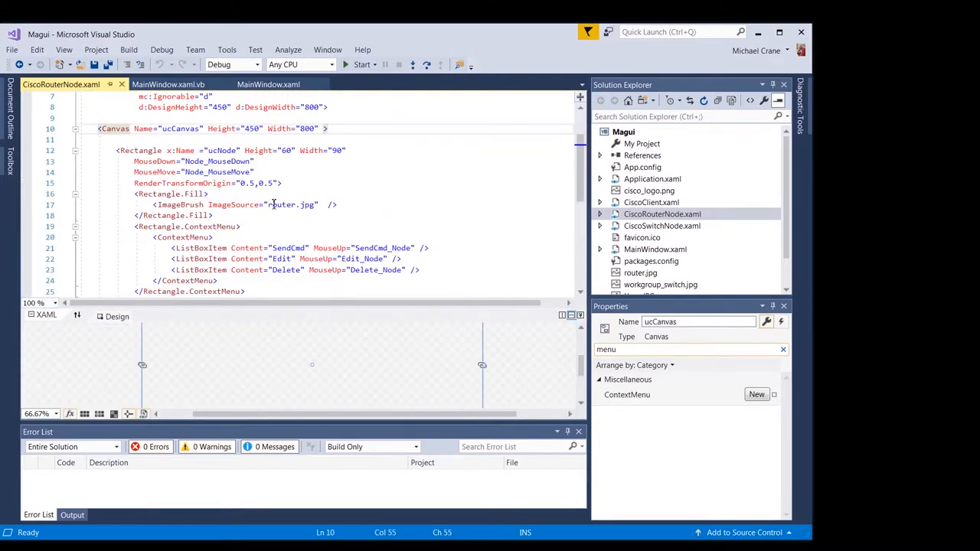
pyautogui.click(316, 207)
pyautogui.moveTo(316, 205); pyautogui.dragTo(267, 205)
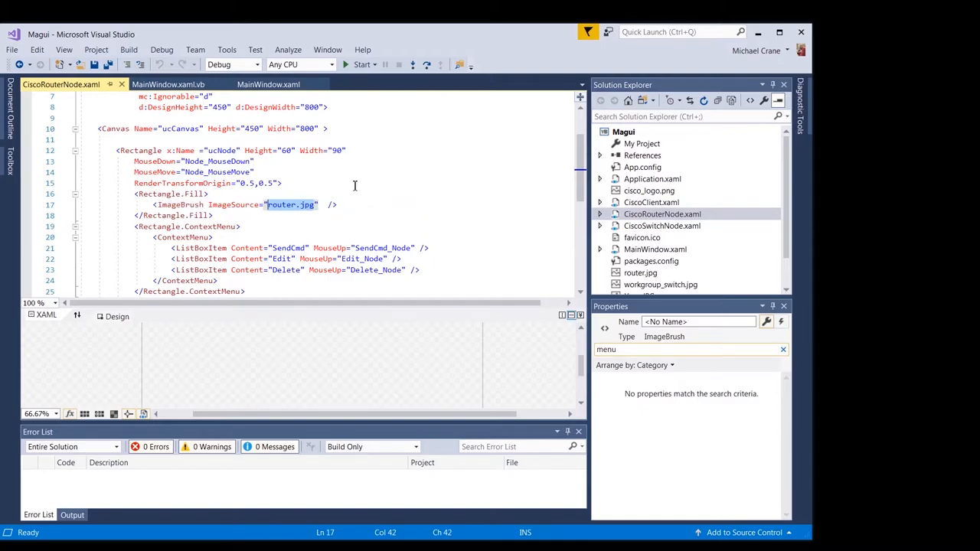
# Highlight the ucCanvas, ucNode Rectangle and its MouseDown/MouseMove event attributes
pyautogui.click(116, 150)
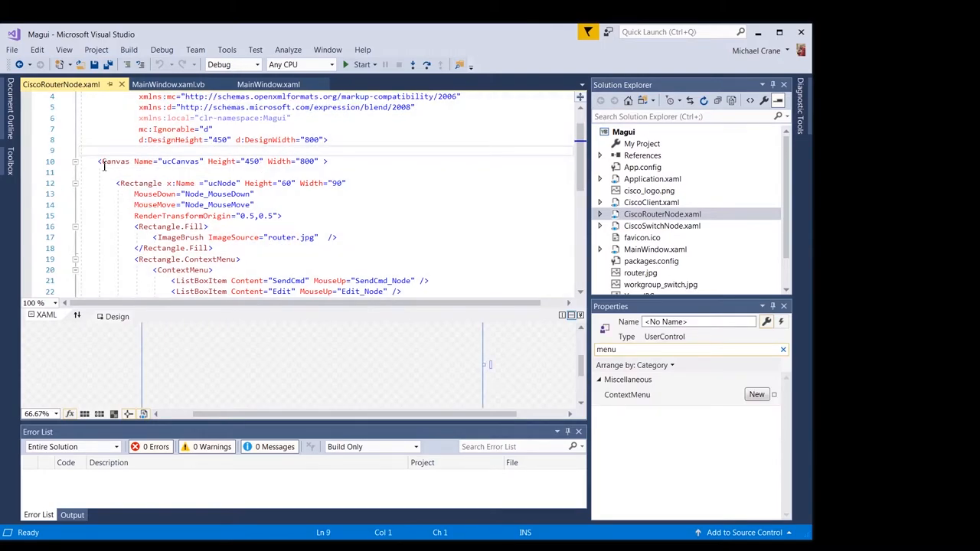
pyautogui.doubleClick(111, 162)
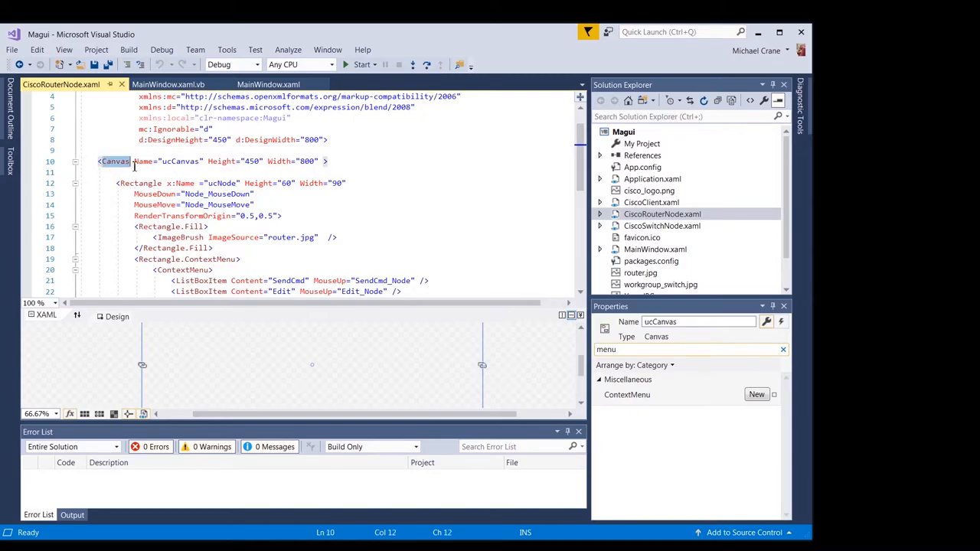
pyautogui.doubleClick(181, 162)
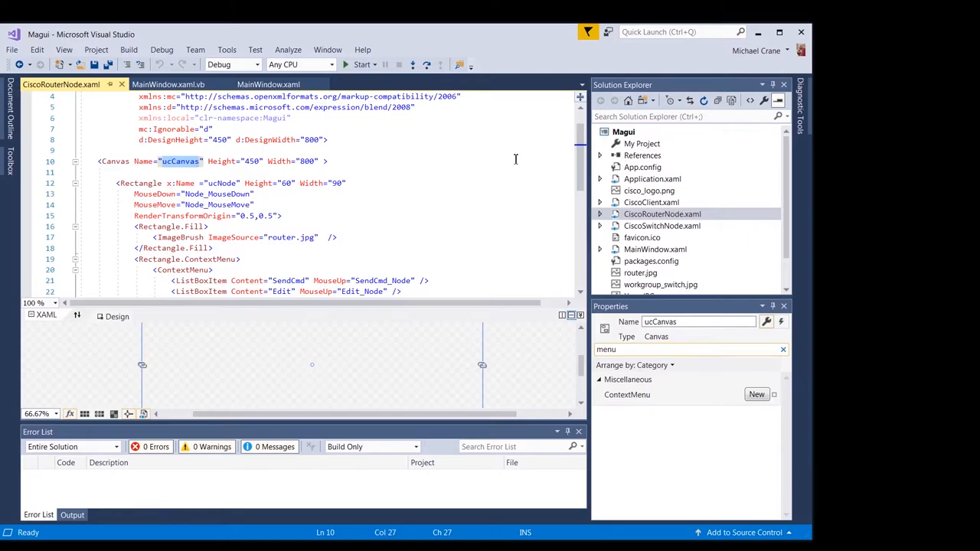
pyautogui.click(379, 162)
pyautogui.scroll(-1, 386, 186)
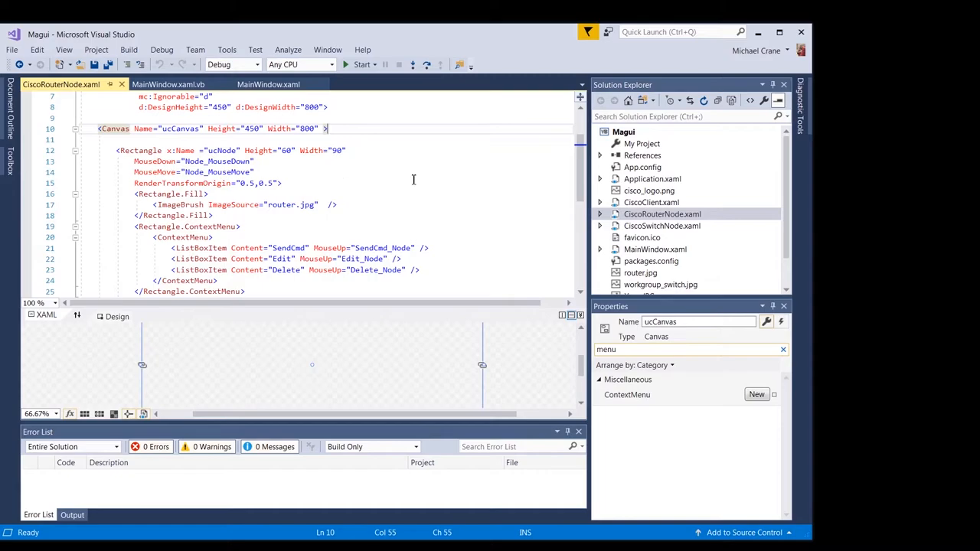
pyautogui.doubleClick(146, 151)
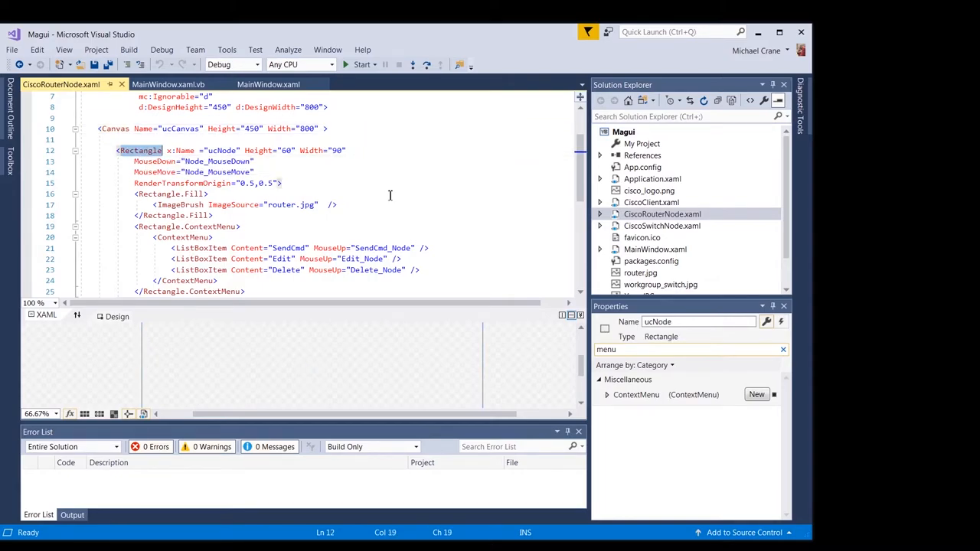
pyautogui.doubleClick(224, 151)
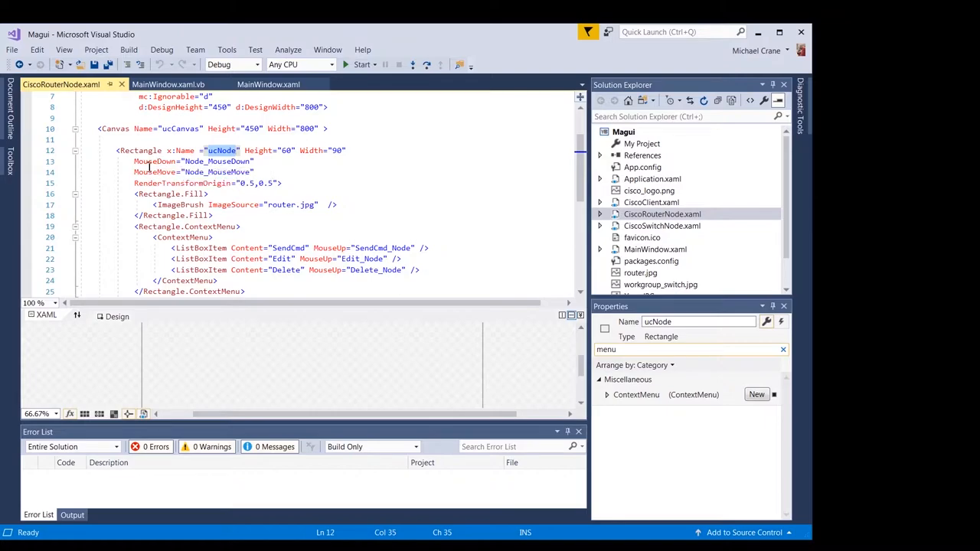
pyautogui.doubleClick(160, 161)
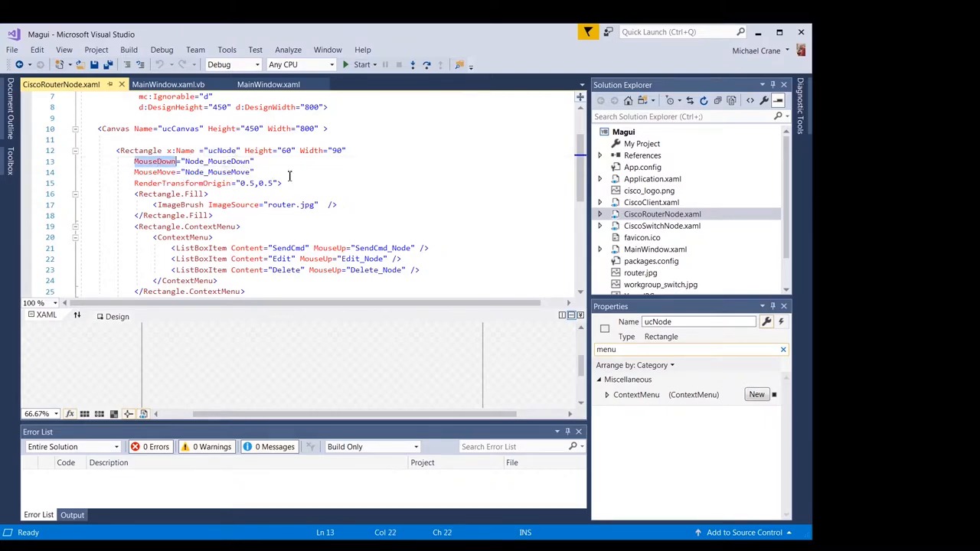
pyautogui.doubleClick(174, 172)
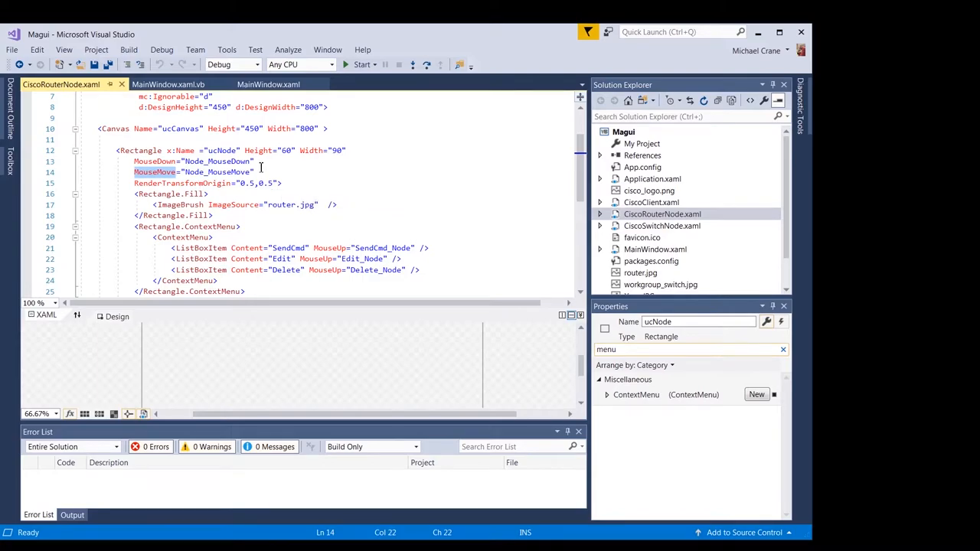
pyautogui.scroll(-2, 261, 167)
# Highlight the Rectangle.Fill router.jpg source and the three-item ContextMenu with SendCmd_Node
pyautogui.click(200, 129)
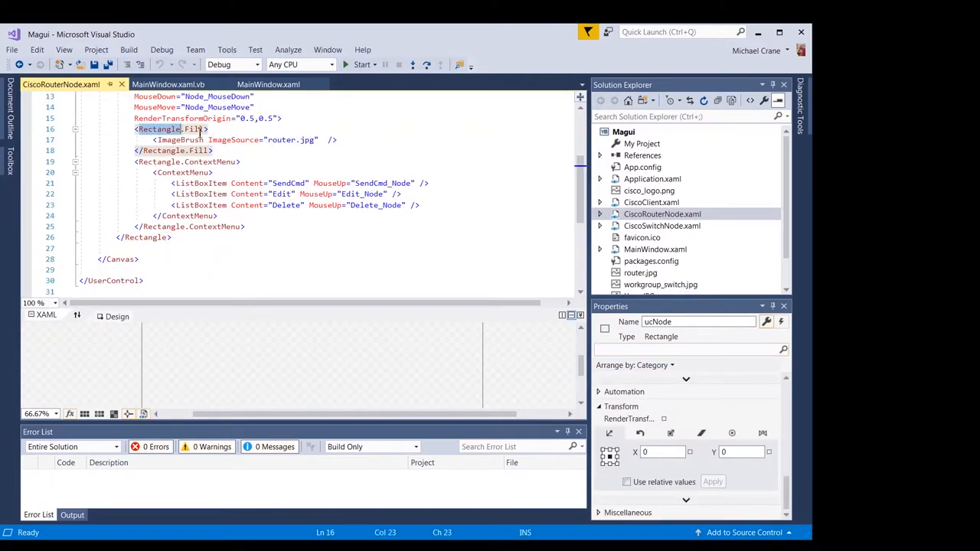
pyautogui.doubleClick(196, 129)
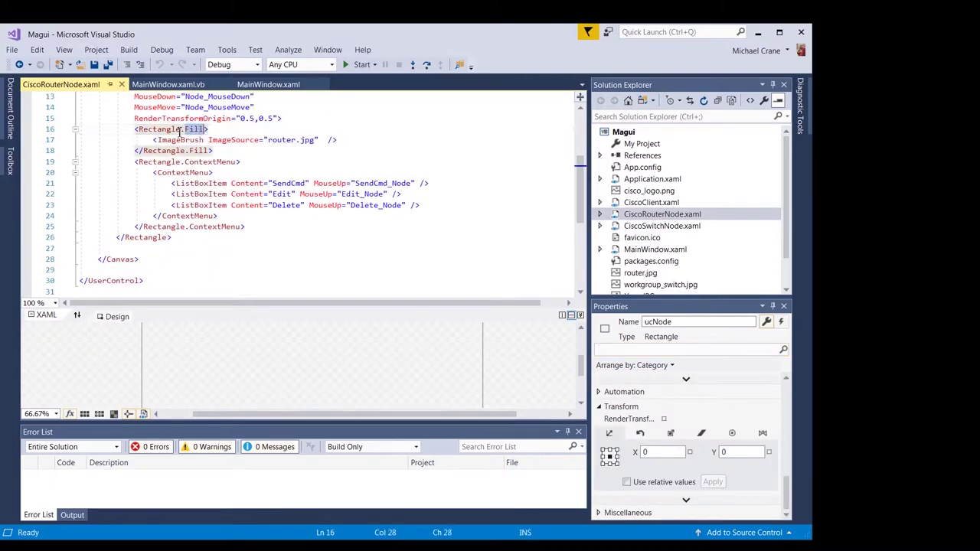
pyautogui.click(313, 141)
pyautogui.doubleClick(302, 141)
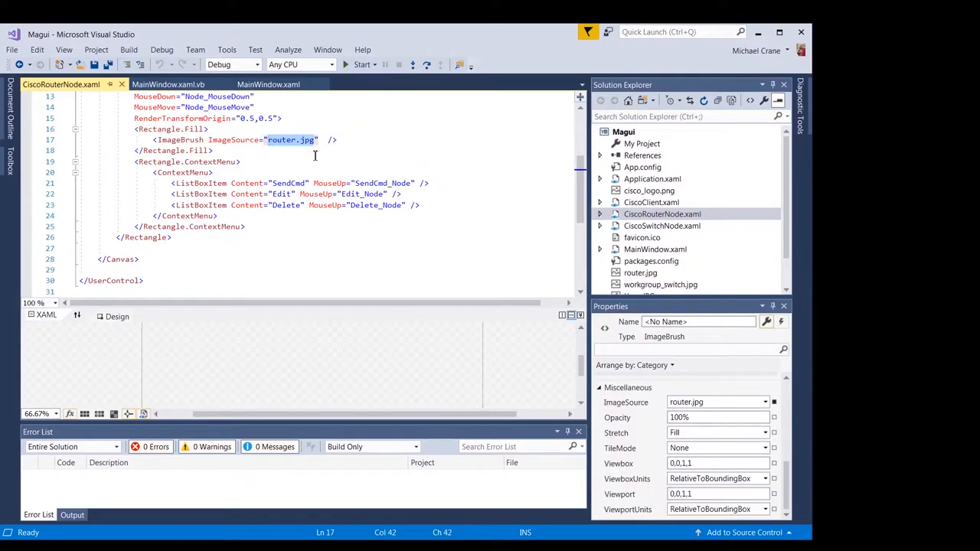
pyautogui.click(241, 162)
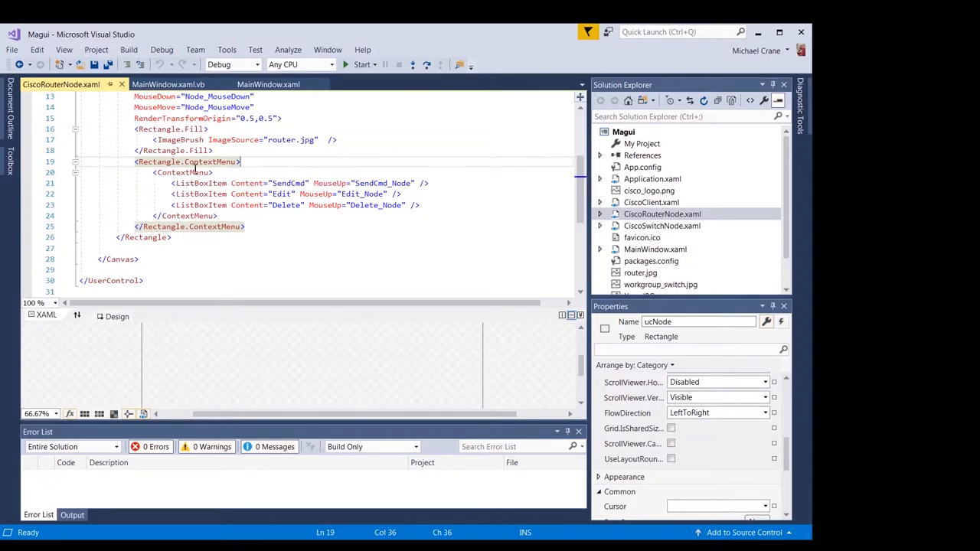
pyautogui.moveTo(420, 205); pyautogui.dragTo(168, 183)
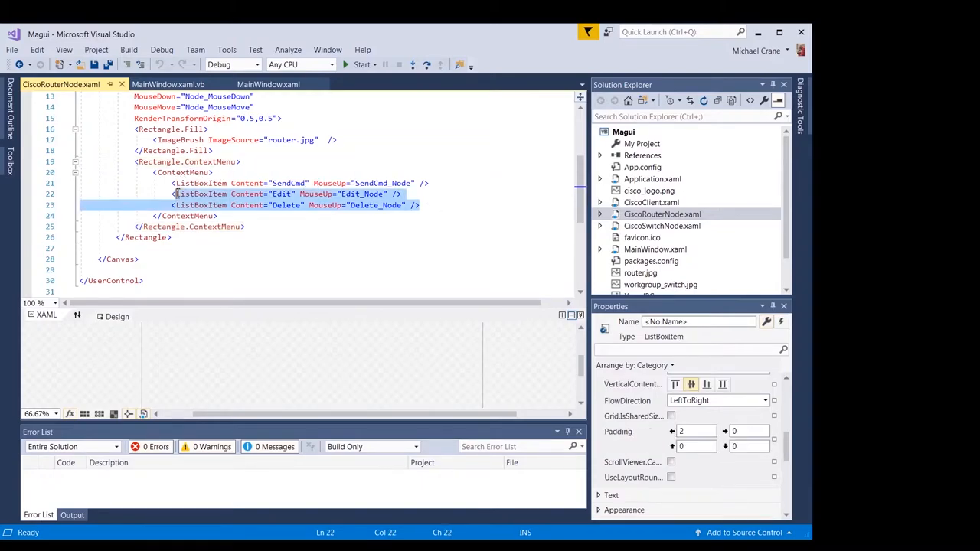
pyautogui.doubleClick(381, 183)
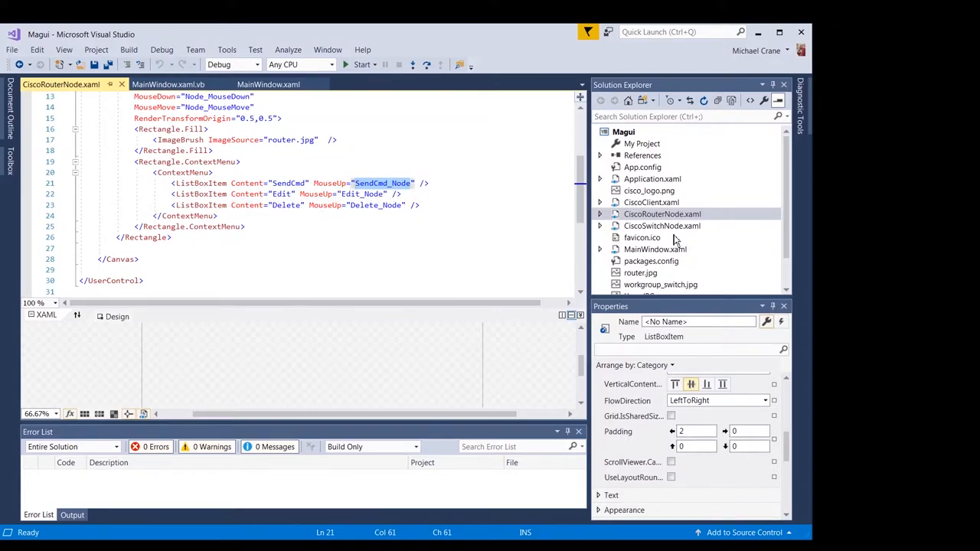
# Expand CiscoRouterNode.xaml in Solution Explorer to reveal CiscoRouterNode.xaml.vb
pyautogui.click(602, 216)
# Open CiscoRouterNode.xaml.vb and review its New and copy constructors
pyautogui.doubleClick(678, 226)
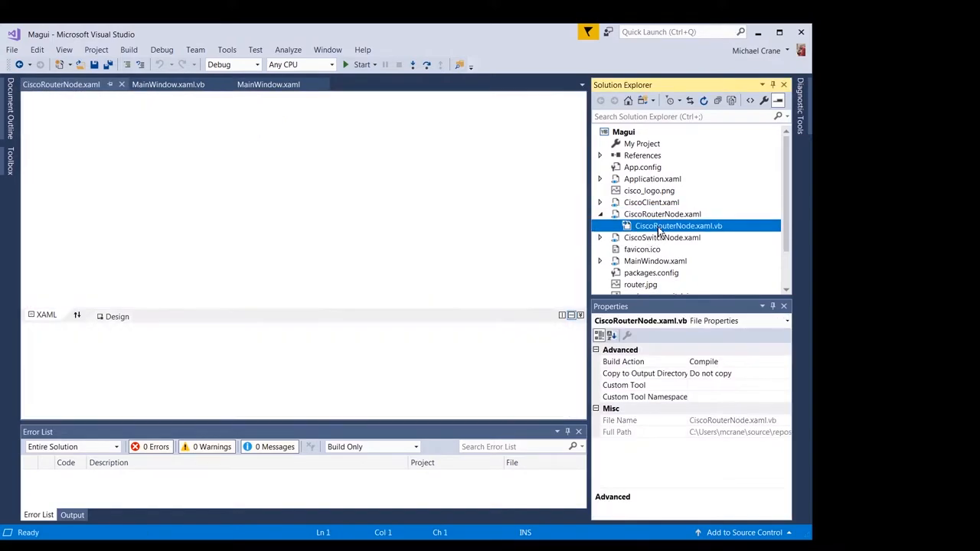
pyautogui.click(186, 140)
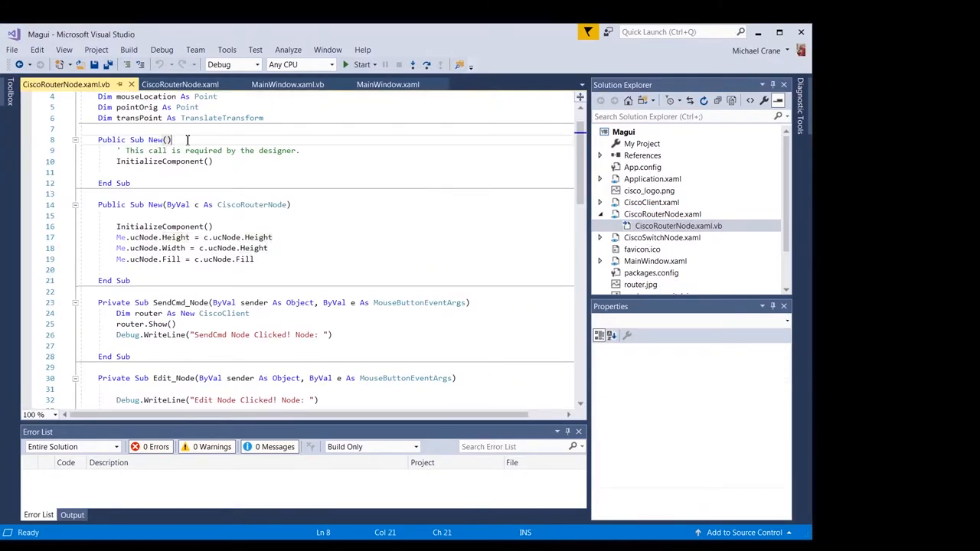
pyautogui.click(294, 226)
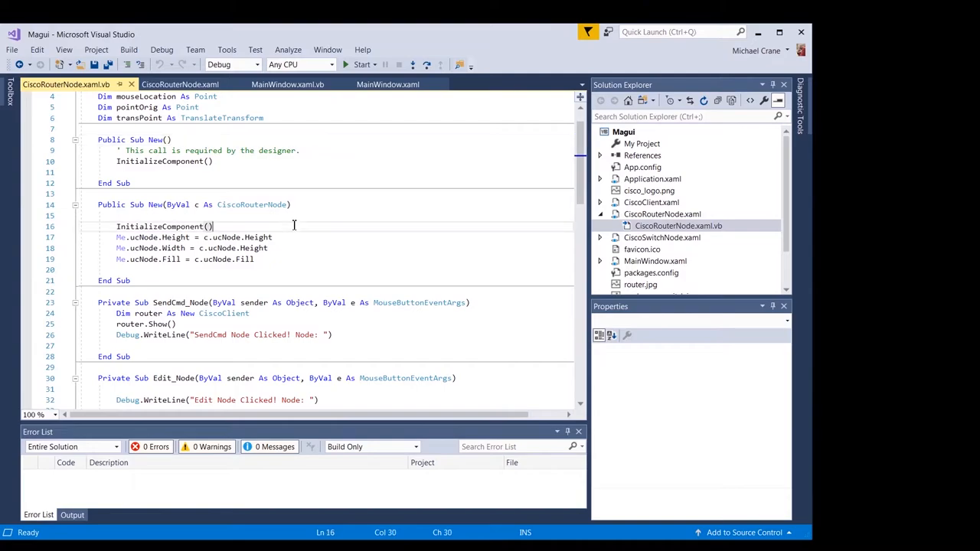
pyautogui.scroll(-3, 294, 224)
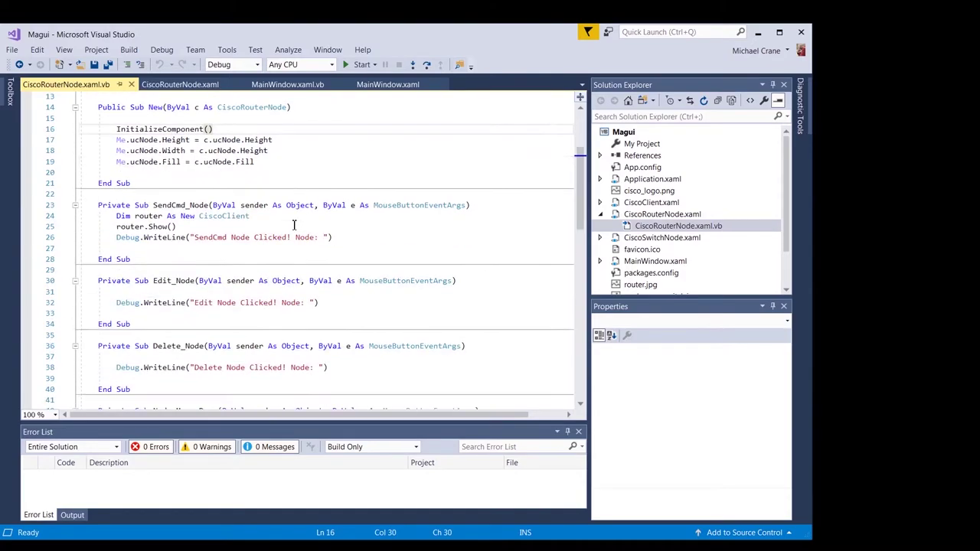
pyautogui.doubleClick(257, 151)
pyautogui.click(312, 170)
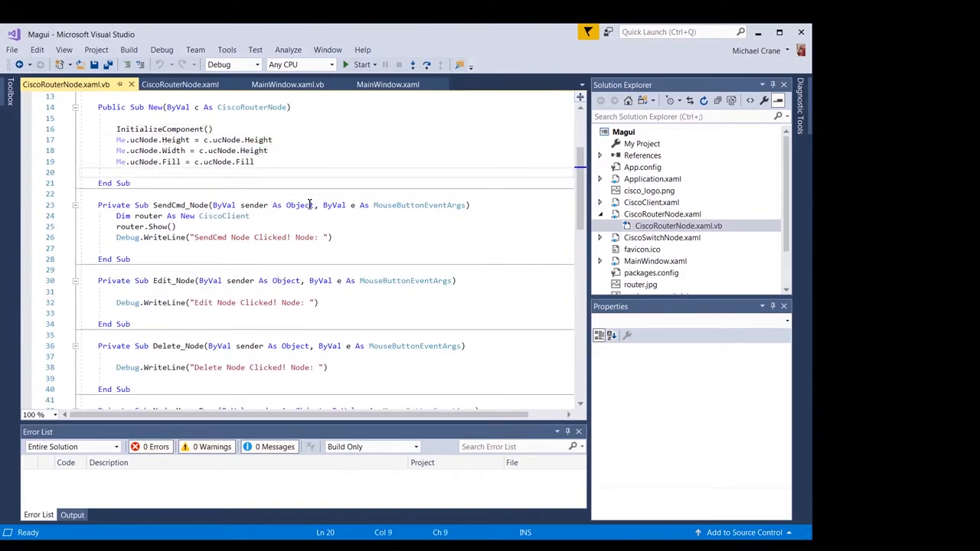
pyautogui.scroll(-2, 314, 203)
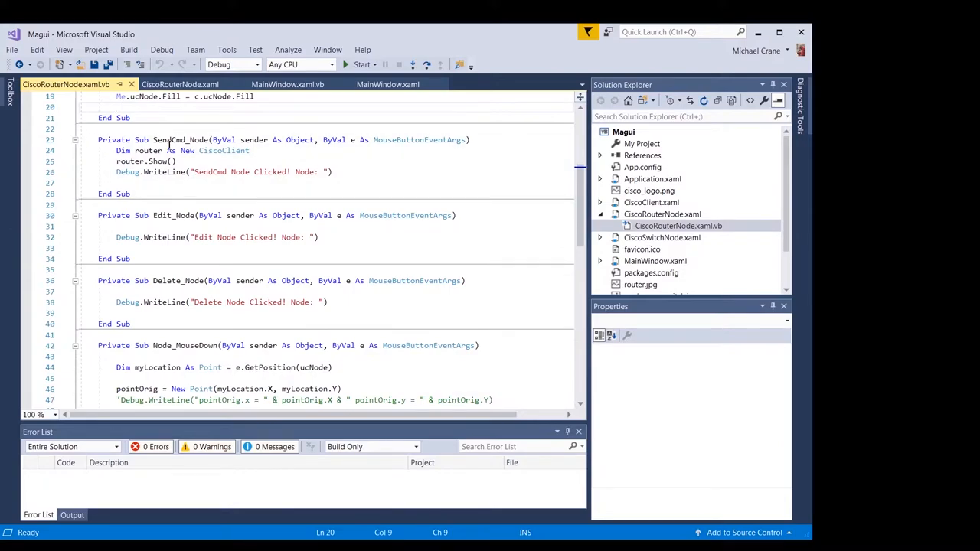
# Highlight the SendCmd_Node, Edit_Node and Delete_Node handlers
pyautogui.doubleClick(170, 140)
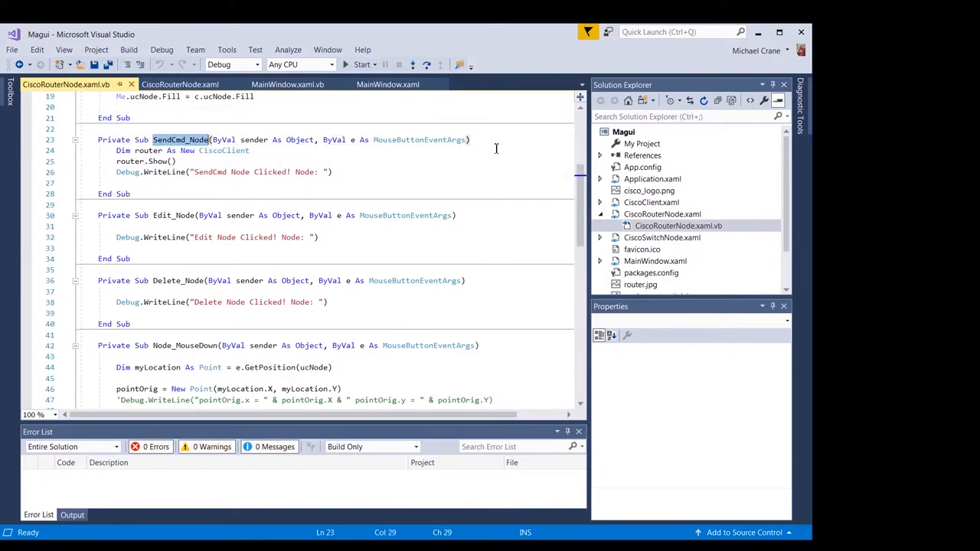
pyautogui.doubleClick(174, 216)
pyautogui.doubleClick(178, 281)
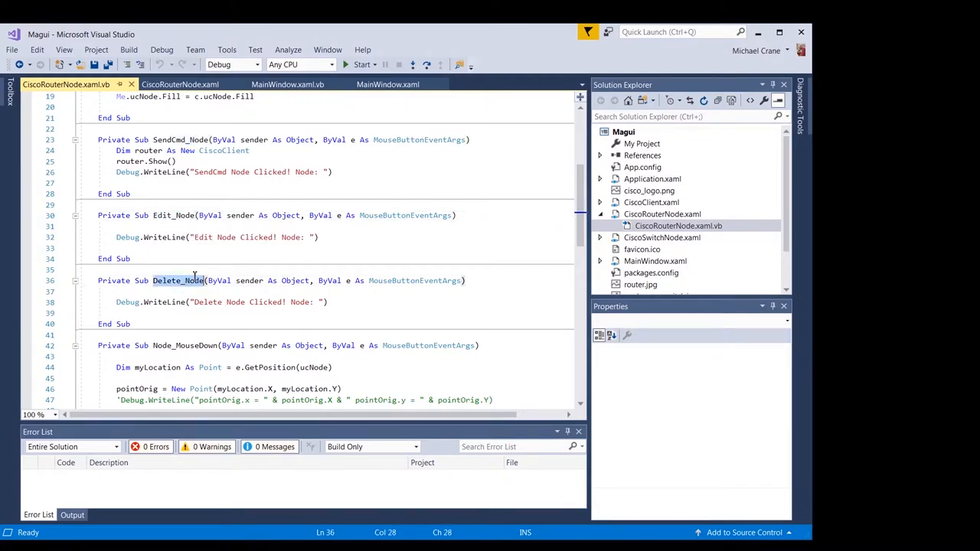
pyautogui.click(201, 292)
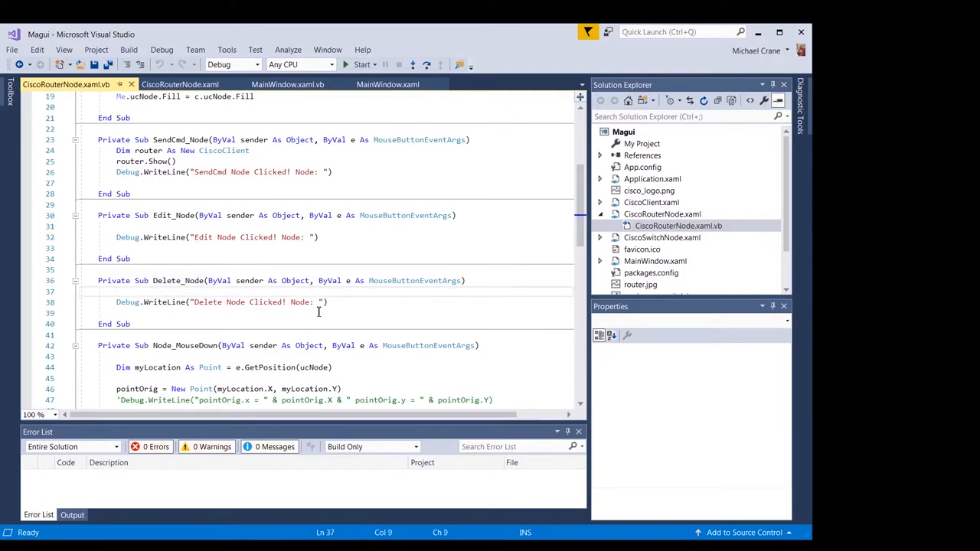
pyautogui.scroll(-2, 314, 317)
pyautogui.scroll(3, 314, 316)
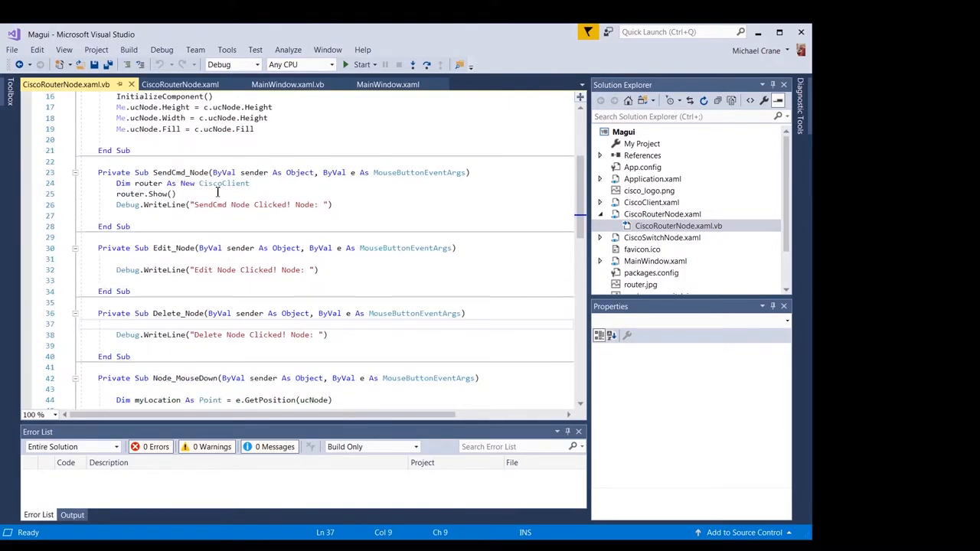
# Review the router CiscoClient variable and Show call, then go to CiscoClient's definition with F12
pyautogui.doubleClick(149, 183)
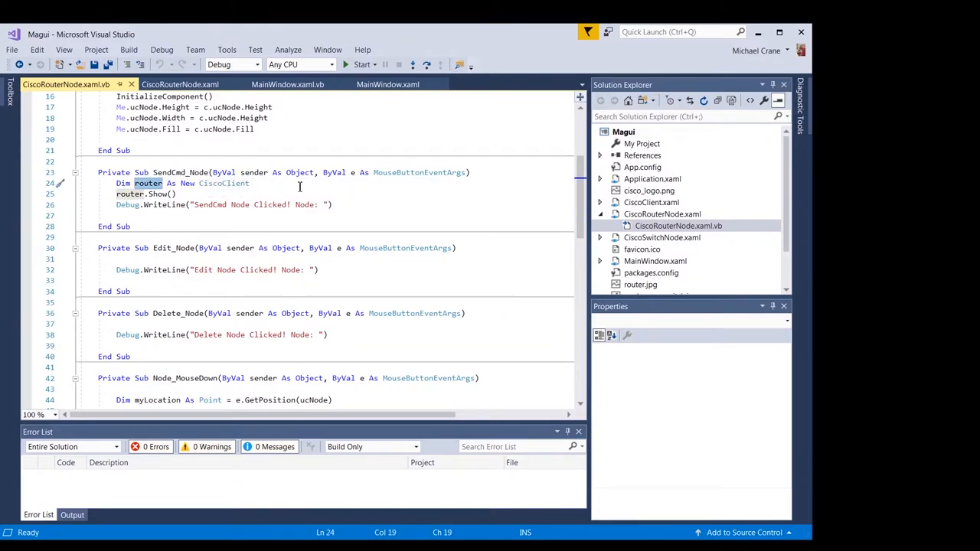
pyautogui.doubleClick(226, 184)
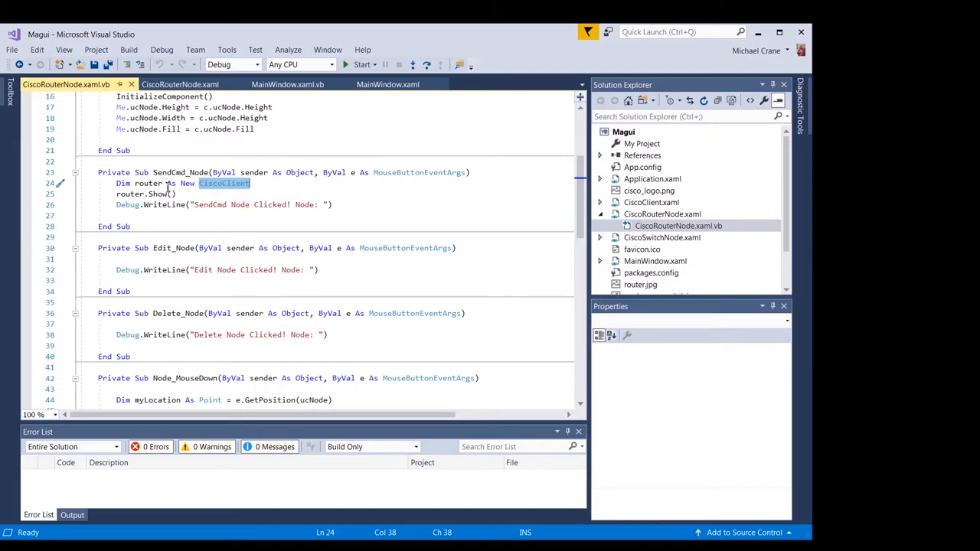
pyautogui.click(145, 193)
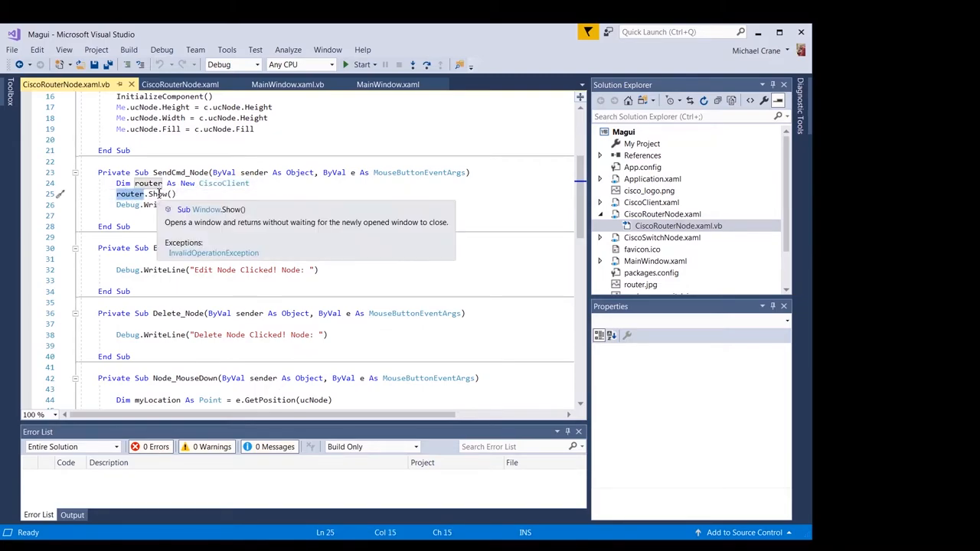
pyautogui.doubleClick(158, 194)
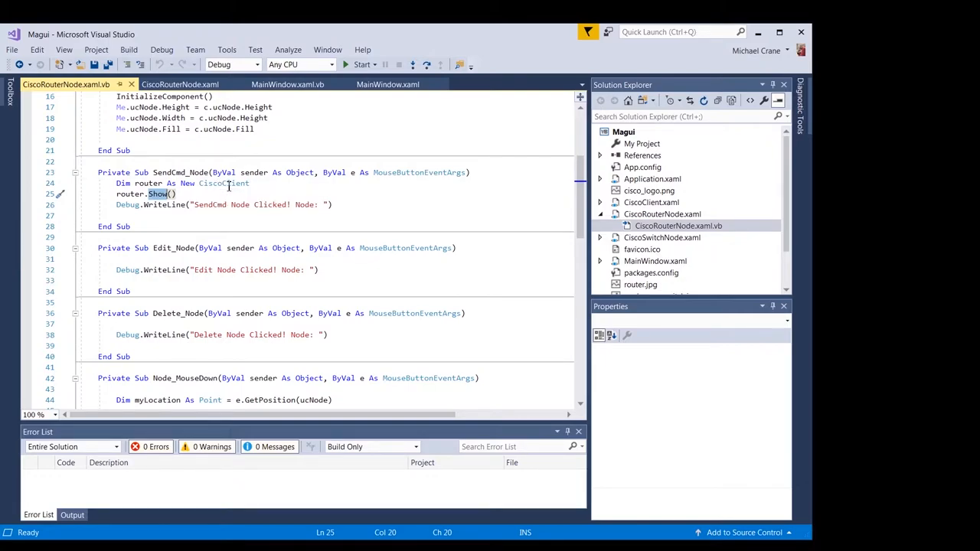
pyautogui.doubleClick(227, 183)
pyautogui.press('F12')
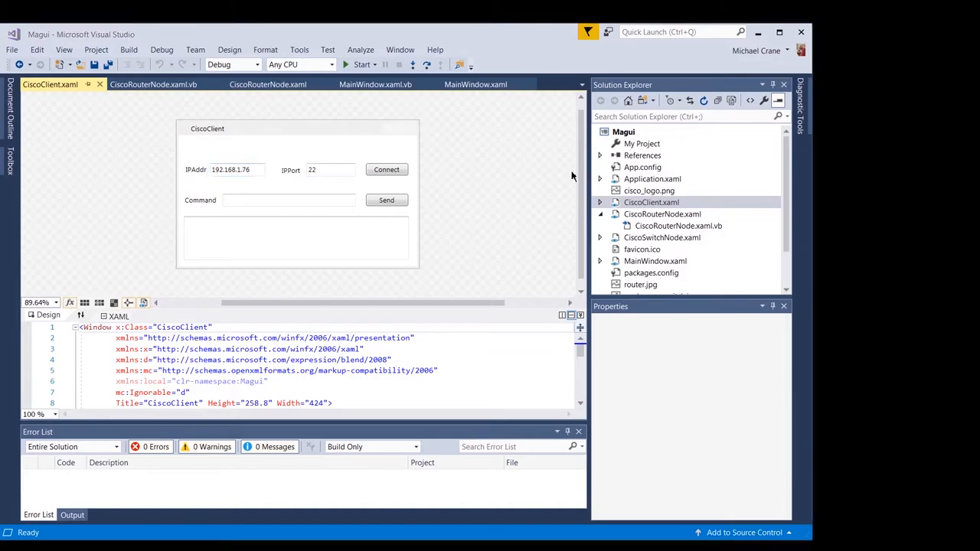
pyautogui.click(237, 140)
pyautogui.click(199, 129)
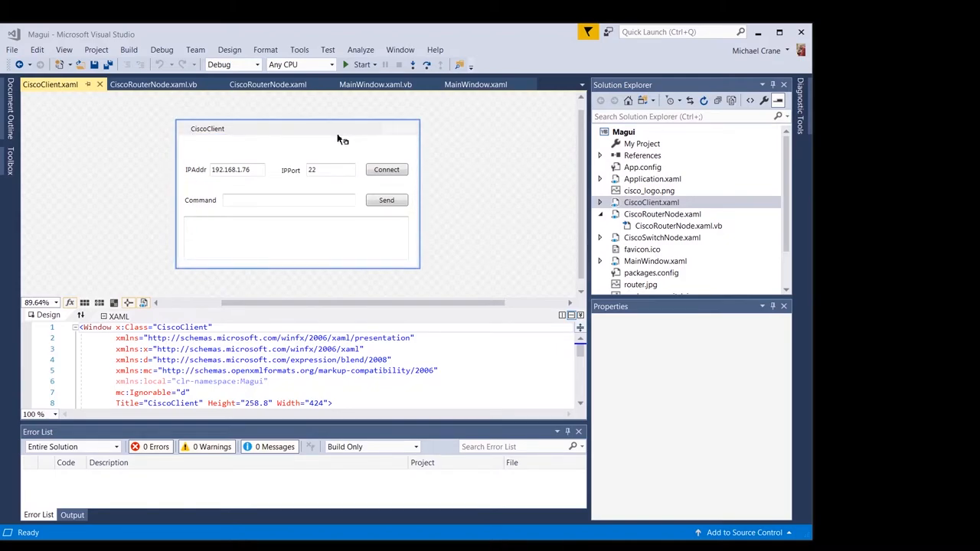
pyautogui.click(463, 142)
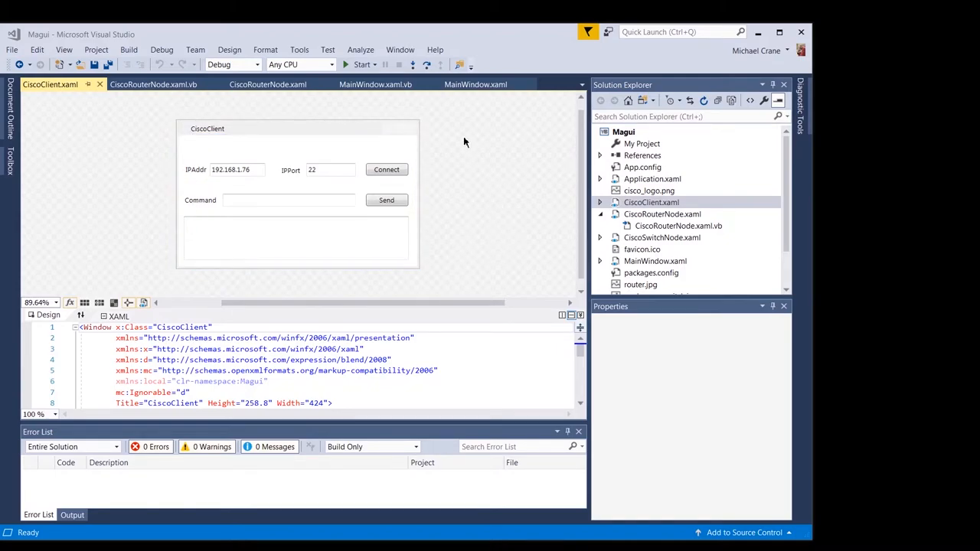
pyautogui.click(625, 133)
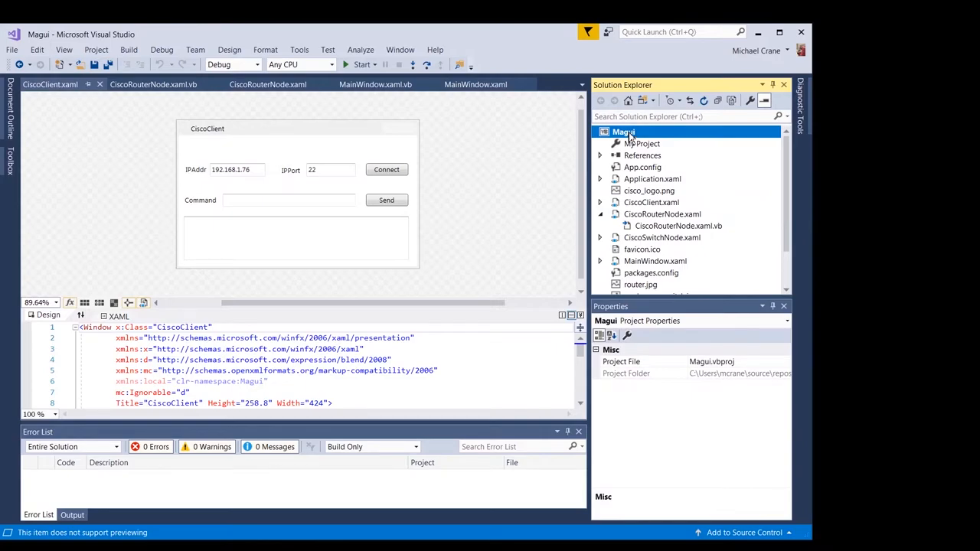
pyautogui.rightClick(629, 132)
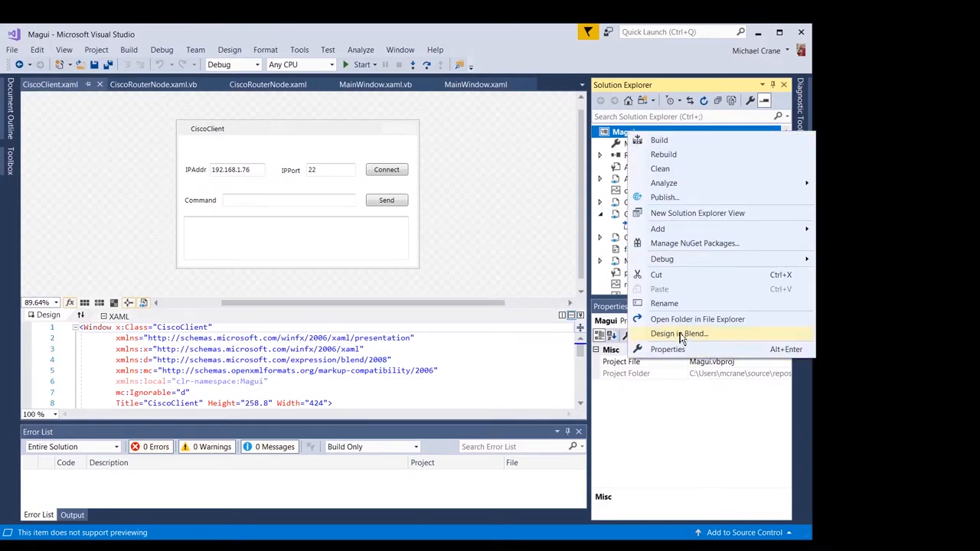
pyautogui.moveTo(658, 229)
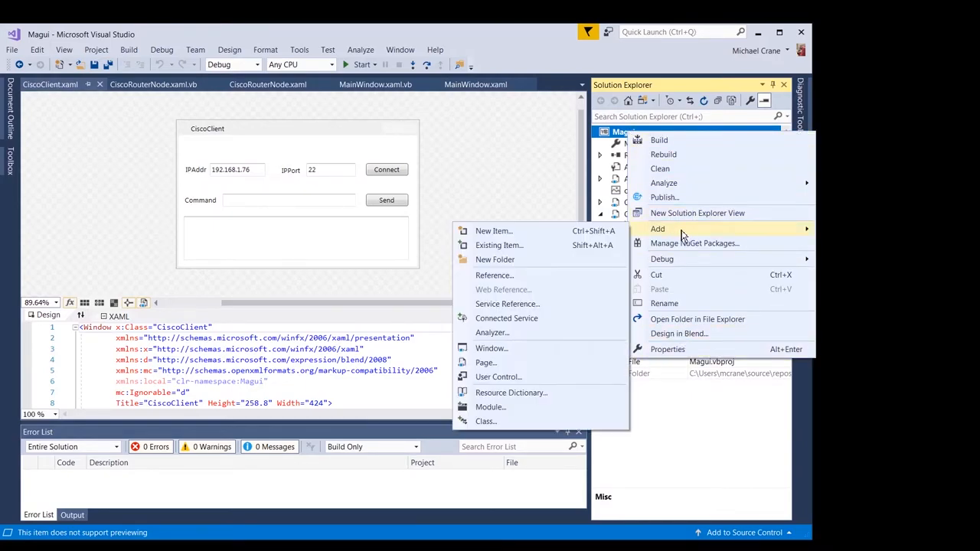
pyautogui.click(496, 232)
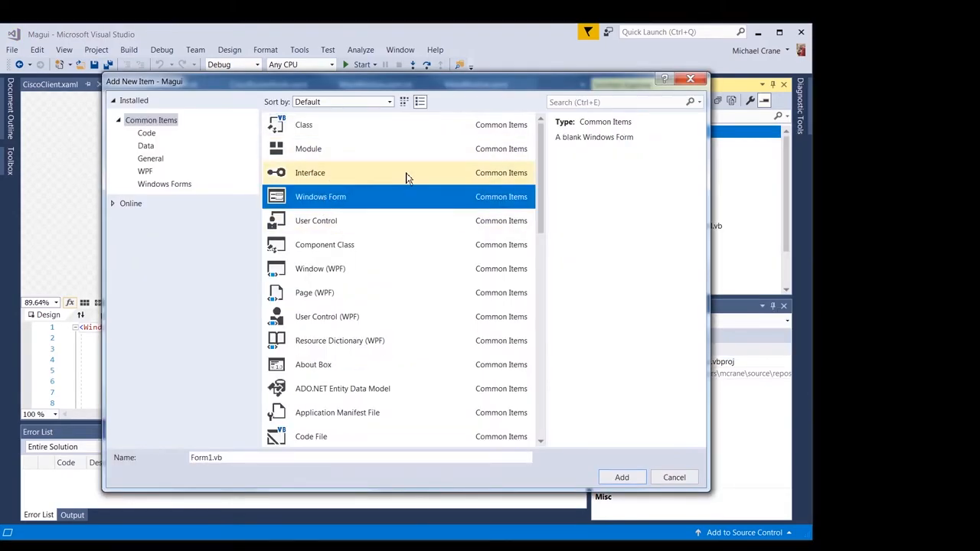
pyautogui.click(676, 477)
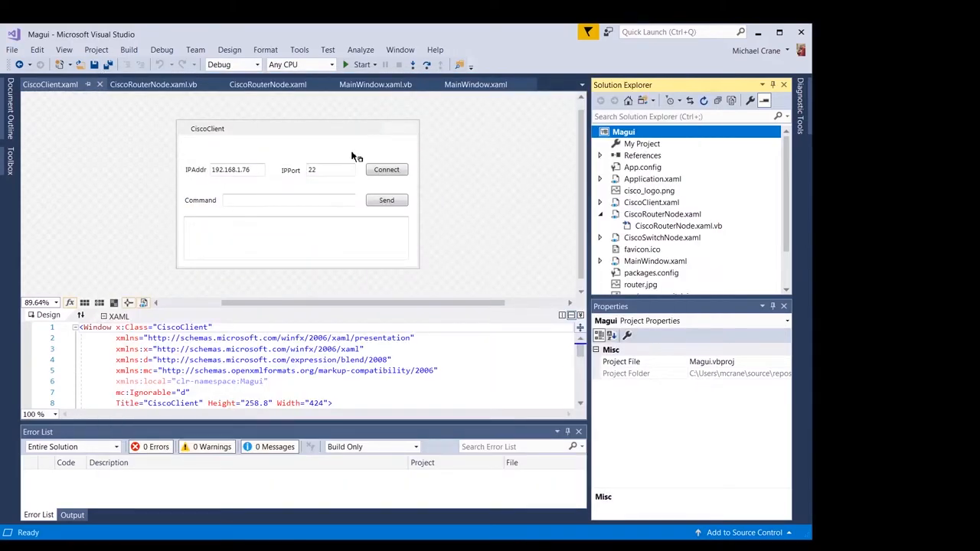
pyautogui.rightClick(642, 136)
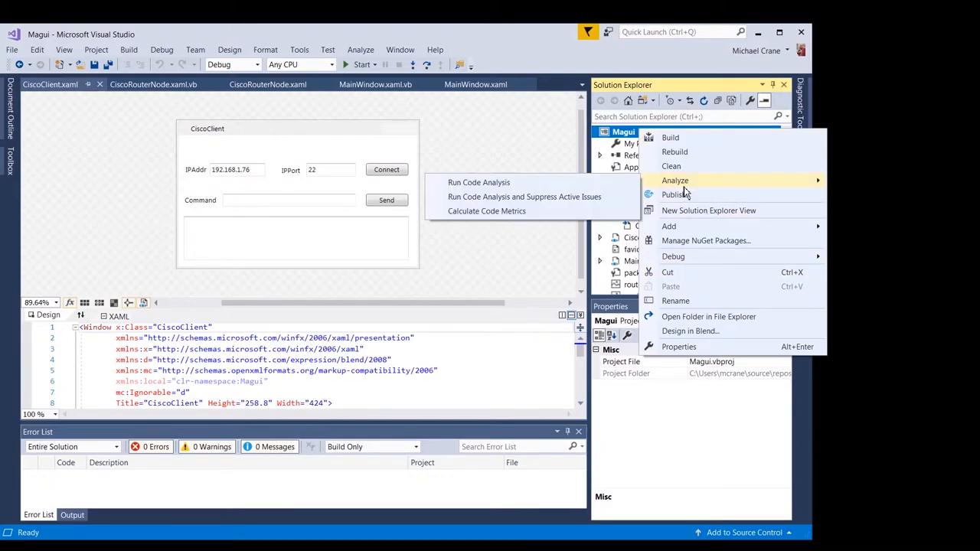
pyautogui.moveTo(669, 227)
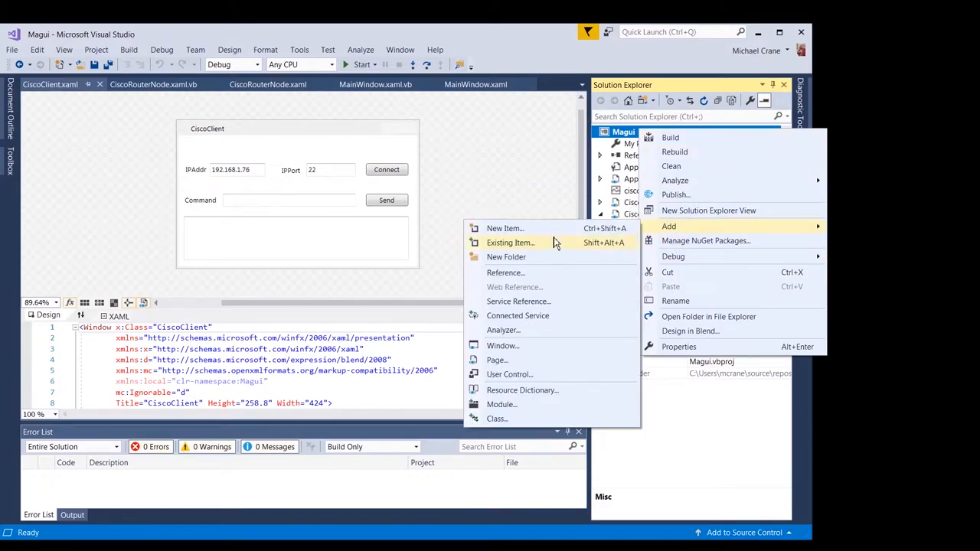
pyautogui.click(518, 243)
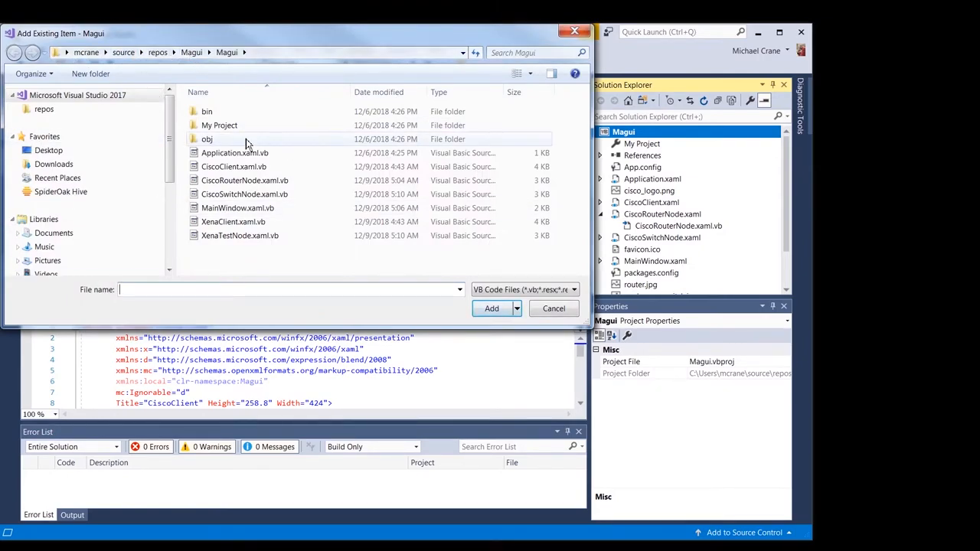
pyautogui.click(555, 309)
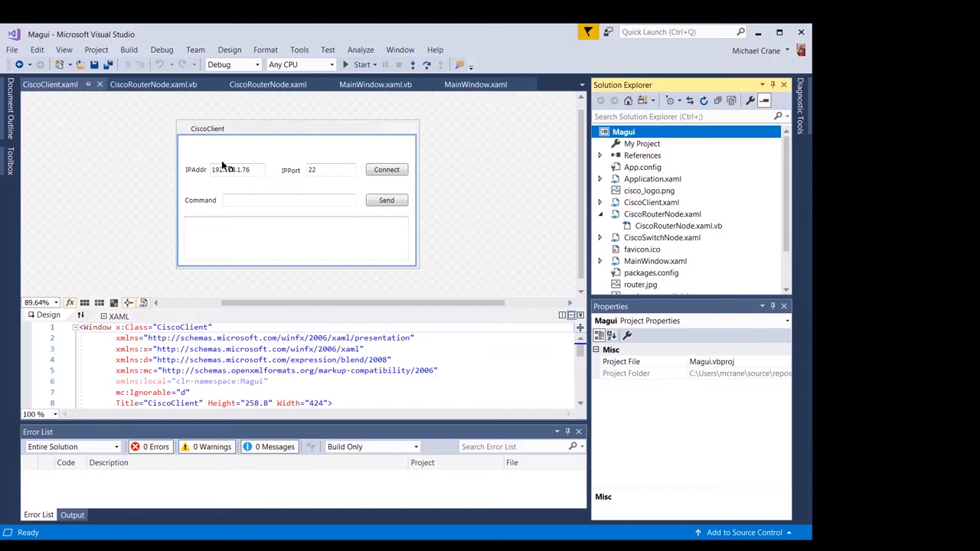
pyautogui.click(438, 224)
pyautogui.scroll(-2, 445, 213)
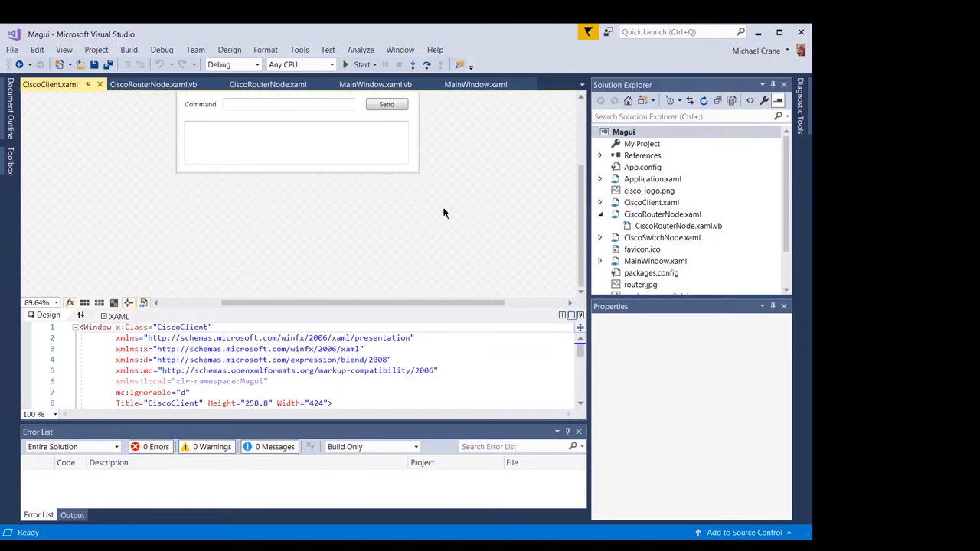
pyautogui.scroll(2, 444, 213)
# Put the CiscoClient XAML on top, glance at its code-behind, and return with markup above the preview
pyautogui.click(81, 315)
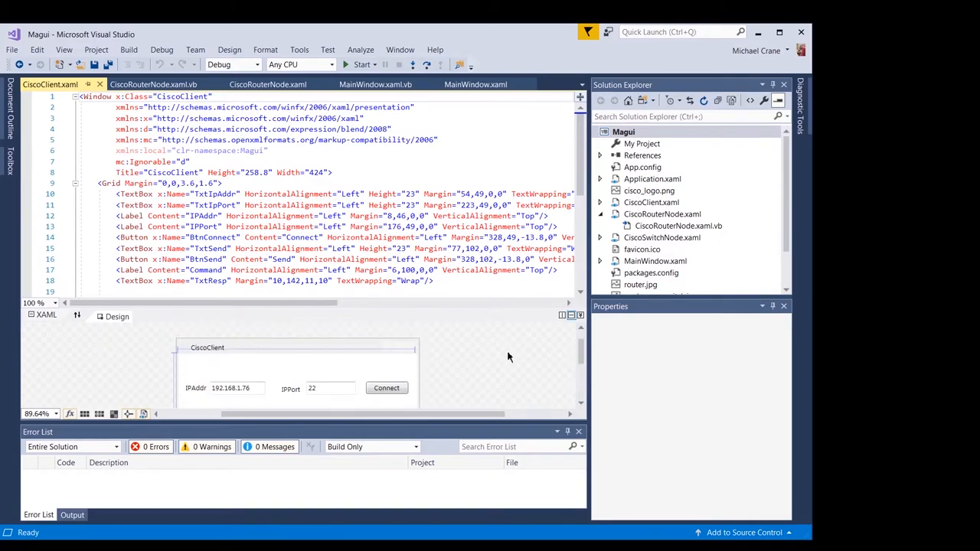
pyautogui.press('F7')
pyautogui.scroll(-3, 500, 254)
pyautogui.scroll(-3, 501, 254)
pyautogui.scroll(6, 501, 255)
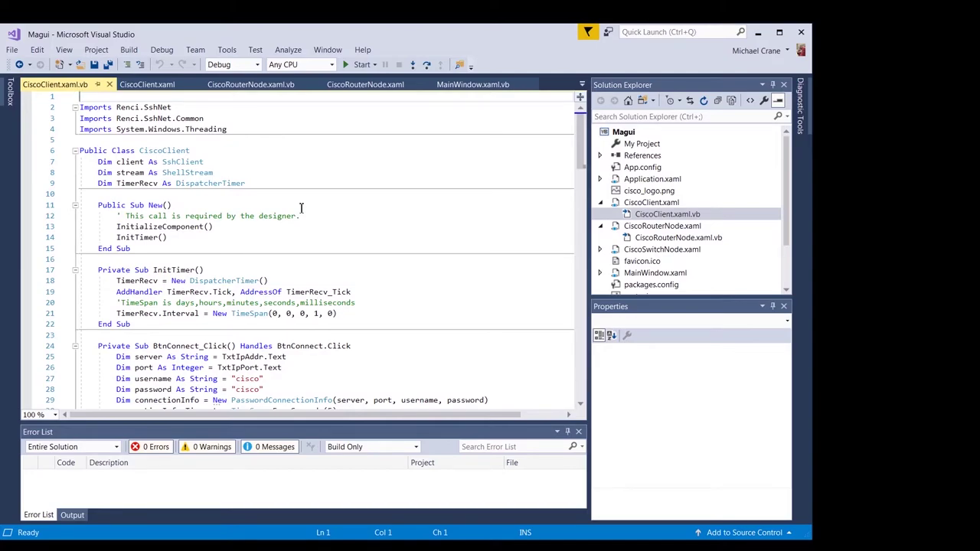
pyautogui.click(148, 84)
pyautogui.hotkey('shift', 'F7')
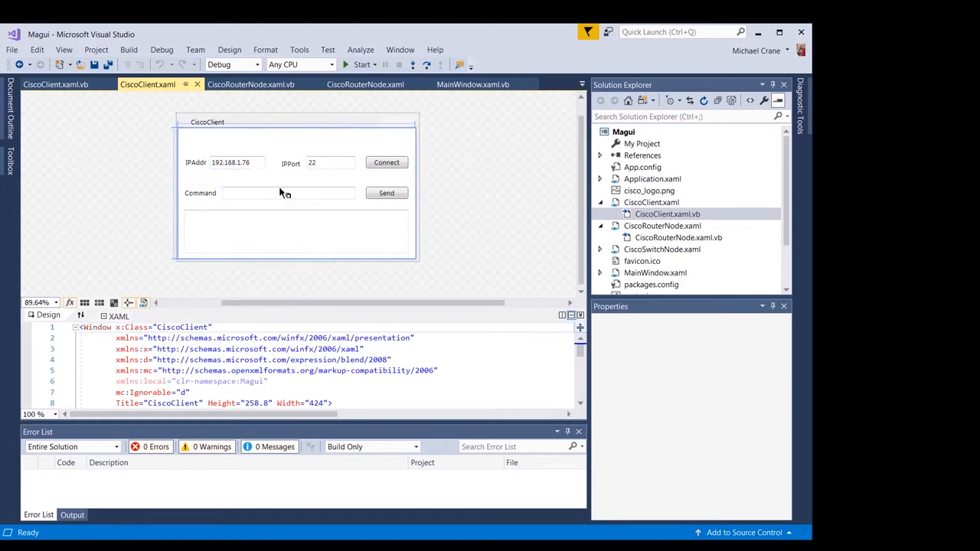
pyautogui.hotkey('shift', 'F7')
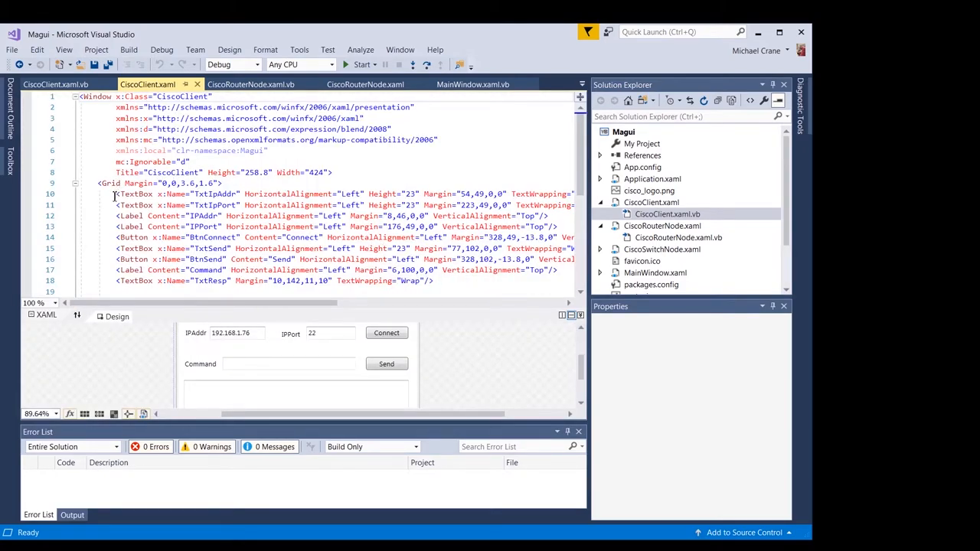
# Highlight the Grid's control definitions on lines 10-18 and inspect the Grid element
pyautogui.moveTo(115, 196); pyautogui.dragTo(287, 218)
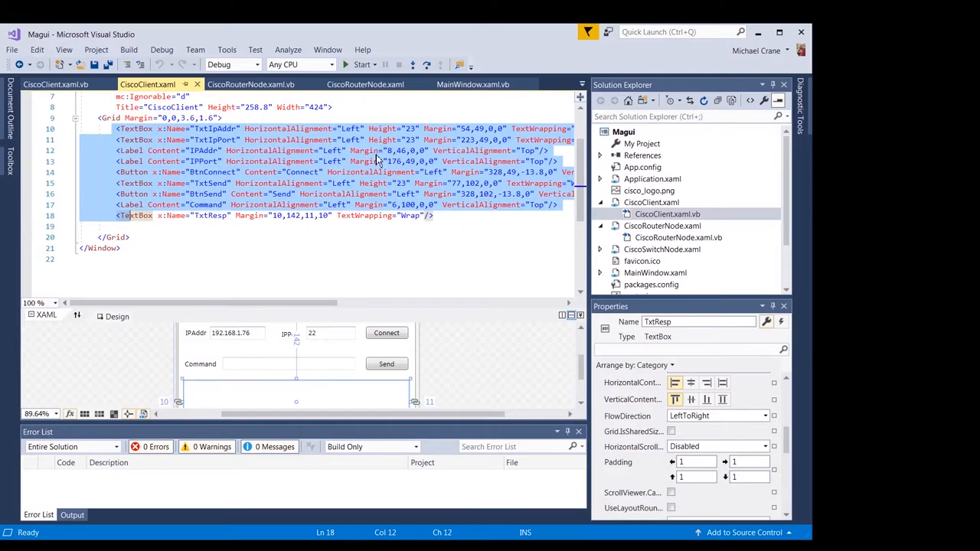
pyautogui.click(393, 253)
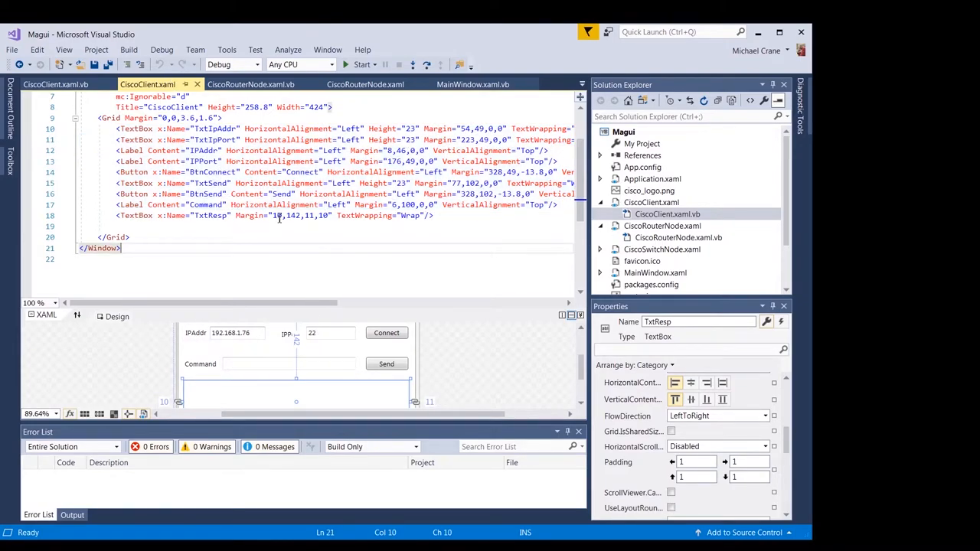
pyautogui.scroll(3, 294, 221)
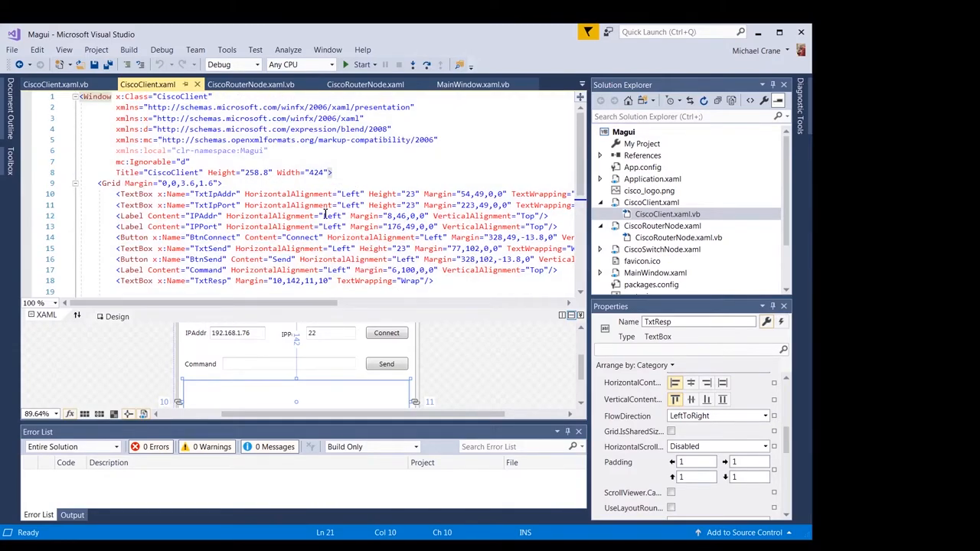
pyautogui.click(455, 349)
pyautogui.click(113, 184)
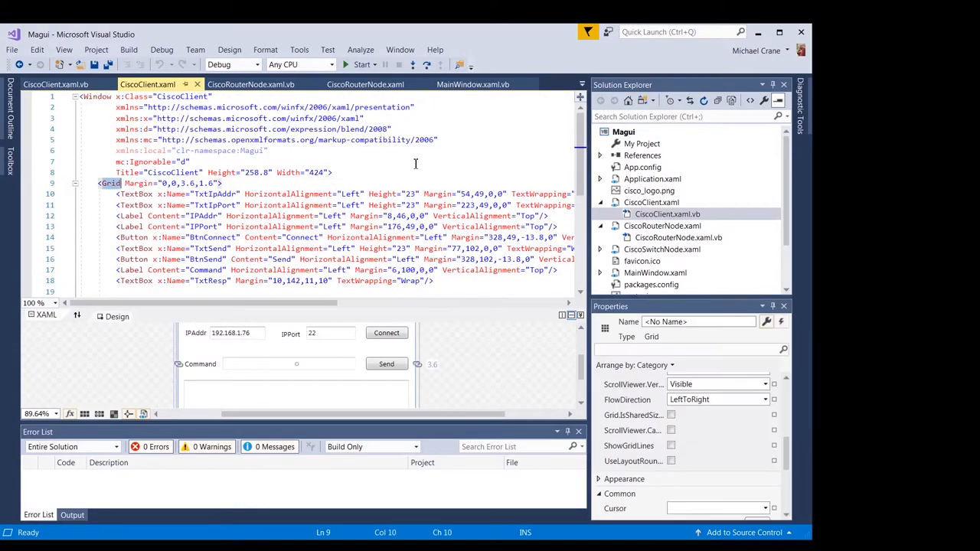
pyautogui.scroll(-3, 414, 164)
pyautogui.scroll(3, 413, 164)
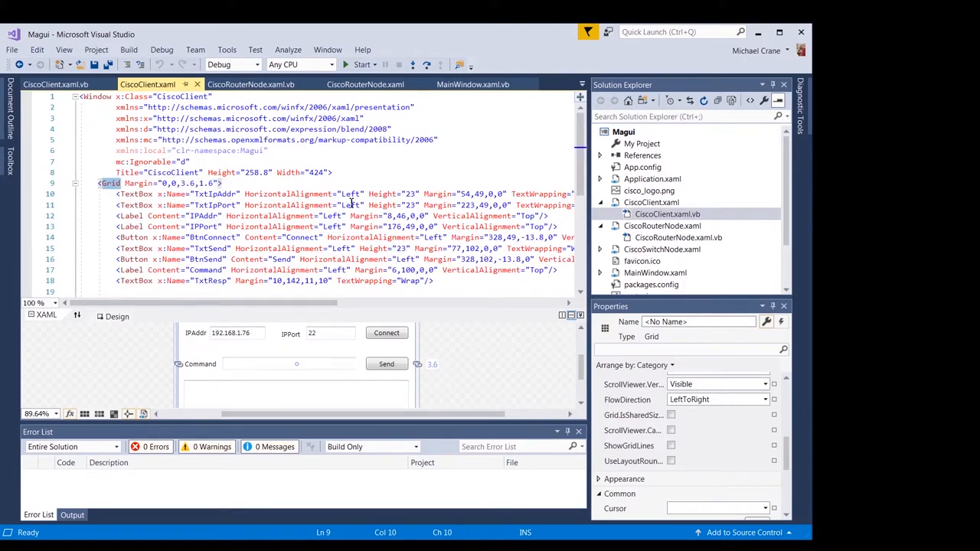
pyautogui.moveTo(442, 281); pyautogui.dragTo(100, 184)
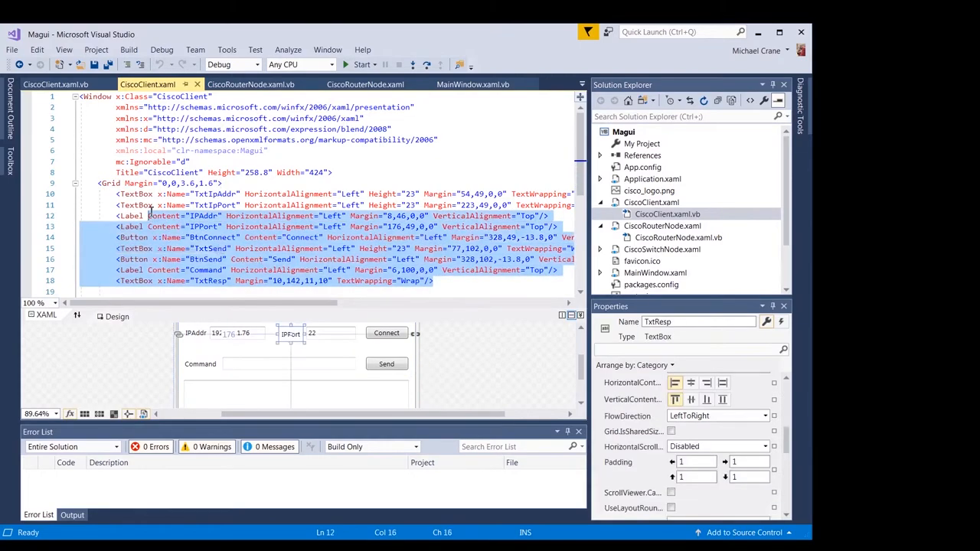
pyautogui.scroll(-3, 245, 185)
pyautogui.scroll(6, 246, 184)
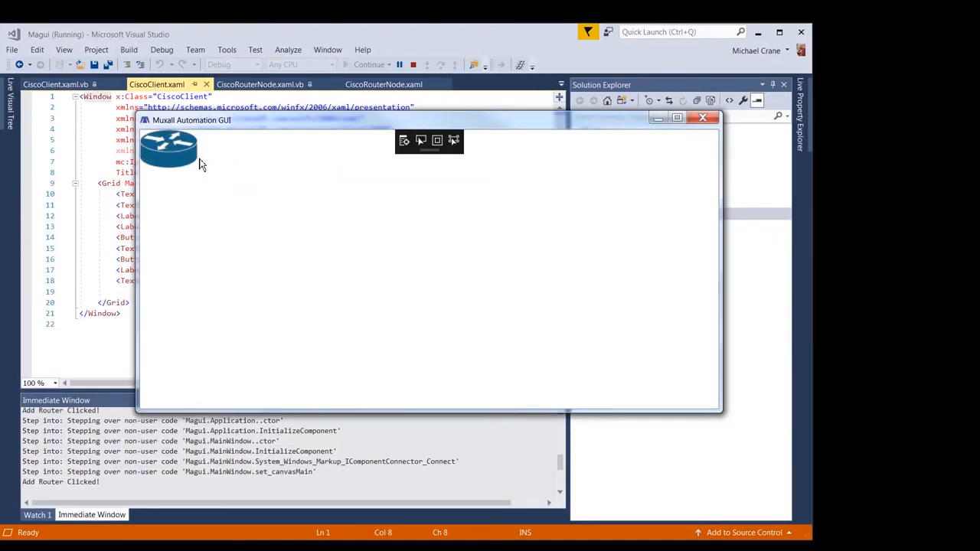
# Drag the router node to the canvas centre and choose SendCmd from its menu
pyautogui.moveTo(205, 157); pyautogui.dragTo(360, 257)
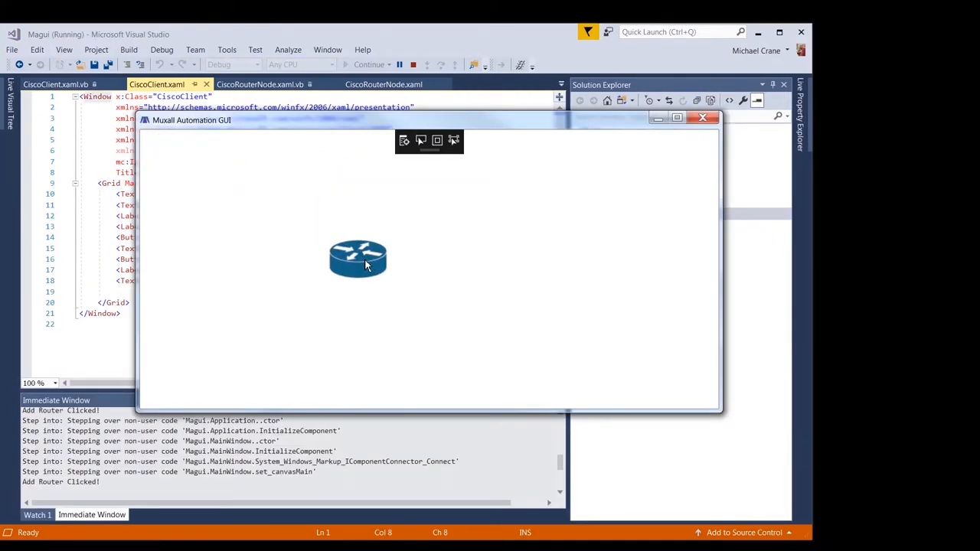
pyautogui.rightClick(365, 259)
pyautogui.click(406, 270)
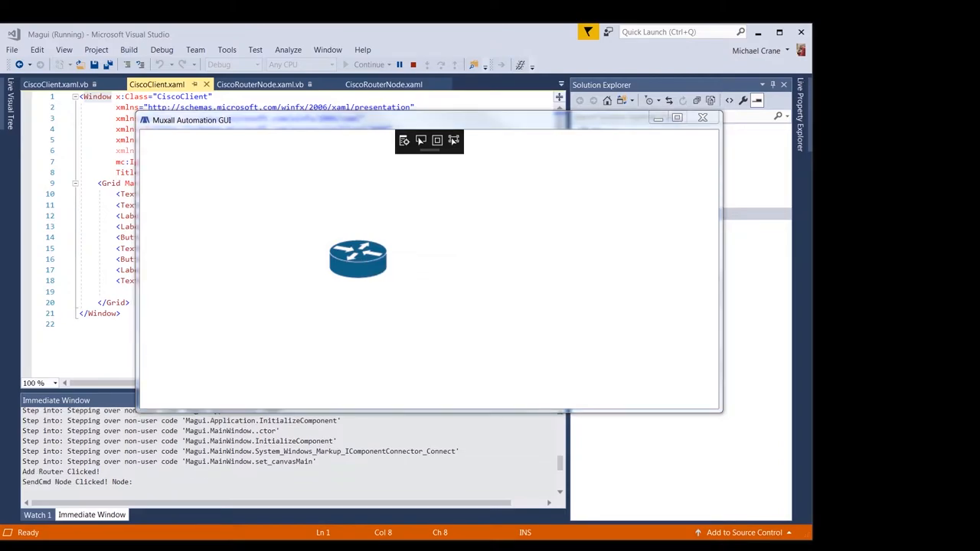
# Move the opened CiscoClient window around, ending near the top of the screen
pyautogui.moveTo(490, 178)
pyautogui.mouseDown()
pyautogui.moveTo(547, 172)
pyautogui.moveTo(589, 152)
pyautogui.moveTo(576, 351)
pyautogui.moveTo(402, 318)
pyautogui.mouseUp()
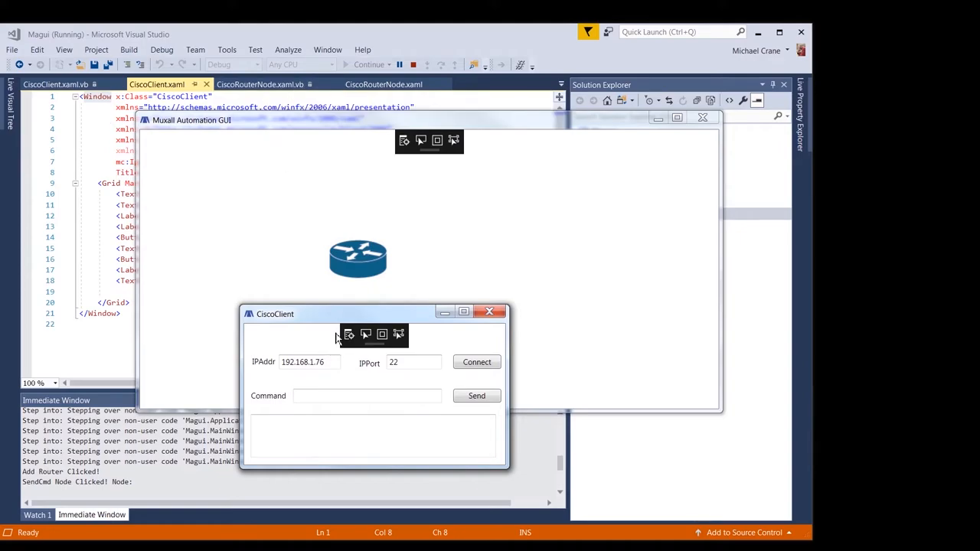
pyautogui.moveTo(339, 320)
pyautogui.mouseDown()
pyautogui.moveTo(343, 161)
pyautogui.moveTo(456, 252)
pyautogui.moveTo(381, 115)
pyautogui.moveTo(130, 81)
pyautogui.mouseUp()
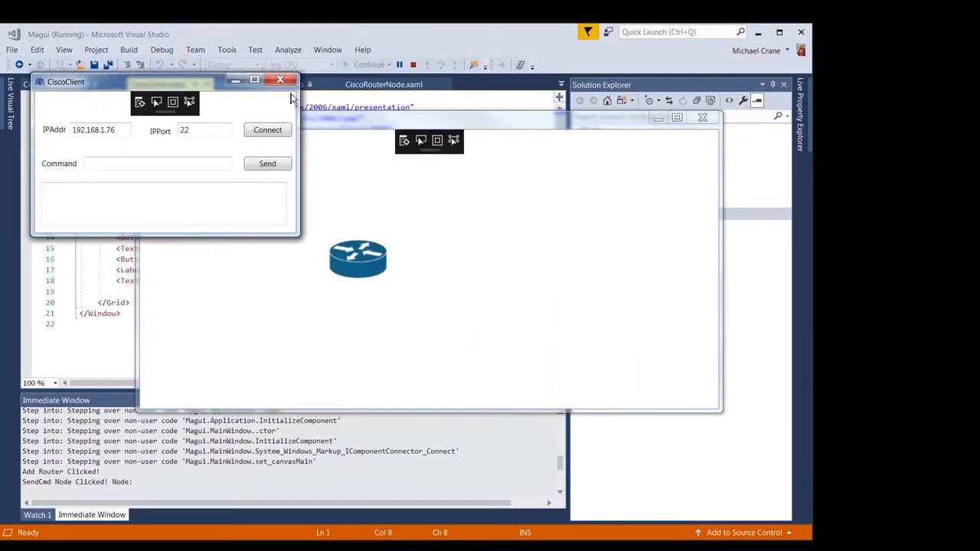
# Stop the running app and look over CiscoClient.xaml and XenaClient.xaml in Solution Explorer
pyautogui.click(288, 82)
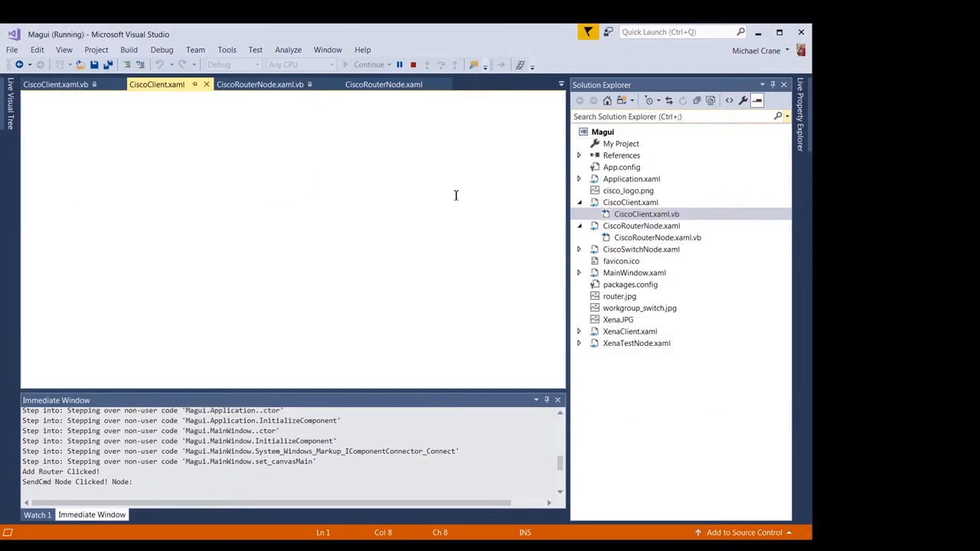
pyautogui.click(651, 202)
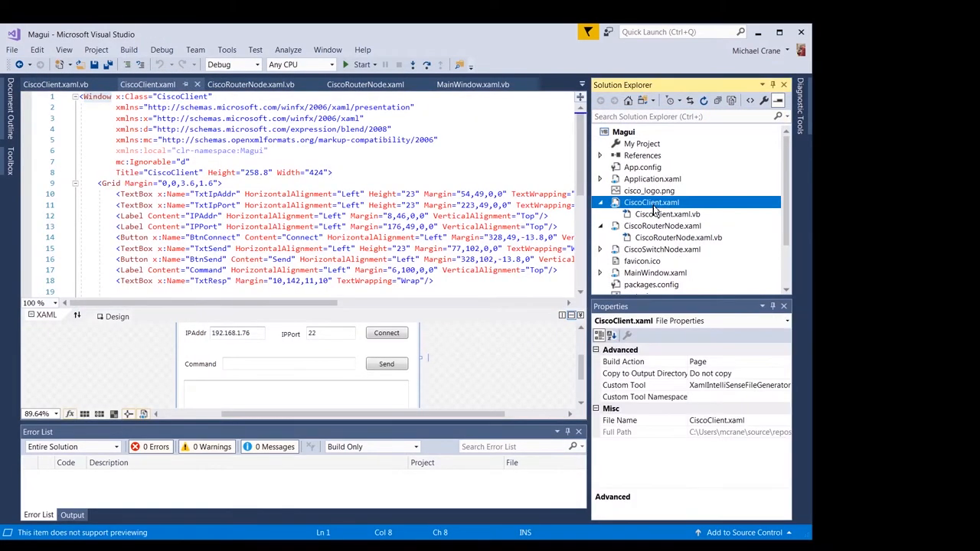
pyautogui.scroll(-2, 643, 253)
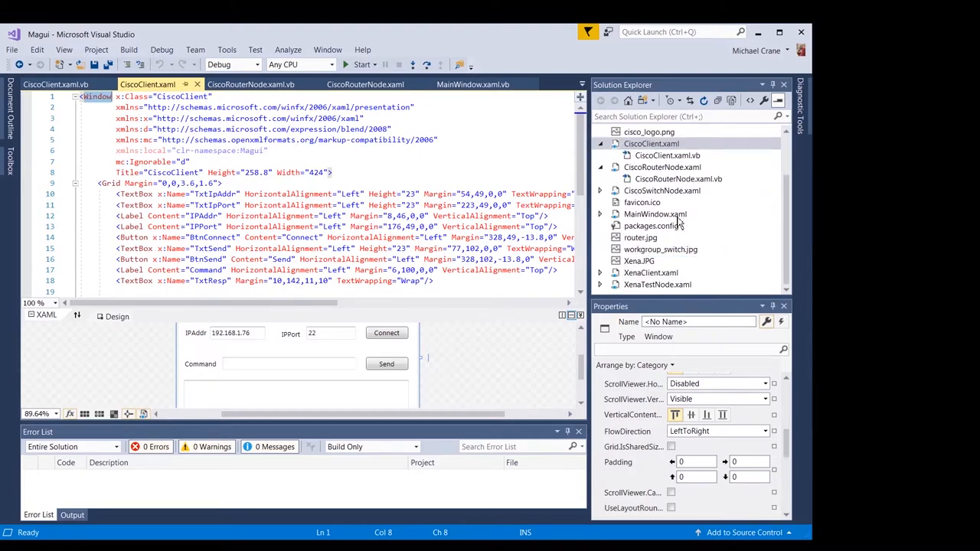
pyautogui.click(636, 274)
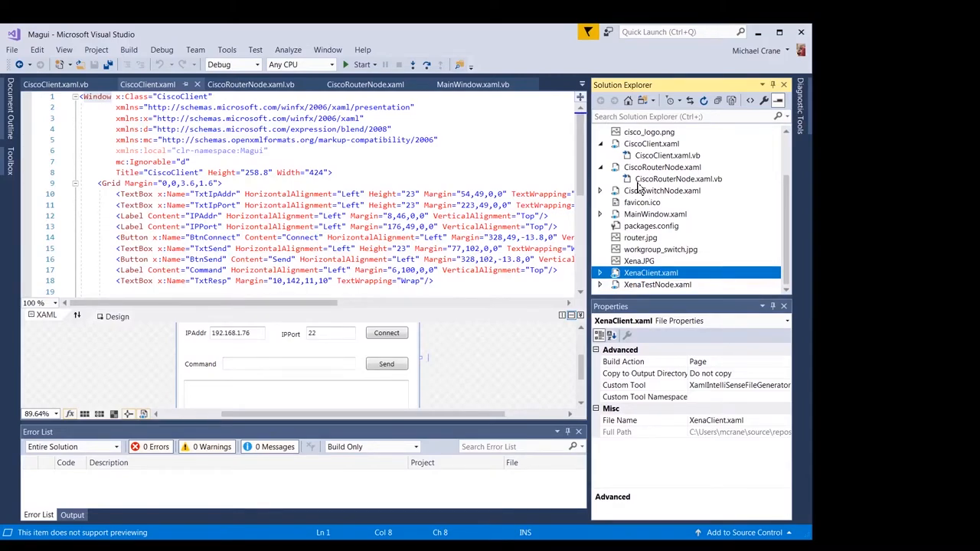
pyautogui.click(647, 145)
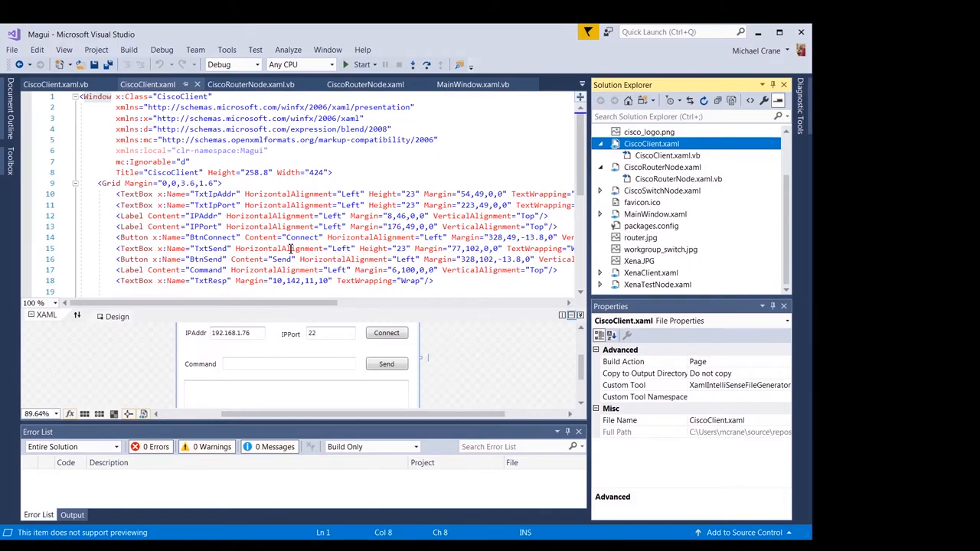
# Select the CiscoClient Grid block and bring up its CiscoClient.xaml.vb code-behind
pyautogui.moveTo(440, 280); pyautogui.dragTo(98, 184)
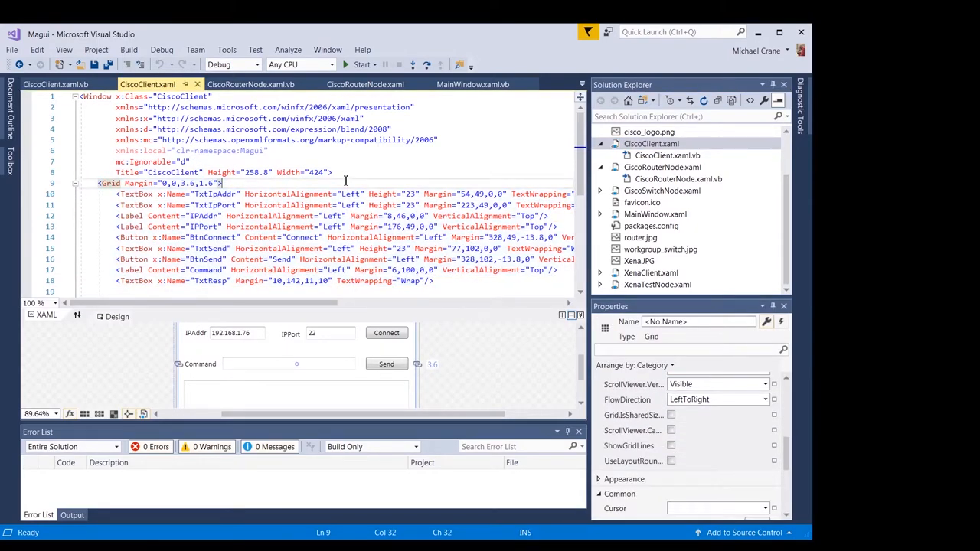
pyautogui.click(55, 84)
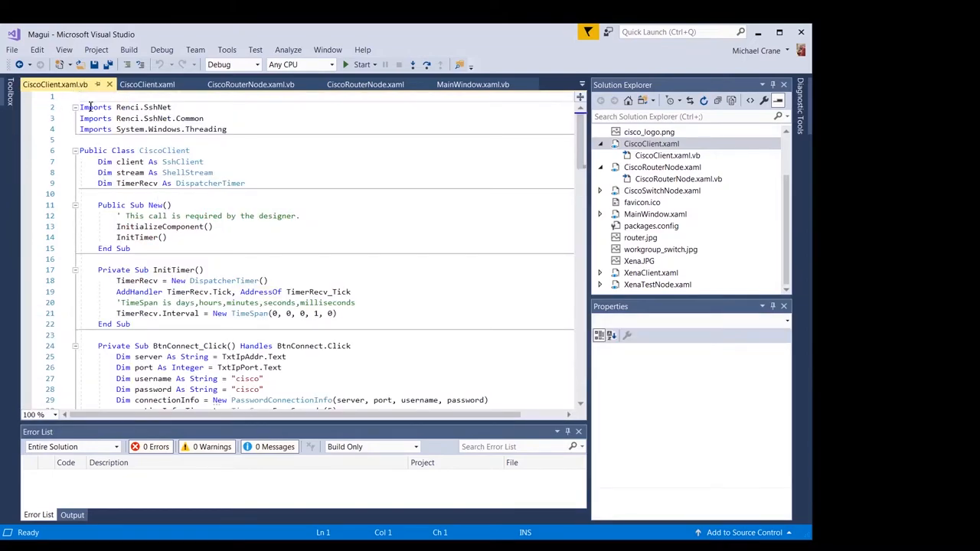
# Scroll through CiscoClient's Connect method, then return to MainWindow.xaml.vb
pyautogui.click(435, 217)
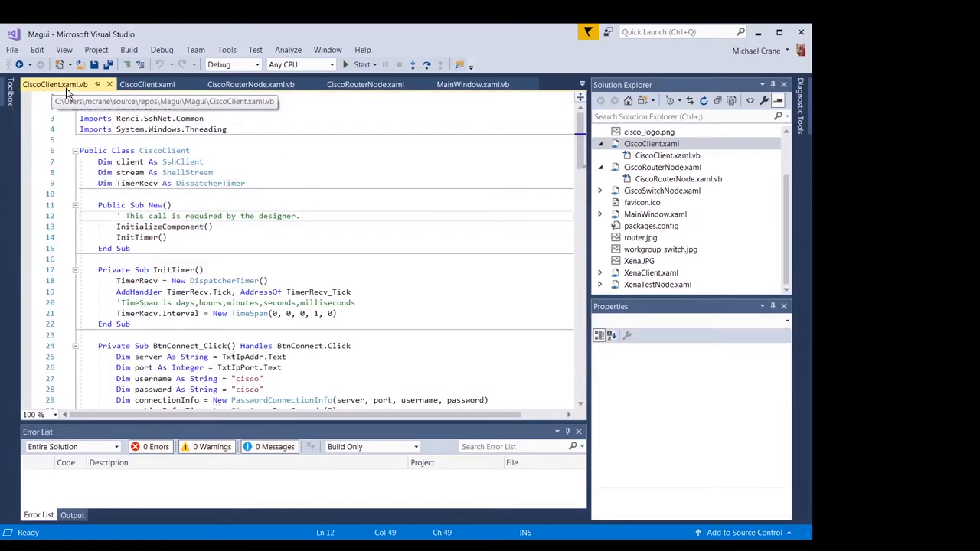
pyautogui.scroll(-4, 419, 281)
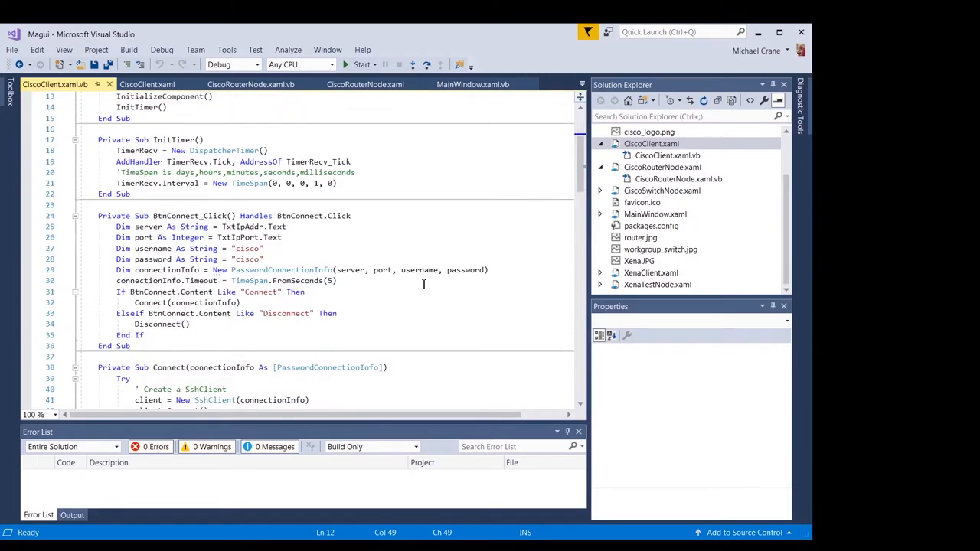
pyautogui.scroll(-3, 419, 281)
pyautogui.scroll(2, 317, 183)
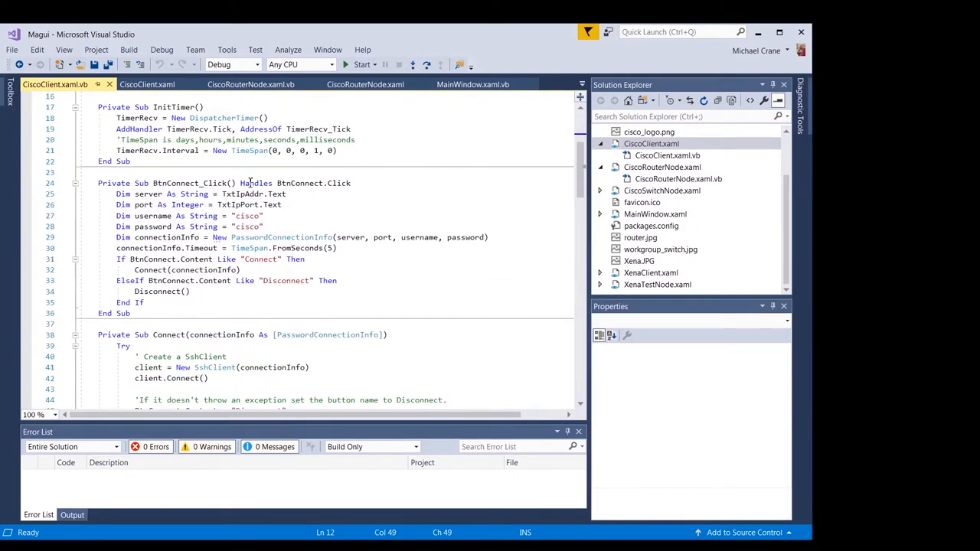
pyautogui.click(462, 284)
pyautogui.scroll(-5, 460, 297)
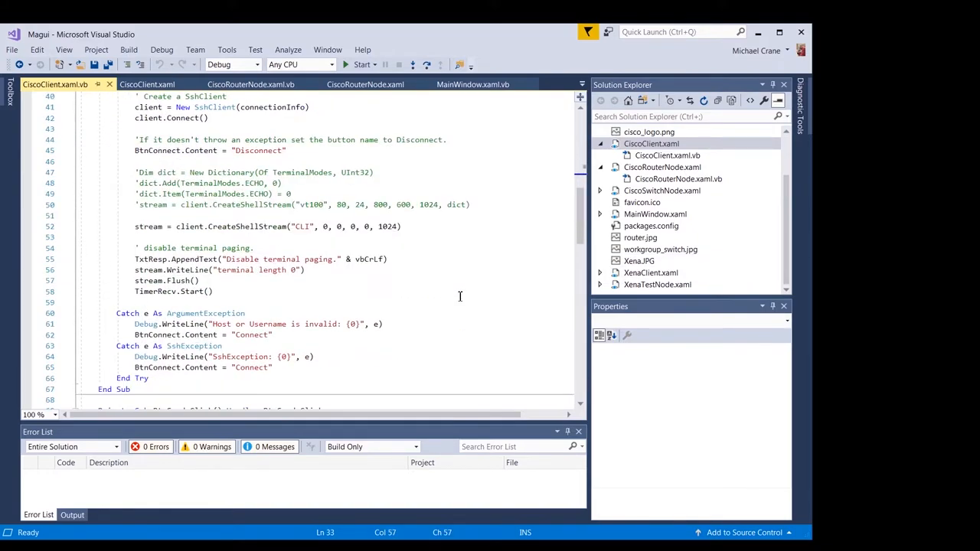
pyautogui.scroll(12, 461, 296)
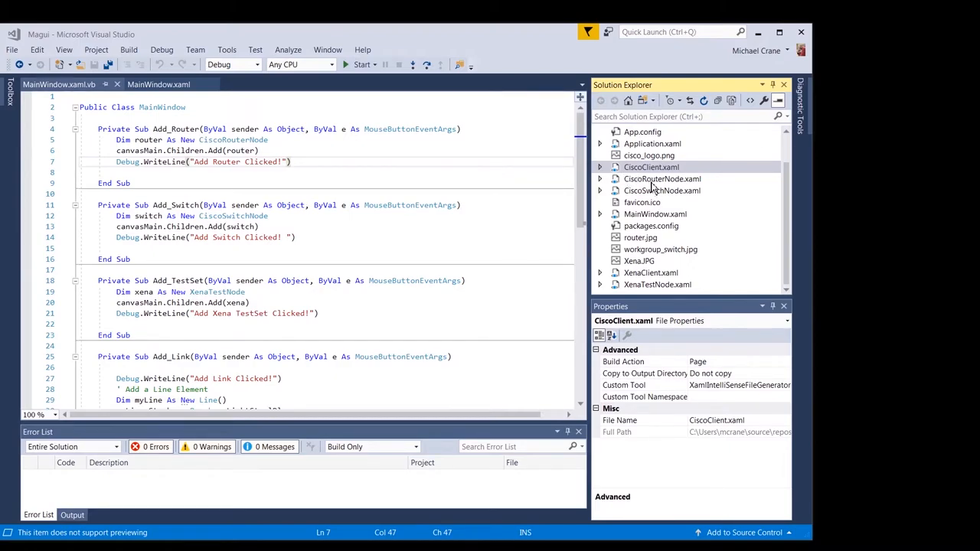
# Inspect the router and switch node files, then start Add New Item on the Magui project
pyautogui.click(656, 180)
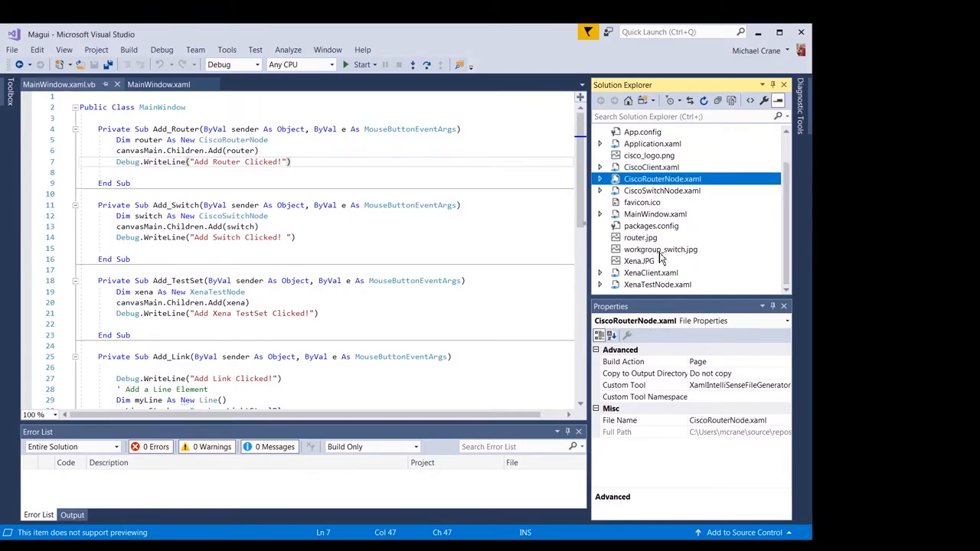
pyautogui.click(652, 190)
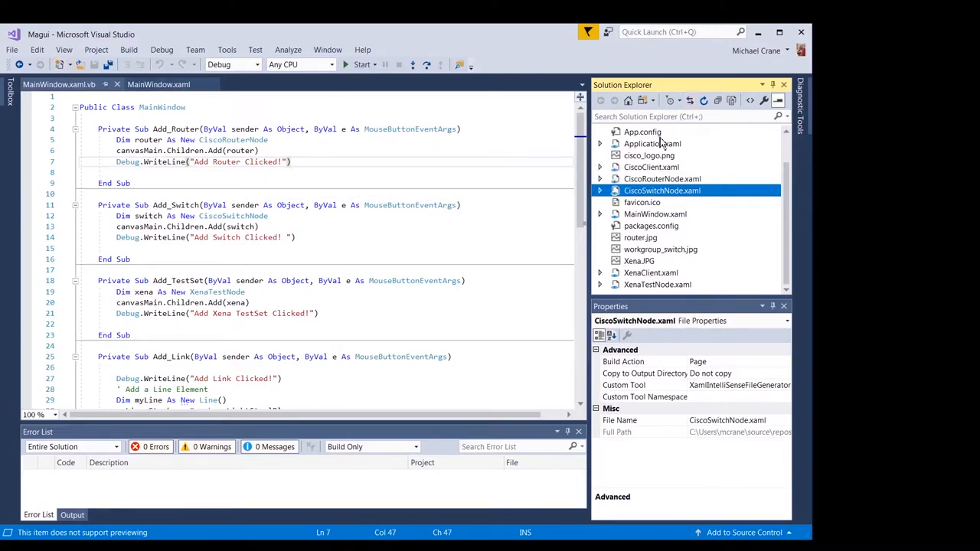
pyautogui.scroll(3, 789, 153)
pyautogui.click(624, 133)
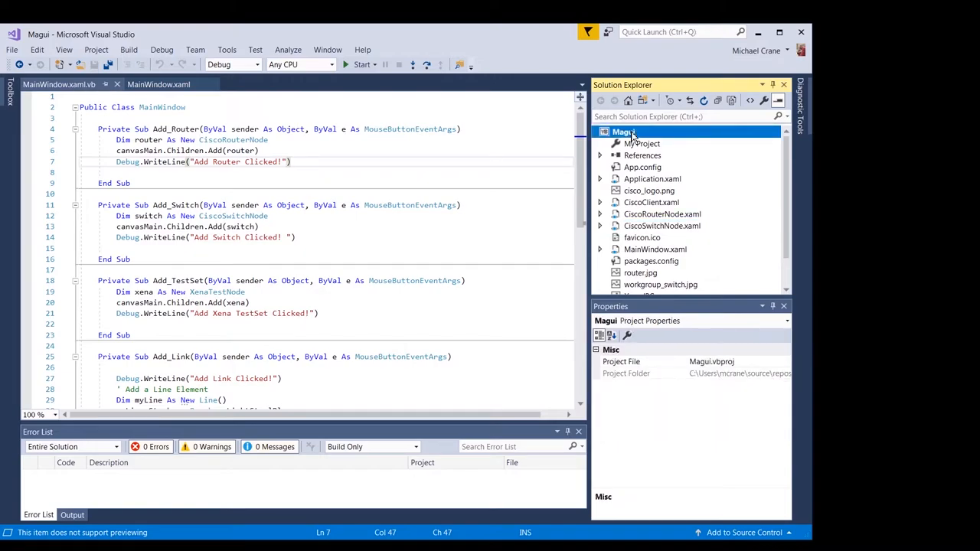
pyautogui.rightClick(633, 136)
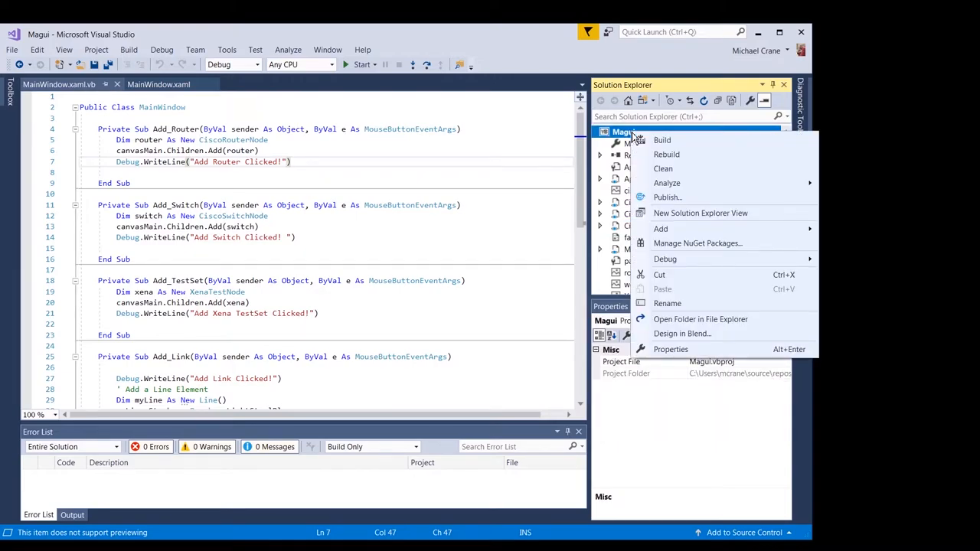
pyautogui.moveTo(661, 229)
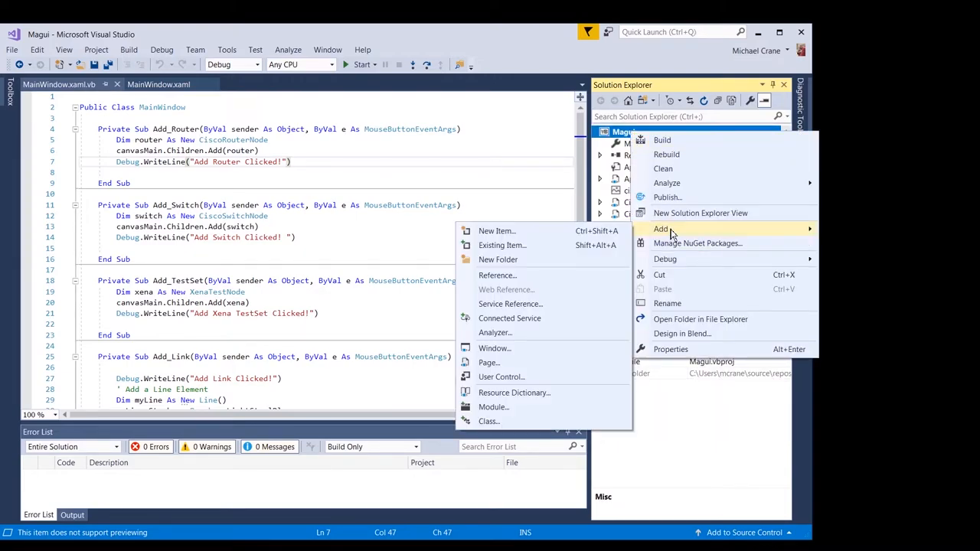
pyautogui.click(495, 232)
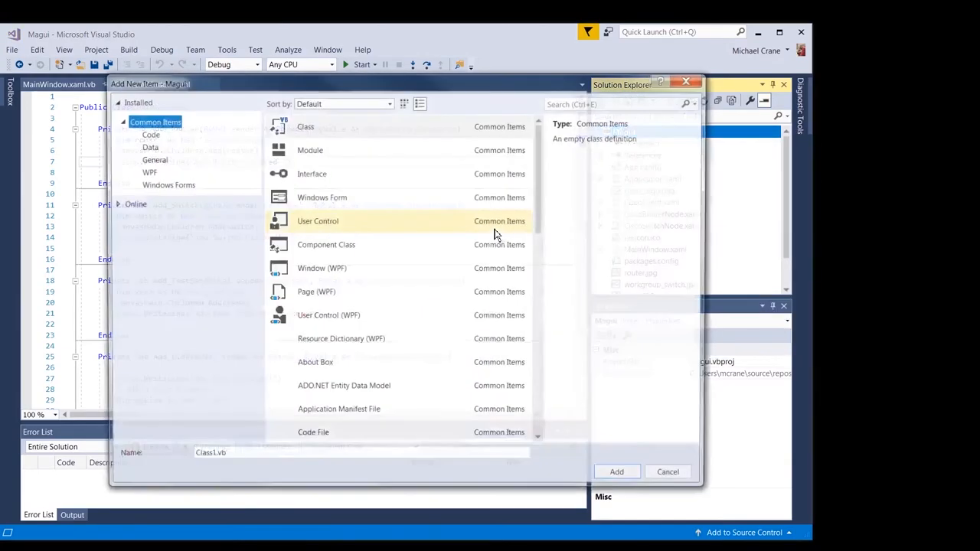
# Browse to the WPF User Control template and cancel without adding it
pyautogui.click(145, 171)
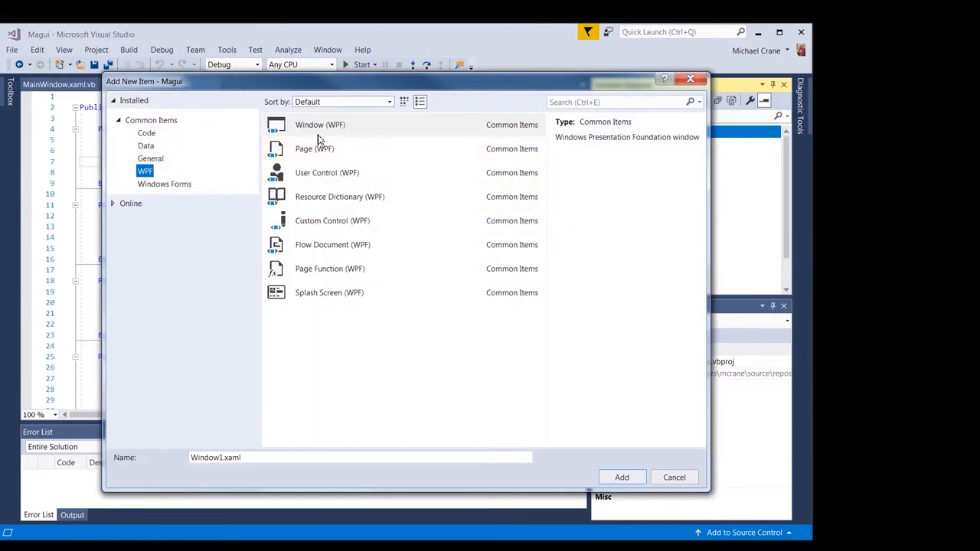
pyautogui.click(327, 173)
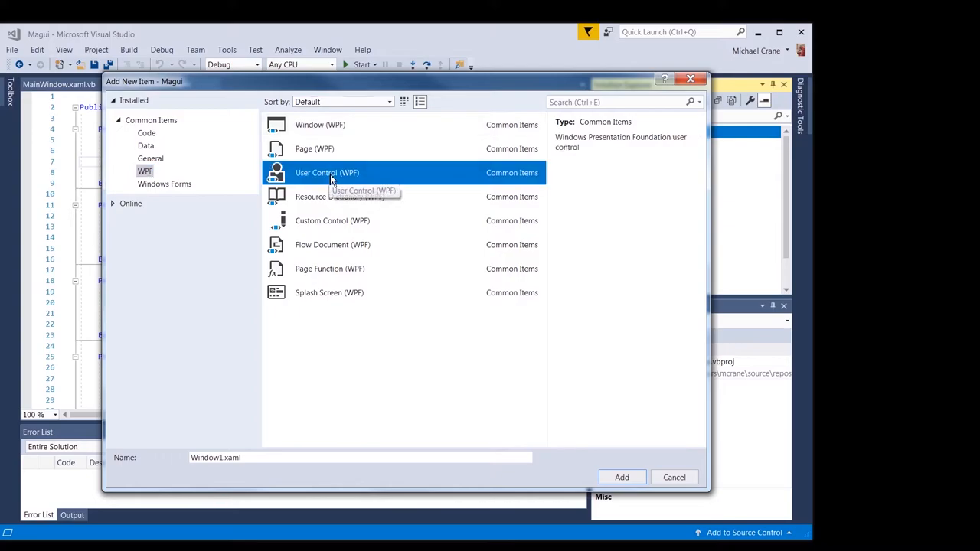
pyautogui.click(260, 458)
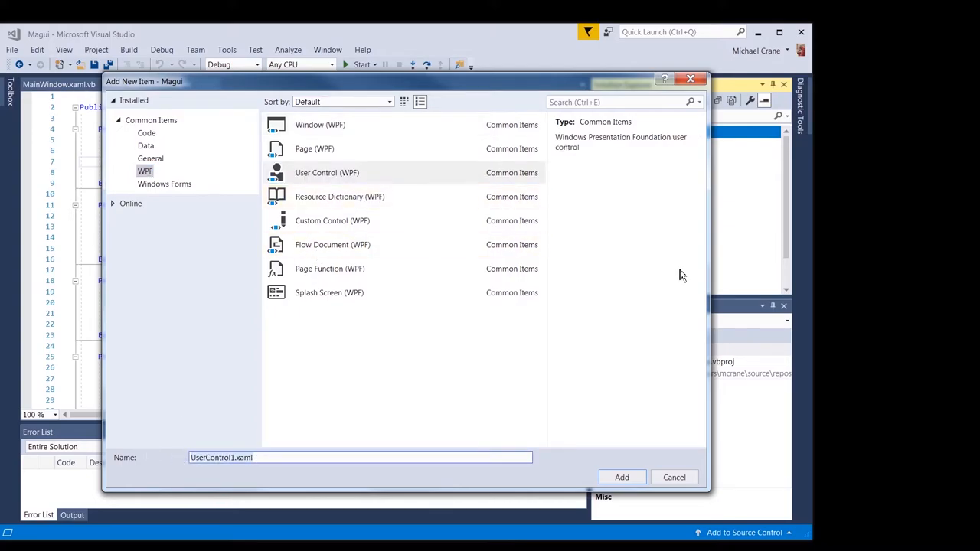
pyautogui.click(674, 475)
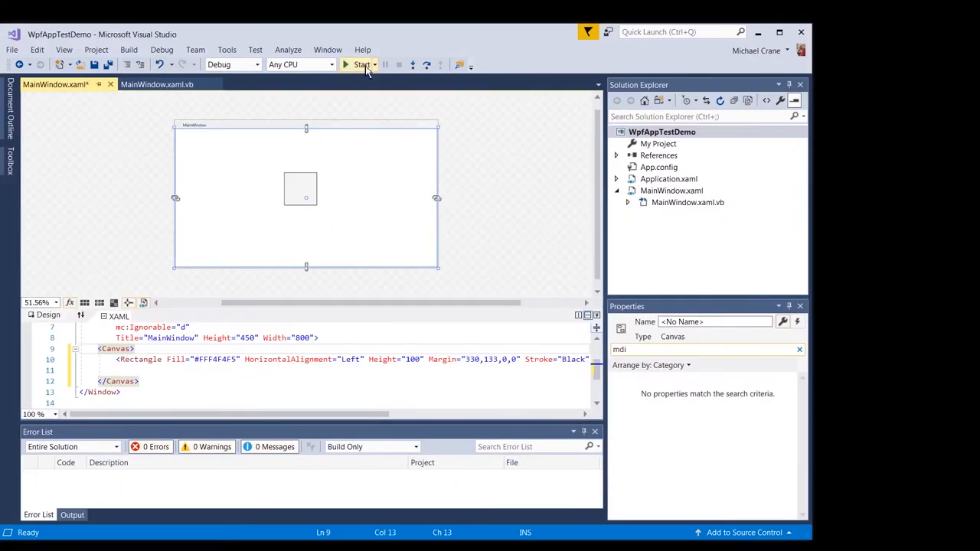
# Add a new User Control (WPF), UserControl1.xaml, to the WpfAppTestDemo project
pyautogui.rightClick(678, 133)
pyautogui.moveTo(706, 230)
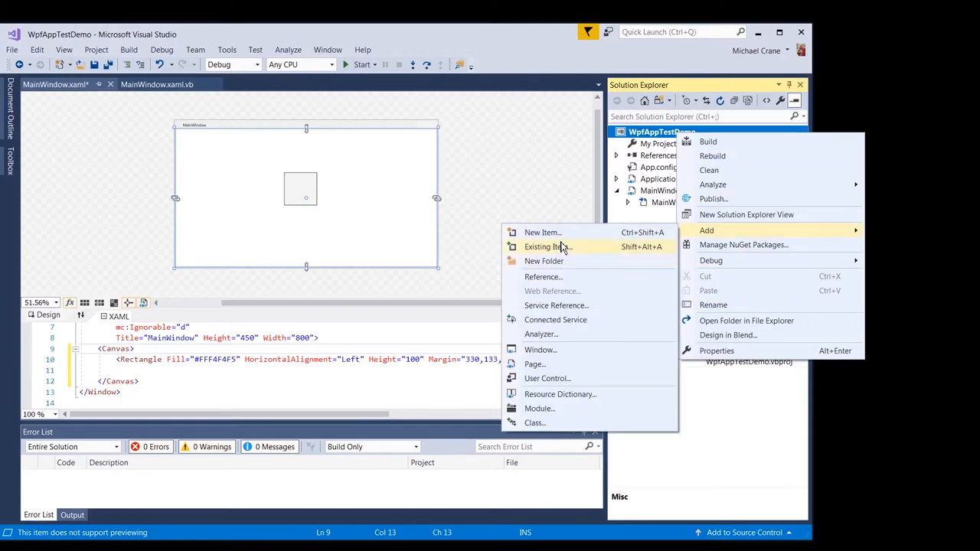
pyautogui.click(563, 233)
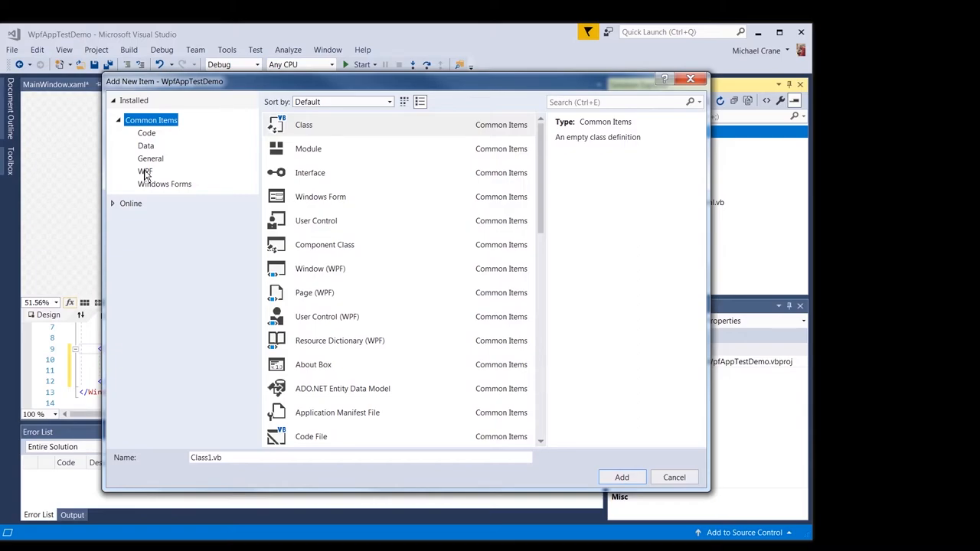
pyautogui.click(146, 171)
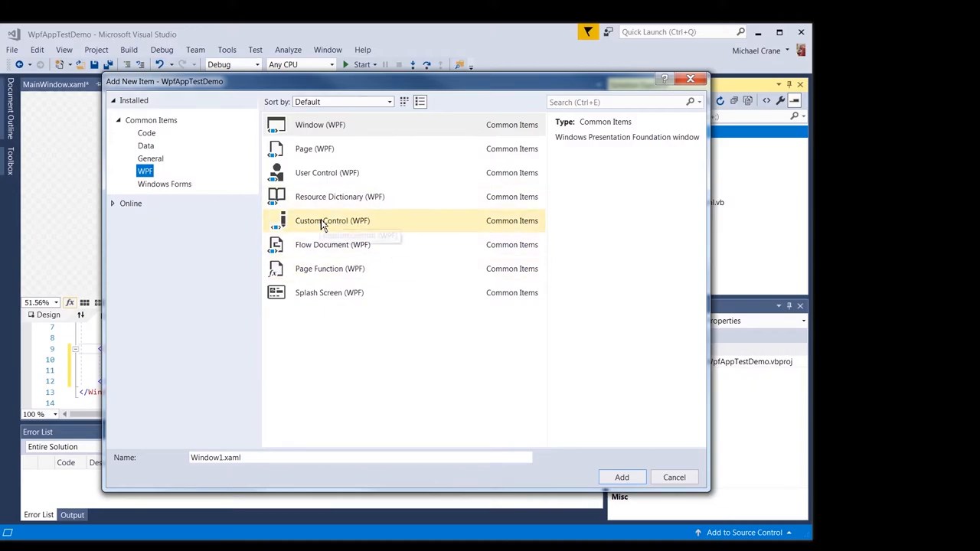
pyautogui.click(322, 173)
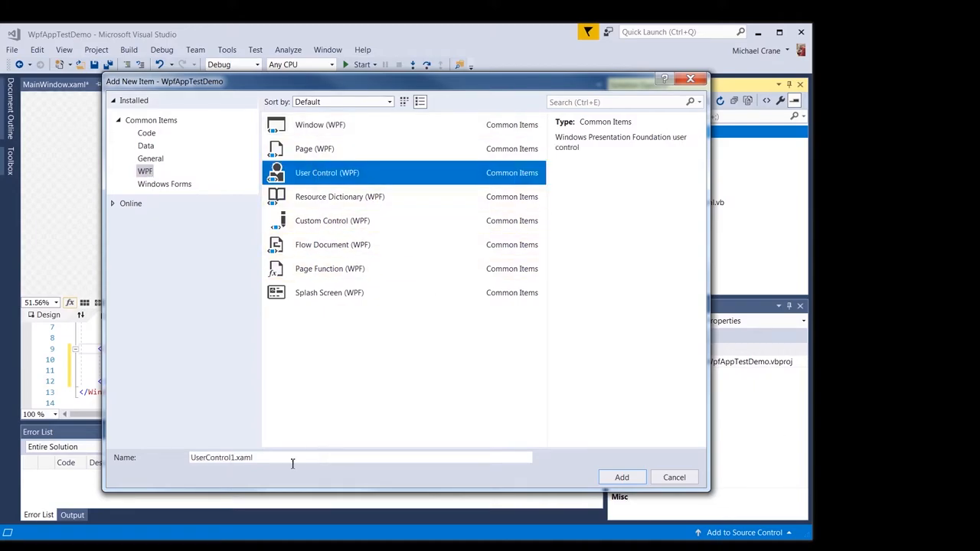
pyautogui.click(622, 477)
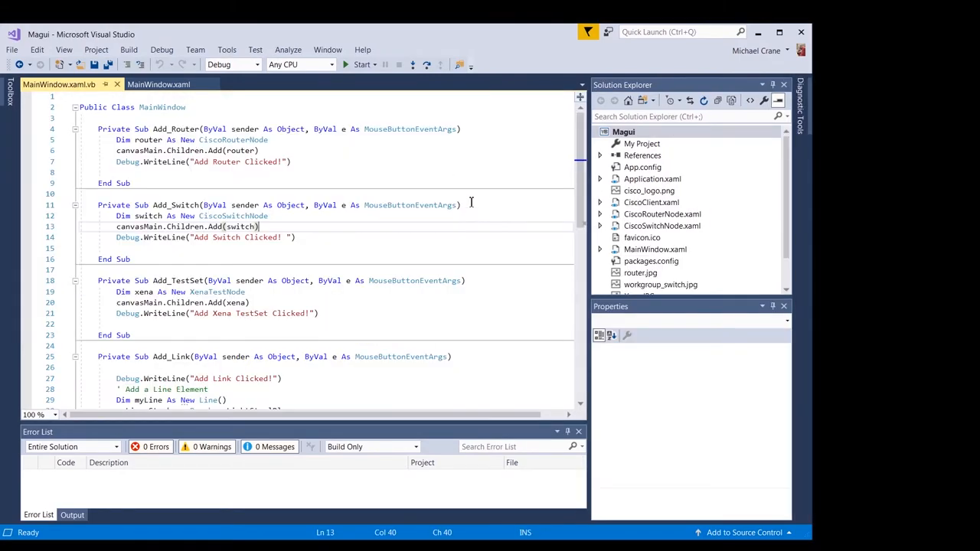
# Review CiscoRouterNode.xaml's SendCmd_Node context menu handler, then bring up CiscoClient.xaml
pyautogui.click(643, 216)
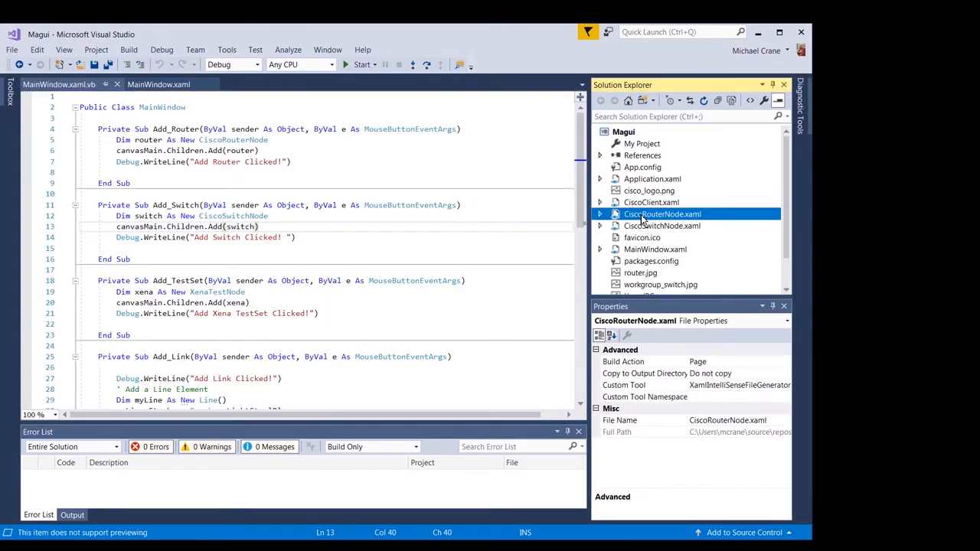
pyautogui.doubleClick(644, 216)
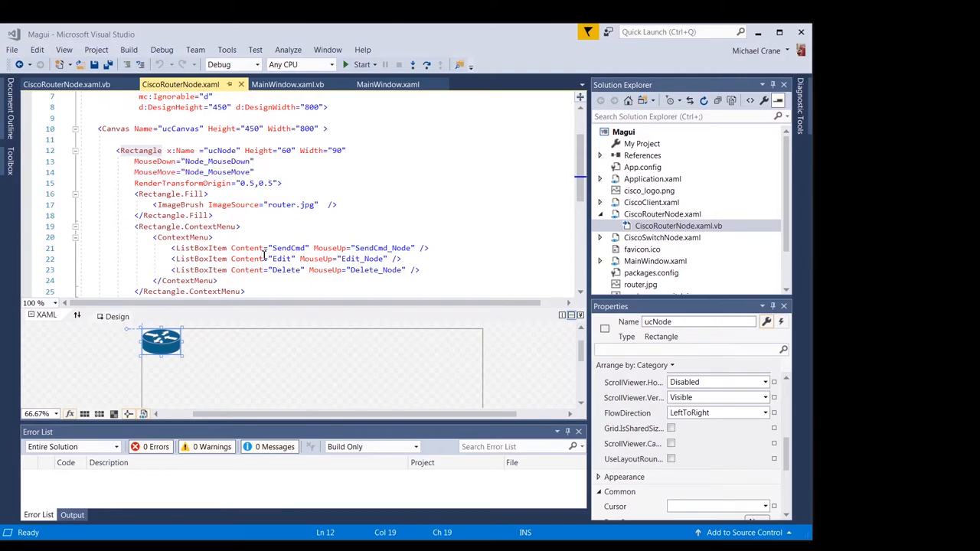
pyautogui.doubleClick(381, 247)
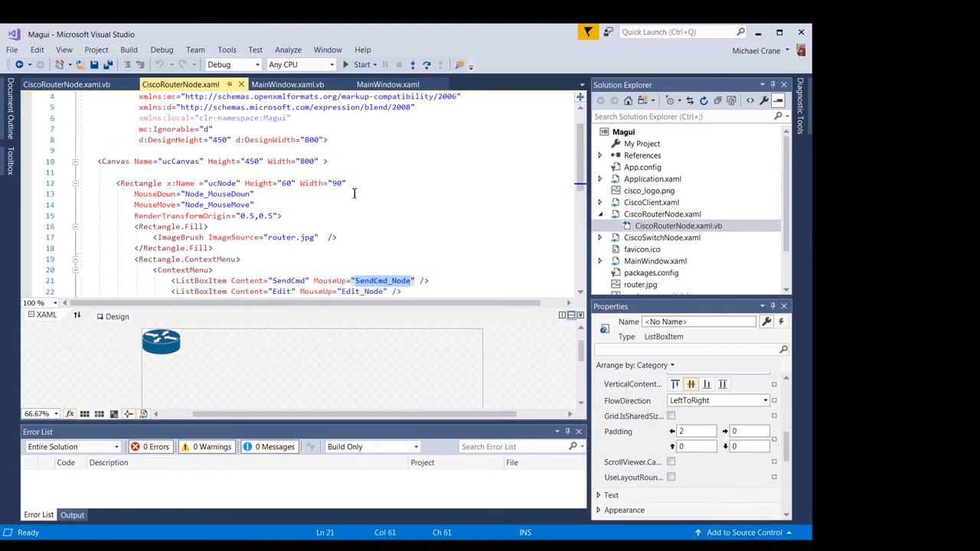
pyautogui.click(355, 194)
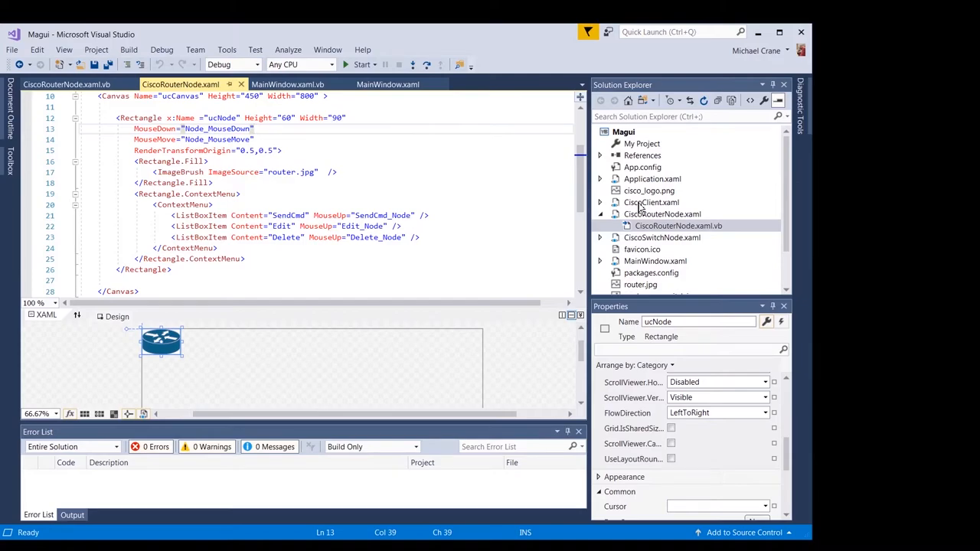
pyautogui.doubleClick(640, 203)
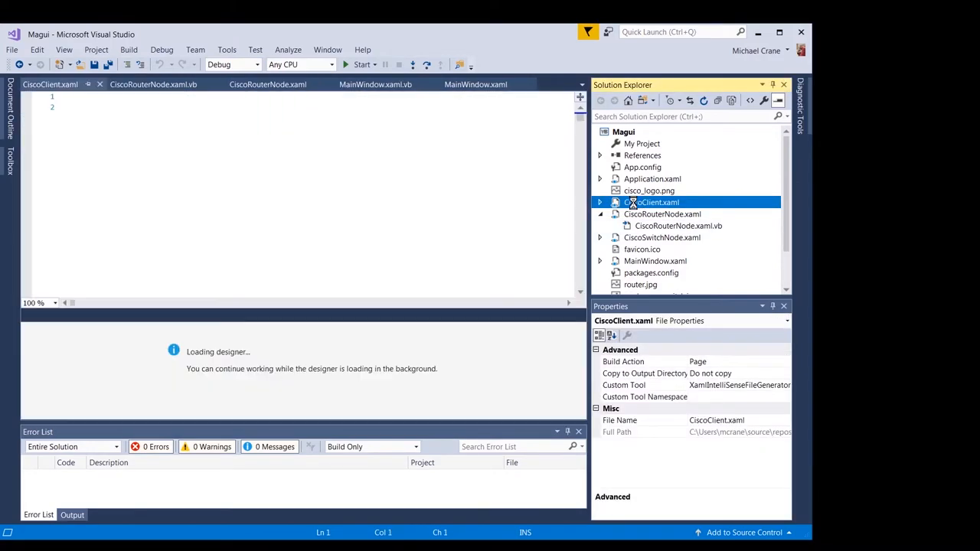
pyautogui.click(154, 84)
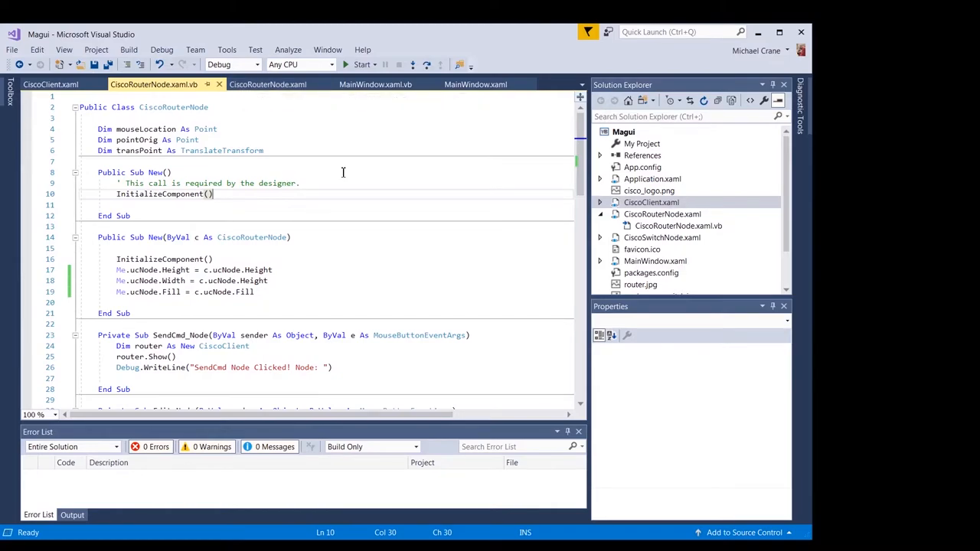
pyautogui.click(411, 270)
pyautogui.scroll(-4, 411, 295)
pyautogui.scroll(-3, 411, 295)
pyautogui.scroll(-2, 411, 294)
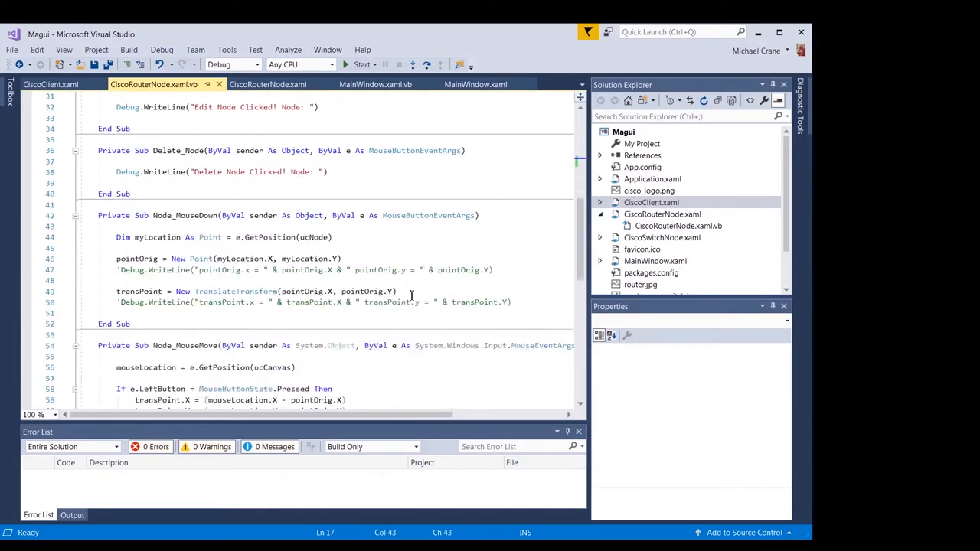
pyautogui.scroll(-2, 411, 295)
pyautogui.scroll(-2, 413, 295)
pyautogui.scroll(-2, 414, 296)
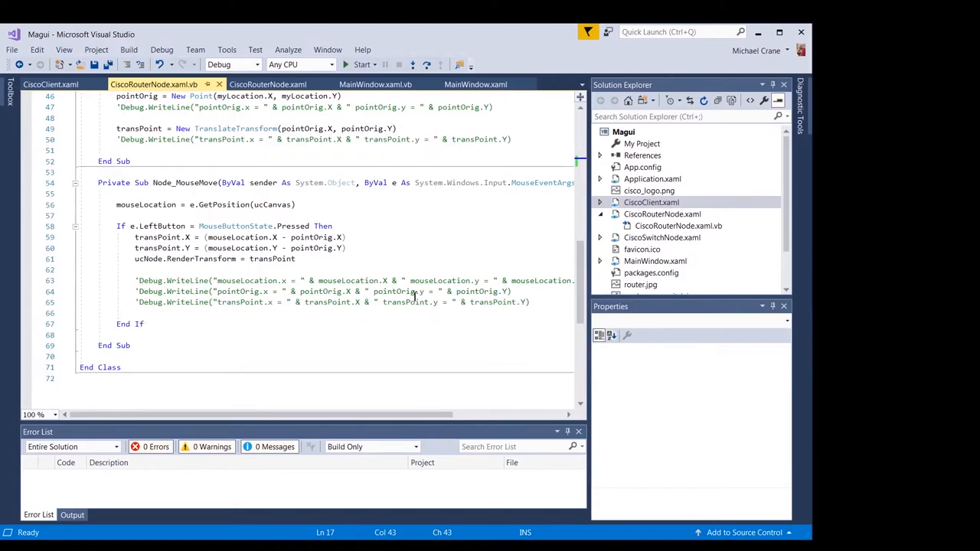
pyautogui.scroll(1, 413, 295)
pyautogui.scroll(1, 414, 295)
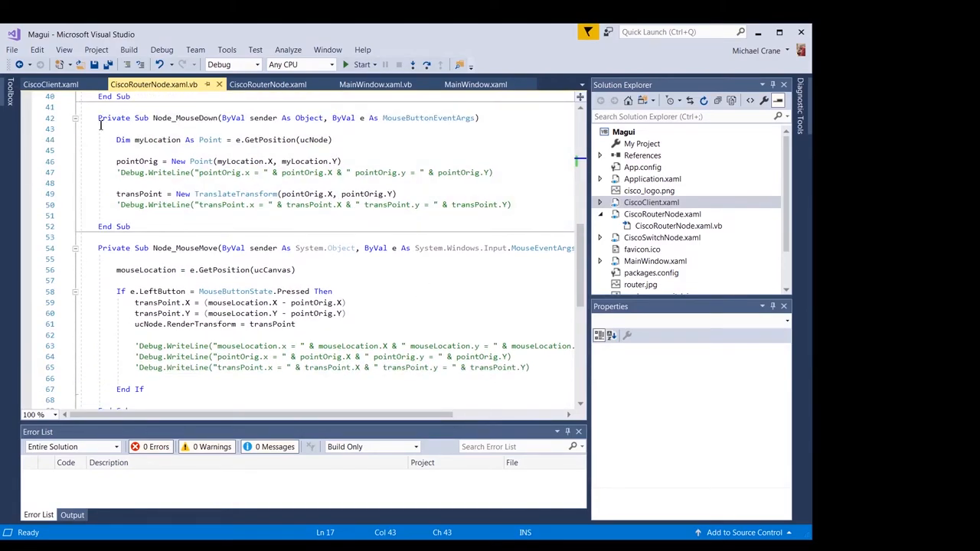
pyautogui.scroll(1, 329, 278)
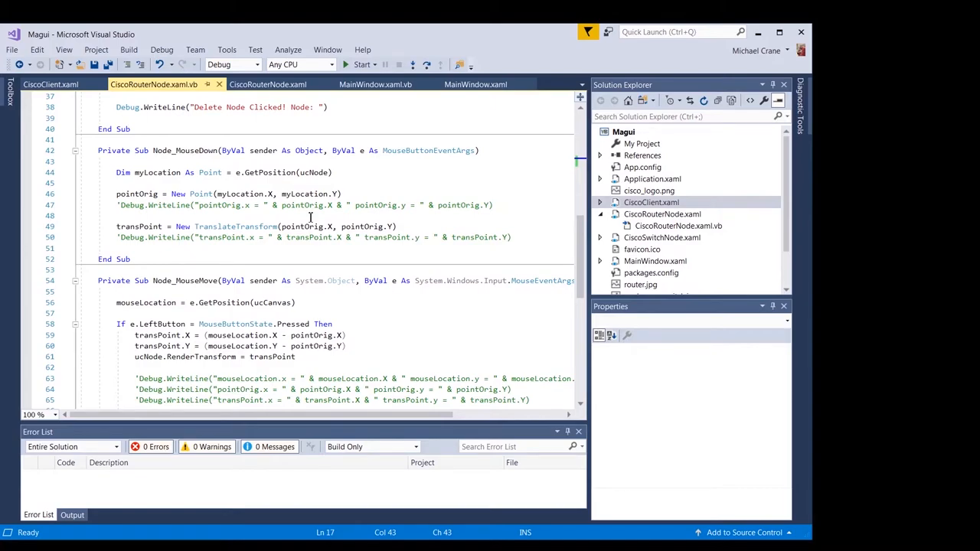
pyautogui.click(377, 335)
pyautogui.scroll(-2, 377, 334)
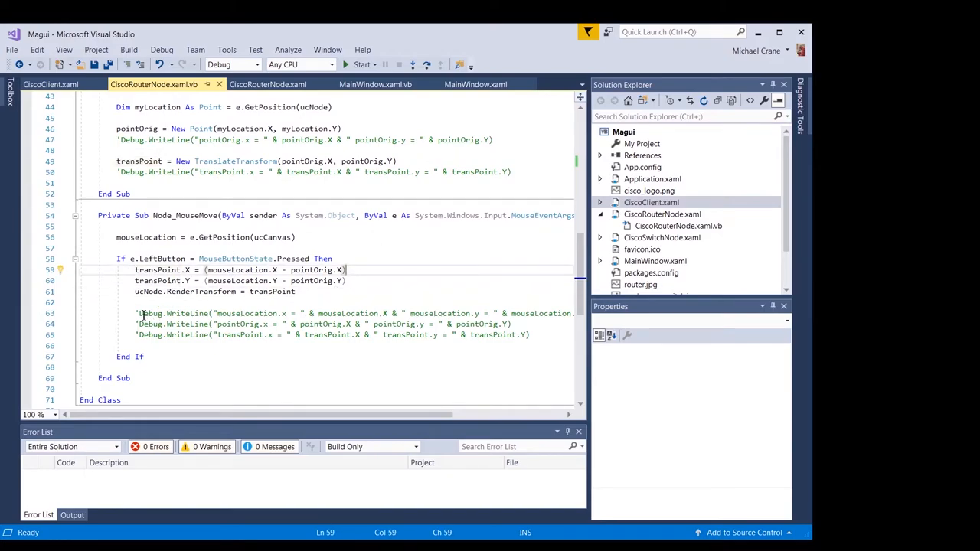
# Trace transPoint and pointOrig through the router node's Node_MouseMove translate-transform logic
pyautogui.click(331, 247)
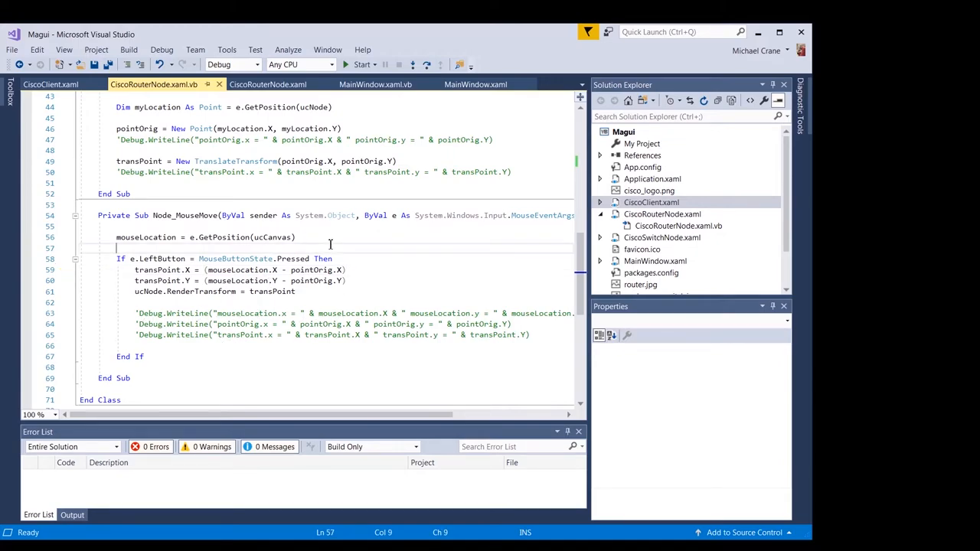
pyautogui.scroll(2, 330, 246)
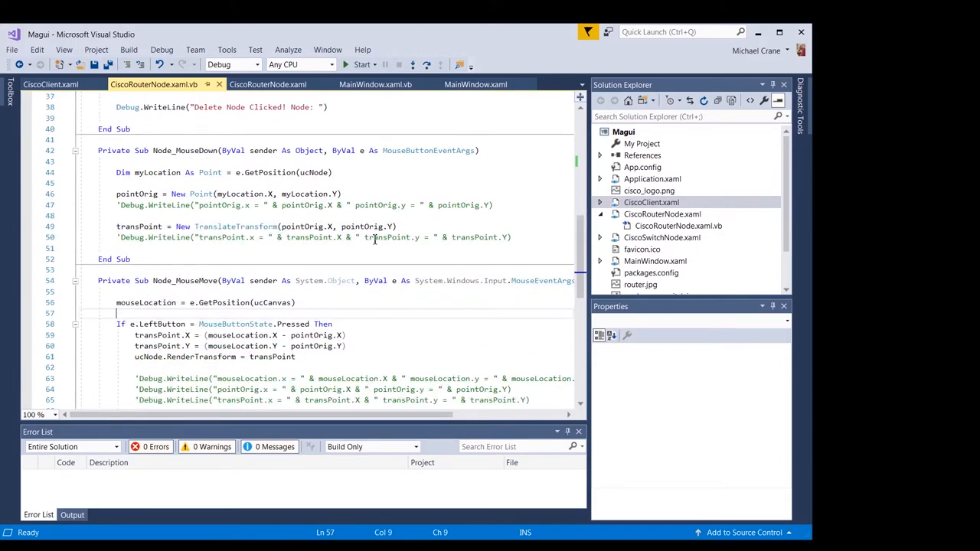
pyautogui.scroll(-1, 375, 240)
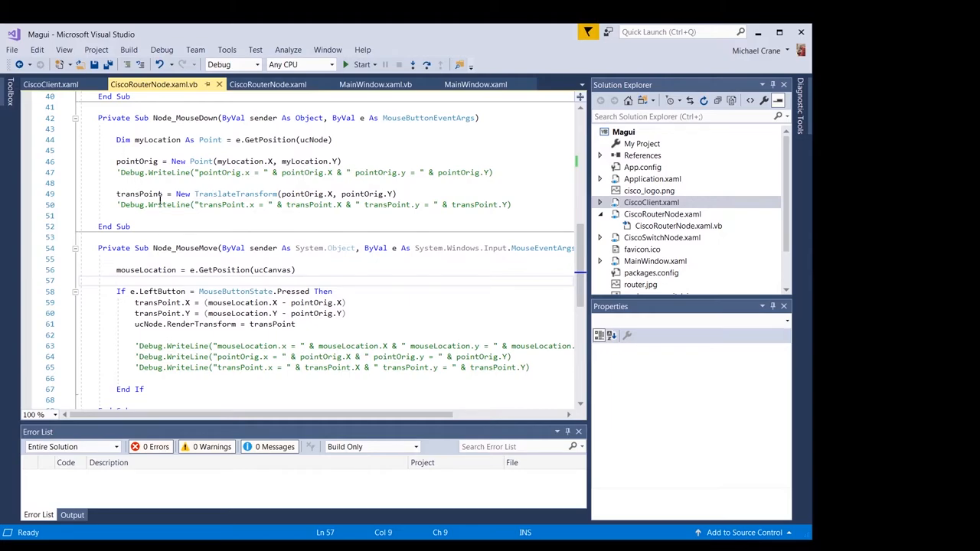
pyautogui.click(399, 194)
pyautogui.scroll(-1, 398, 193)
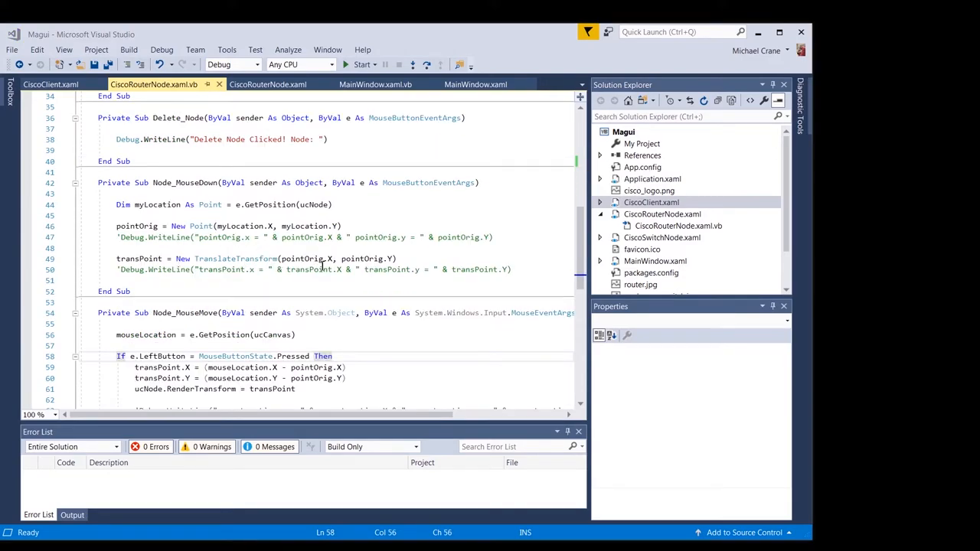
pyautogui.click(320, 259)
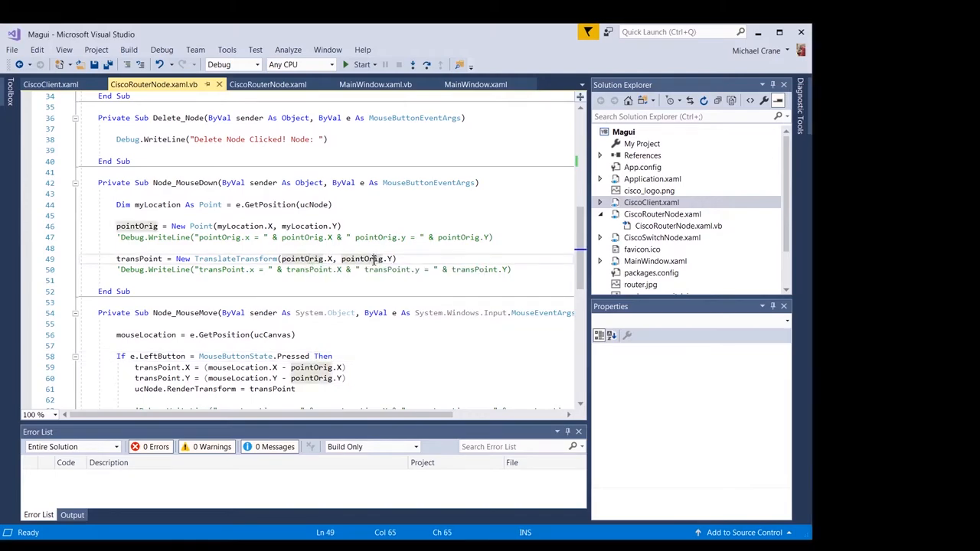
pyautogui.scroll(-2, 431, 243)
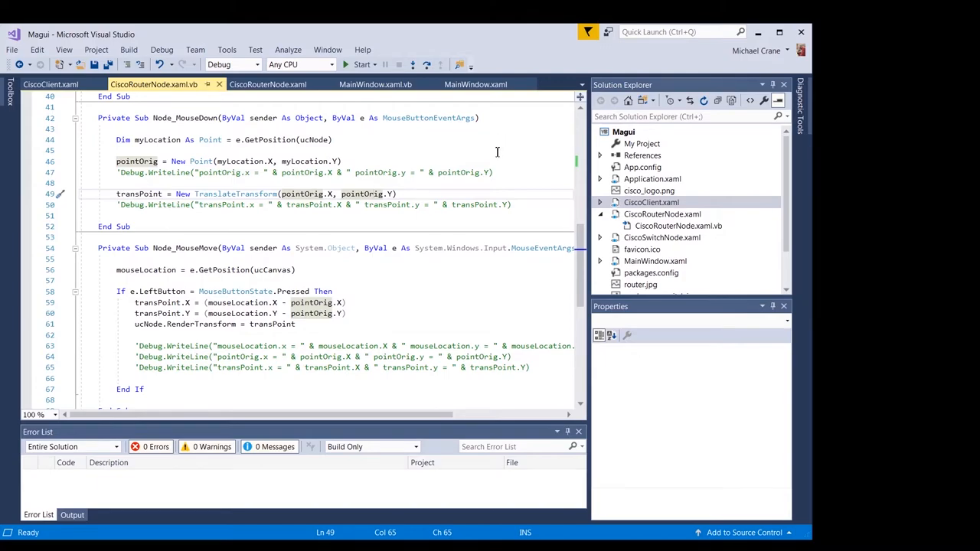
pyautogui.scroll(-1, 455, 288)
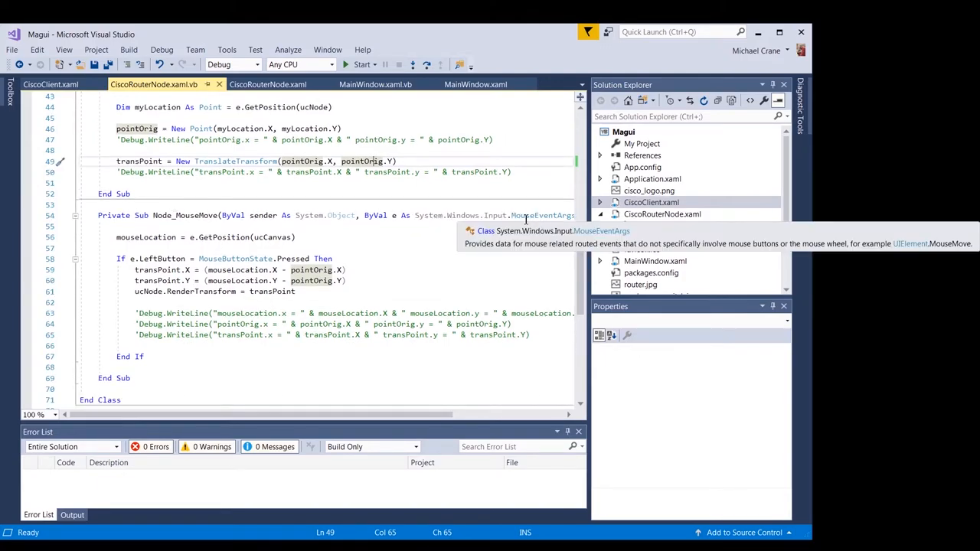
pyautogui.hscroll(3, 383, 268)
pyautogui.hscroll(-3, 306, 268)
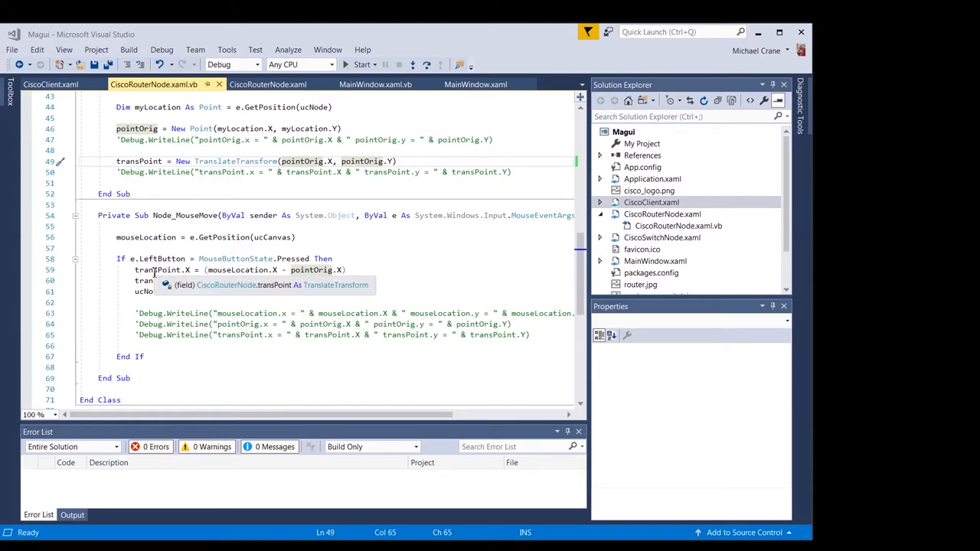
pyautogui.moveTo(273, 292)
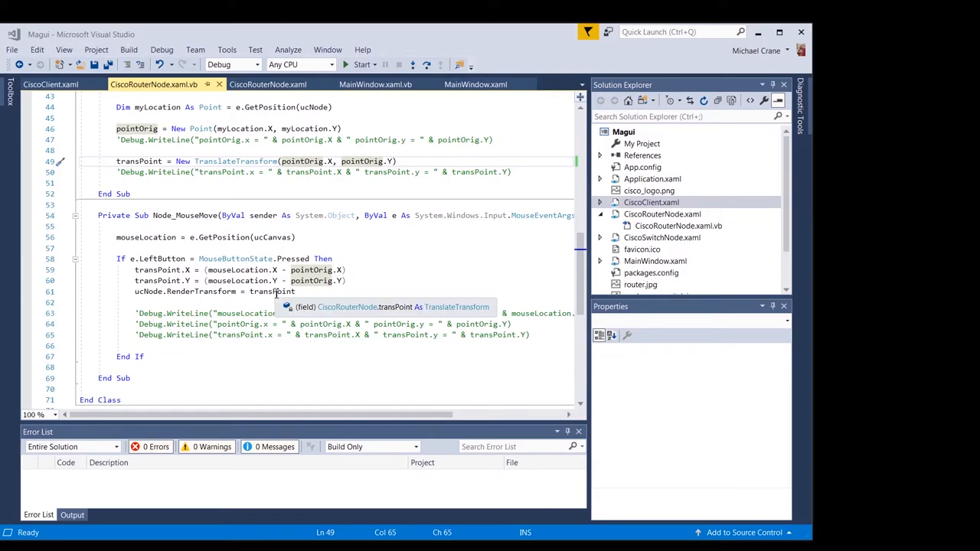
pyautogui.click(295, 292)
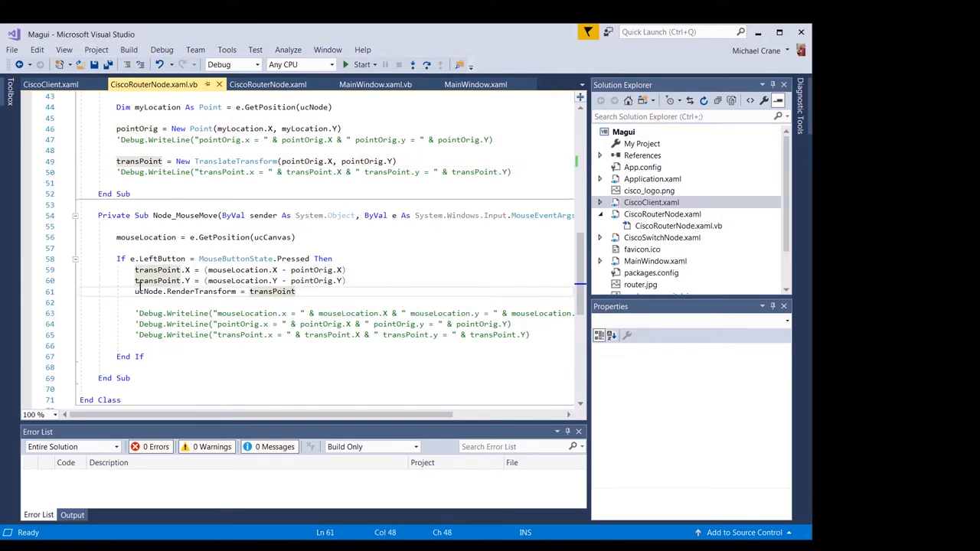
pyautogui.click(349, 300)
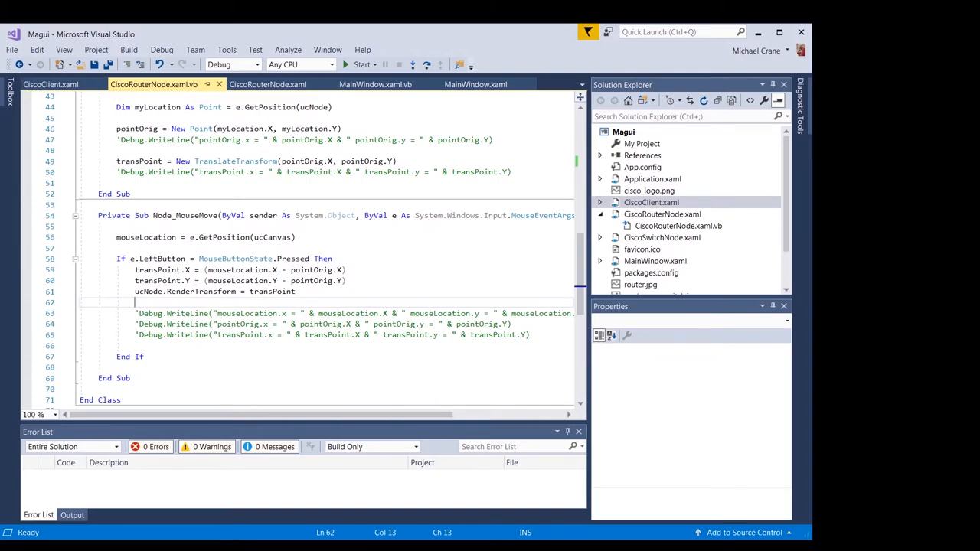
# Select the Node_MouseDown and Node_MouseMove handler block, then rest the caret at End Sub of Node_MouseDown
pyautogui.hotkey('shift', 'Up')
pyautogui.hotkey('shift', 'Up')
pyautogui.hotkey('shift', 'Up')
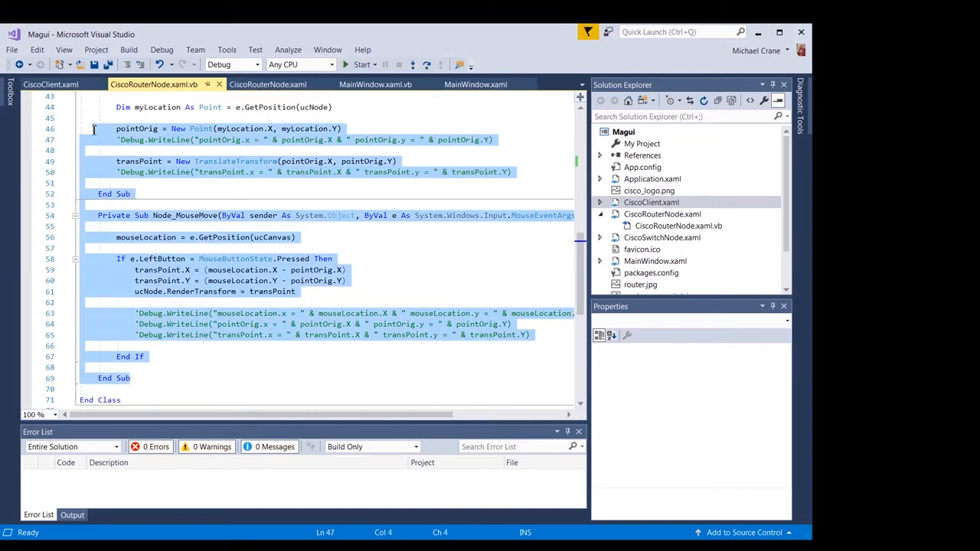
pyautogui.hotkey('shift', 'Up')
pyautogui.hotkey('shift', 'Up')
pyautogui.hotkey('shift', 'Up')
pyautogui.hotkey('shift', 'Up')
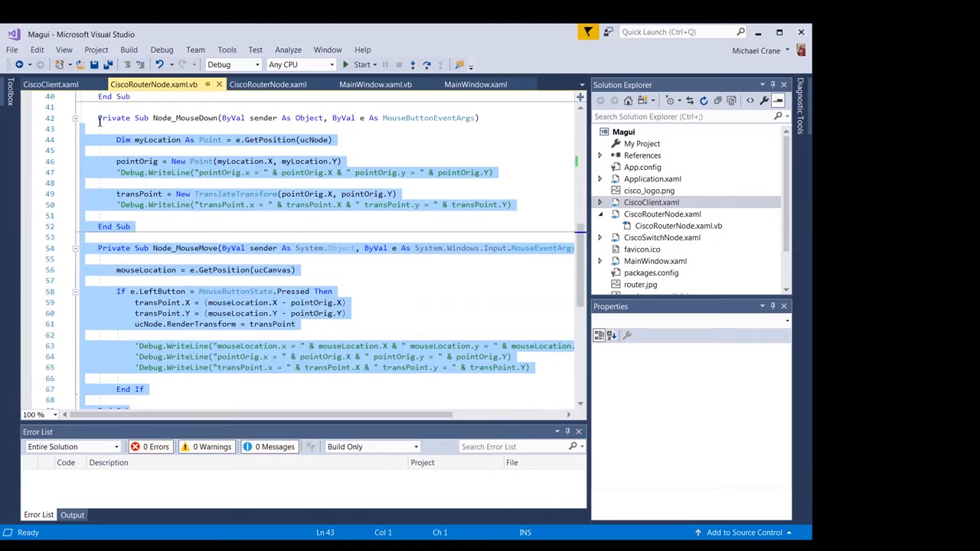
pyautogui.moveTo(98, 118); pyautogui.dragTo(148, 402)
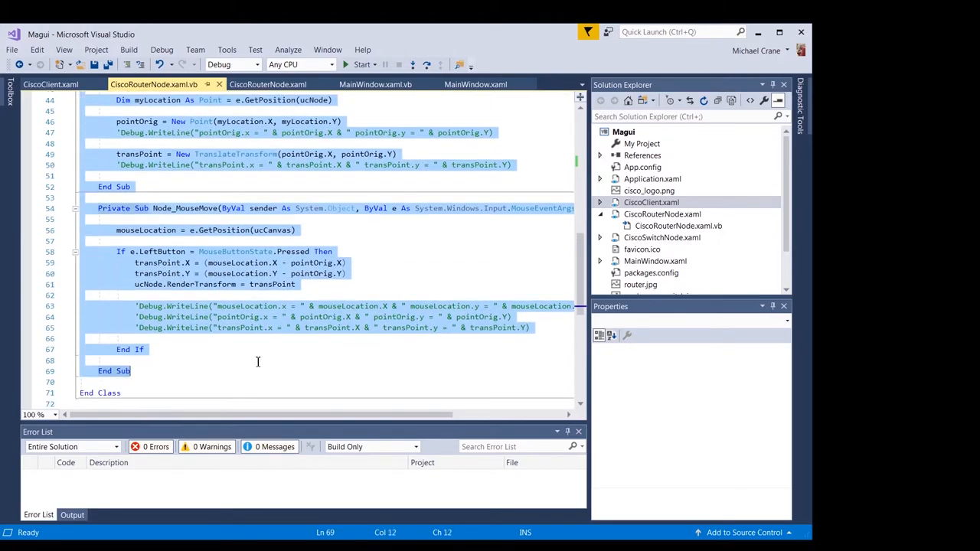
pyautogui.click(229, 345)
pyautogui.scroll(2, 229, 347)
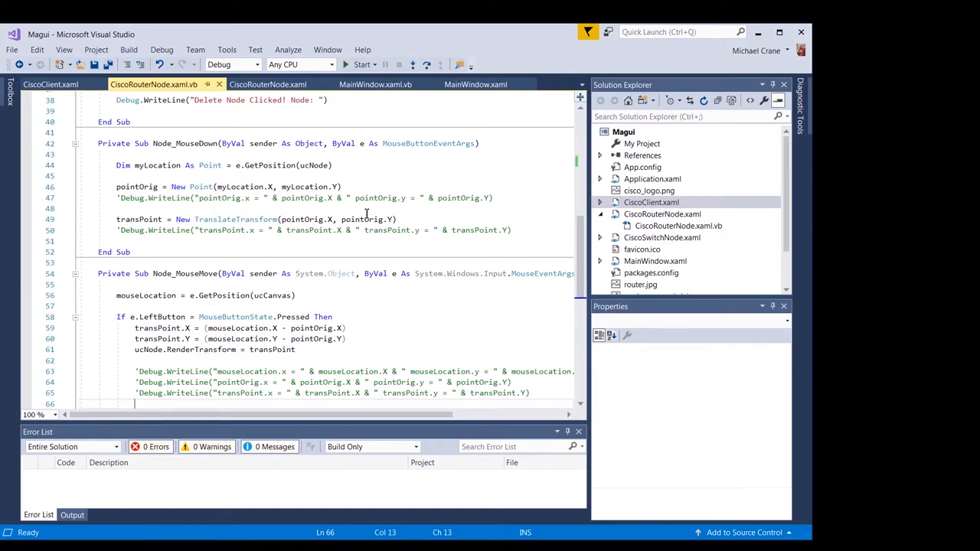
pyautogui.scroll(-2, 430, 222)
pyautogui.scroll(1, 345, 284)
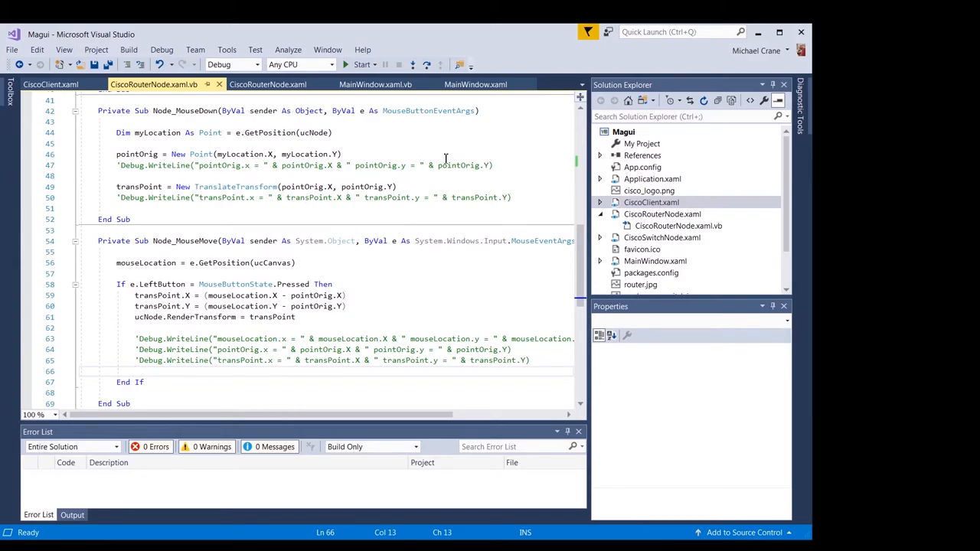
pyautogui.moveTo(236, 219)
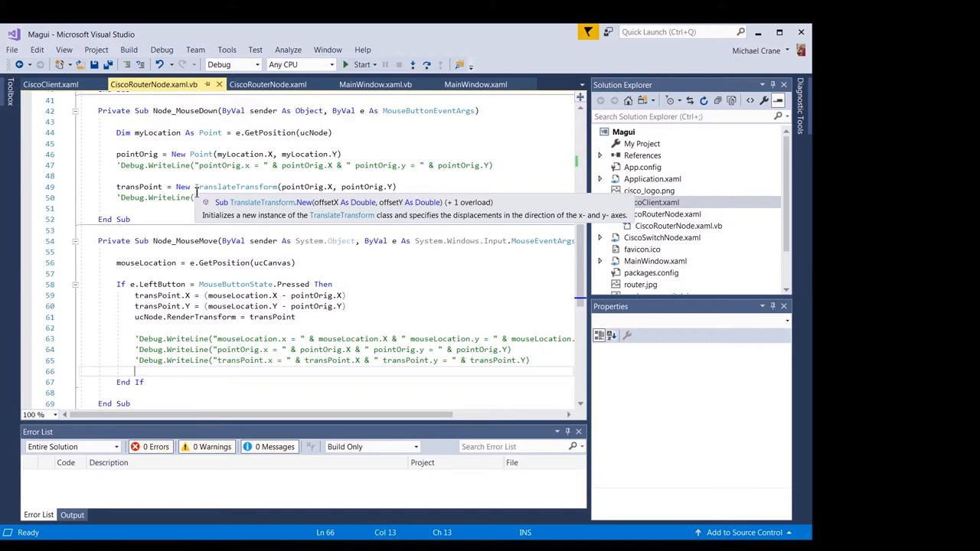
pyautogui.click(401, 219)
pyautogui.scroll(-1, 401, 199)
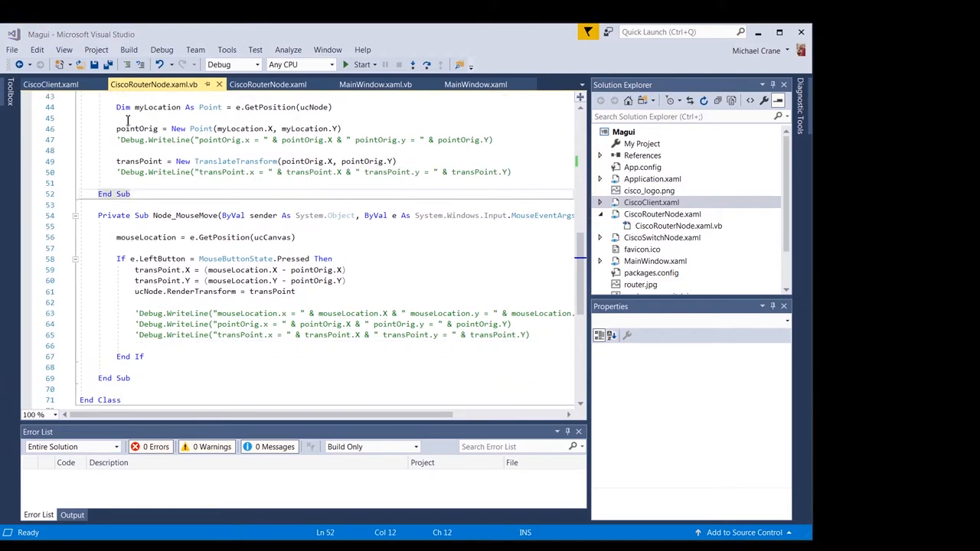
# Close the CiscoClient and CiscoRouterNode files and return to MainWindow.xaml
pyautogui.click(99, 84)
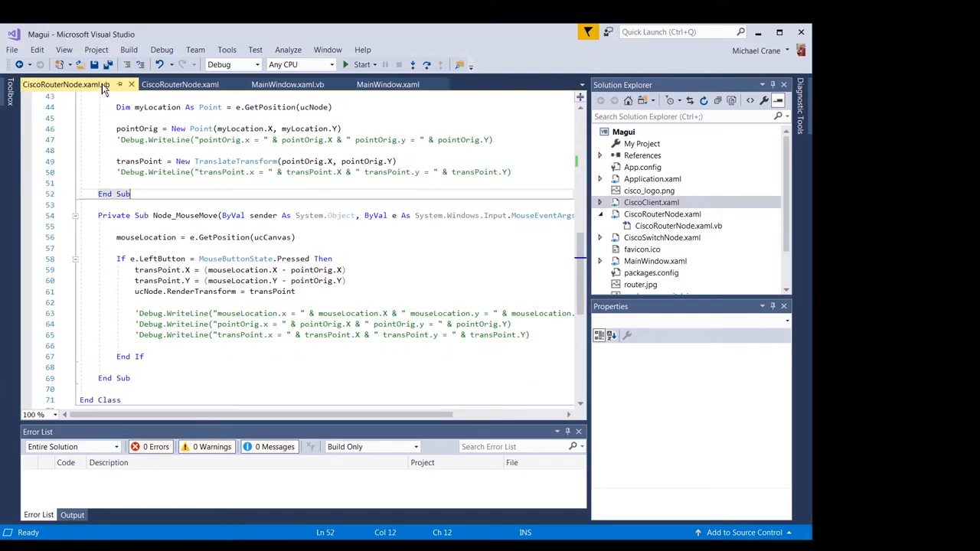
pyautogui.click(119, 85)
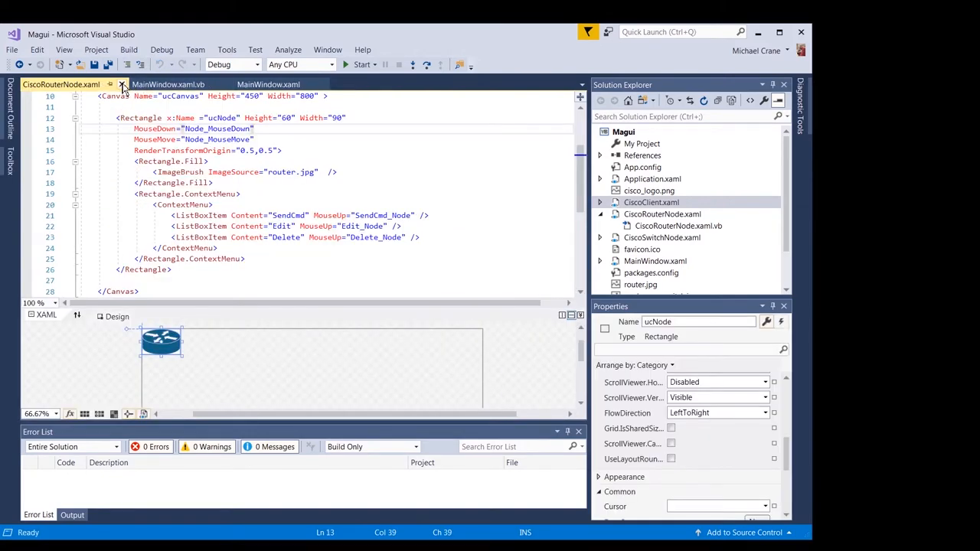
pyautogui.click(122, 84)
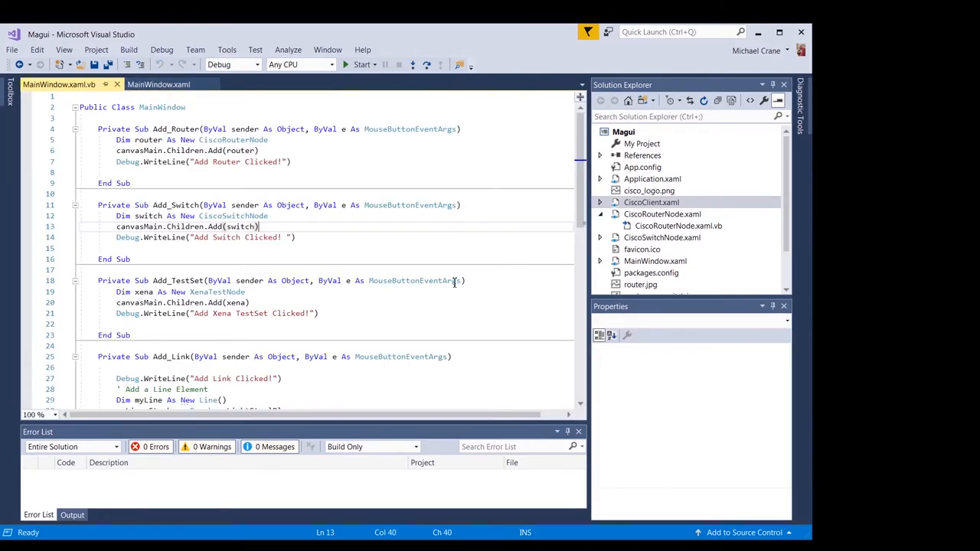
pyautogui.click(407, 172)
pyautogui.click(159, 84)
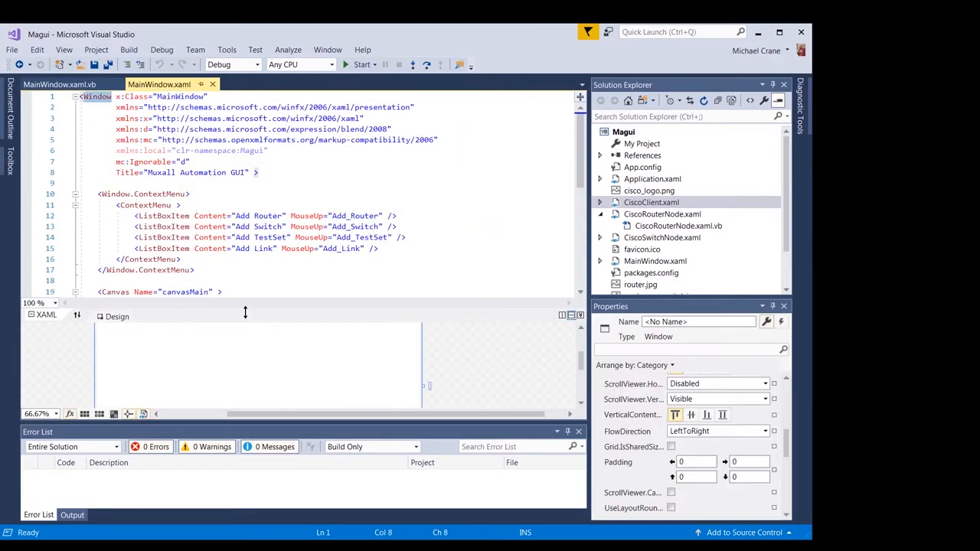
# Collapse the router node group and bring up CiscoSwitchNode.xaml from Solution Explorer
pyautogui.click(601, 214)
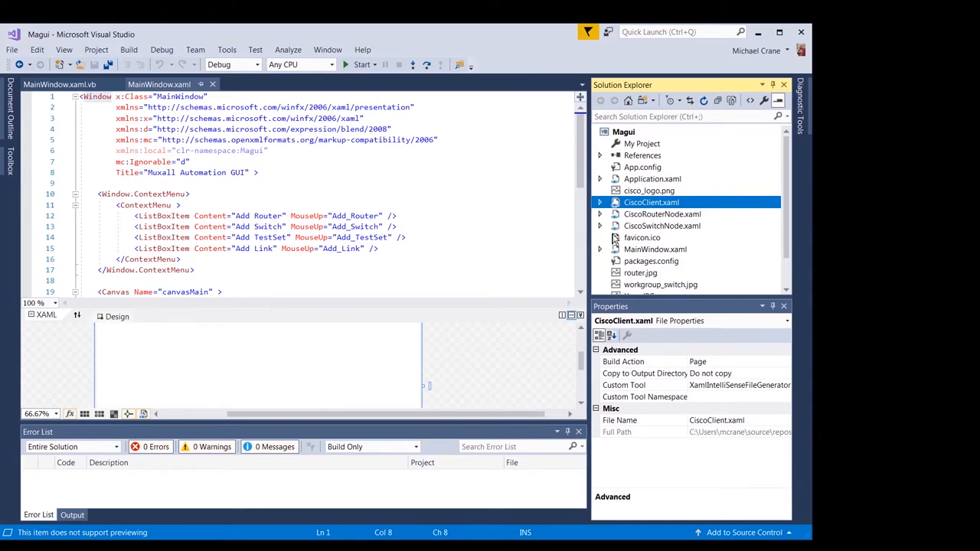
pyautogui.click(661, 222)
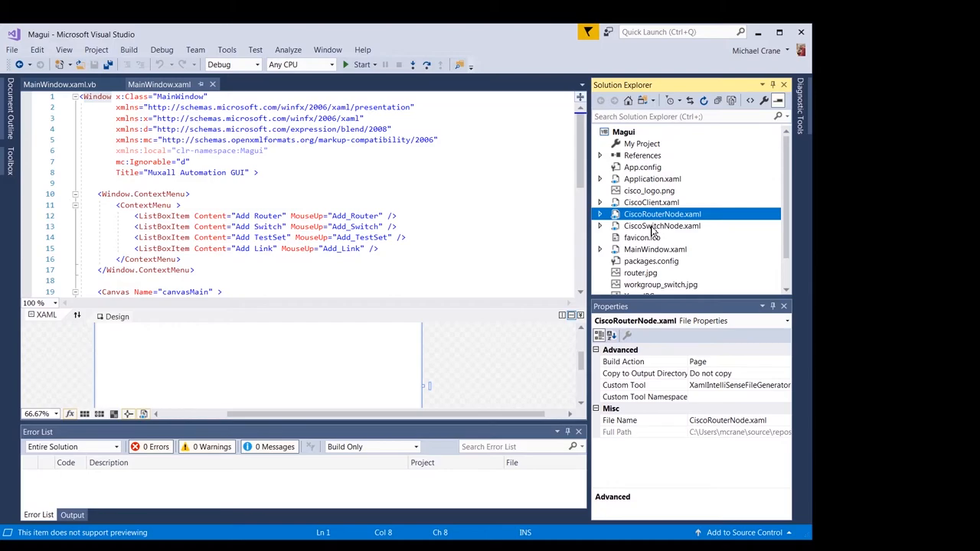
pyautogui.doubleClick(653, 227)
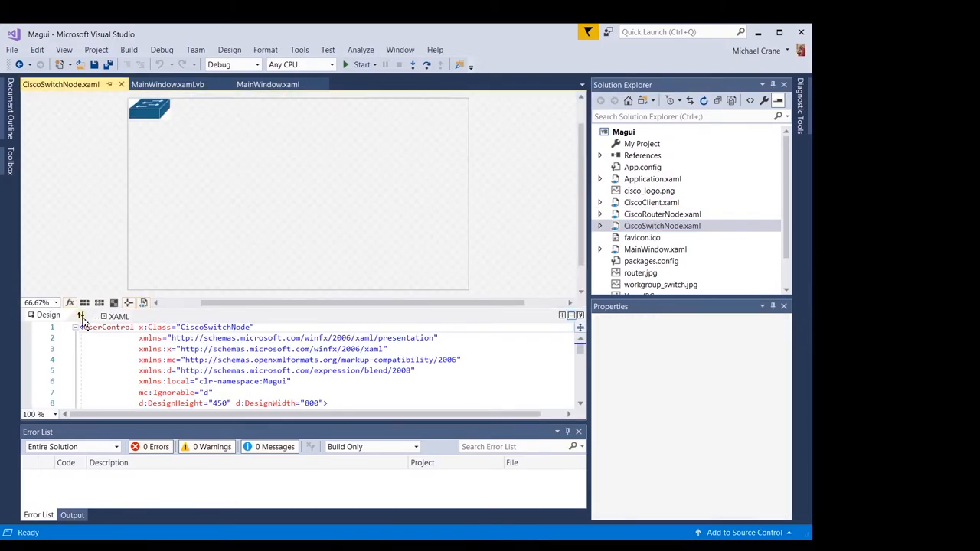
# Put the switch node XAML above its design view and pick out the workgroup_switch image
pyautogui.click(81, 316)
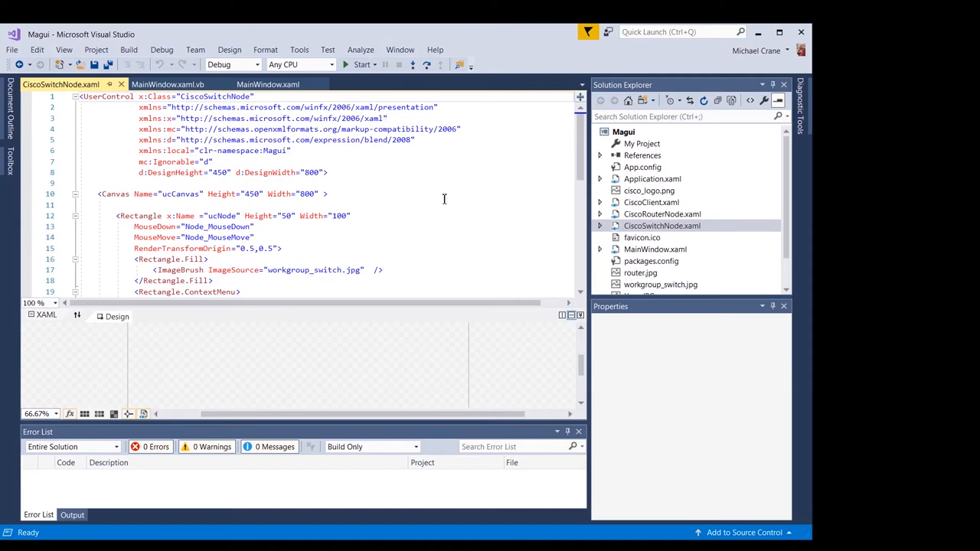
pyautogui.scroll(-2, 444, 199)
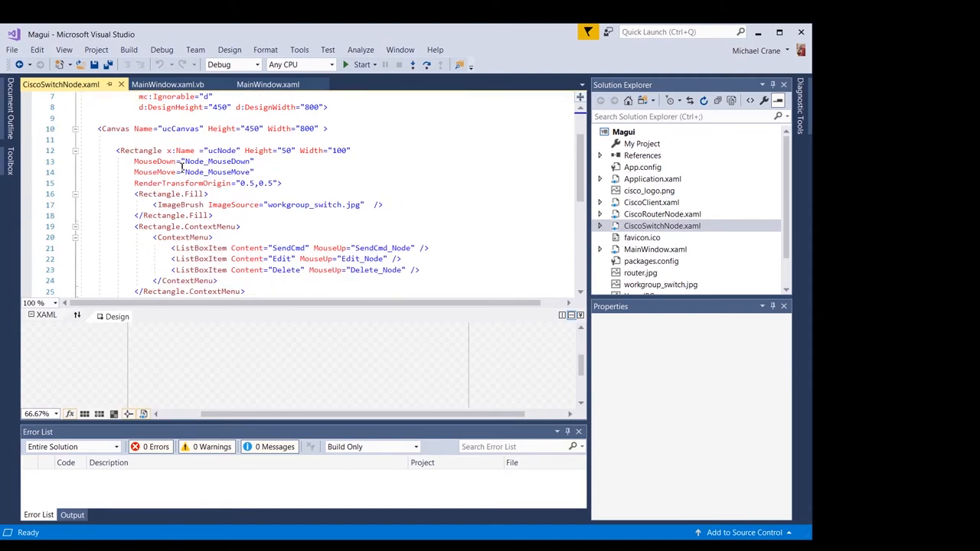
pyautogui.scroll(-1, 373, 203)
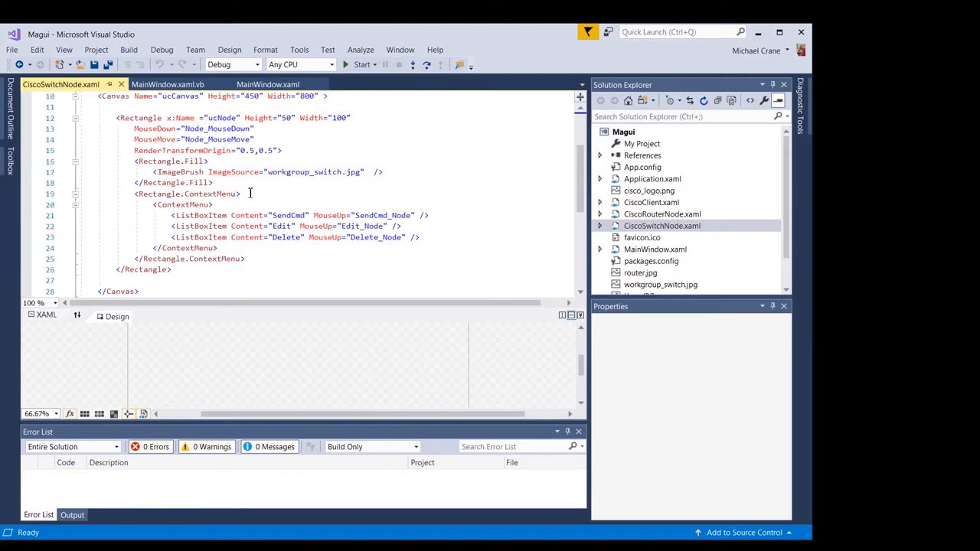
pyautogui.doubleClick(321, 172)
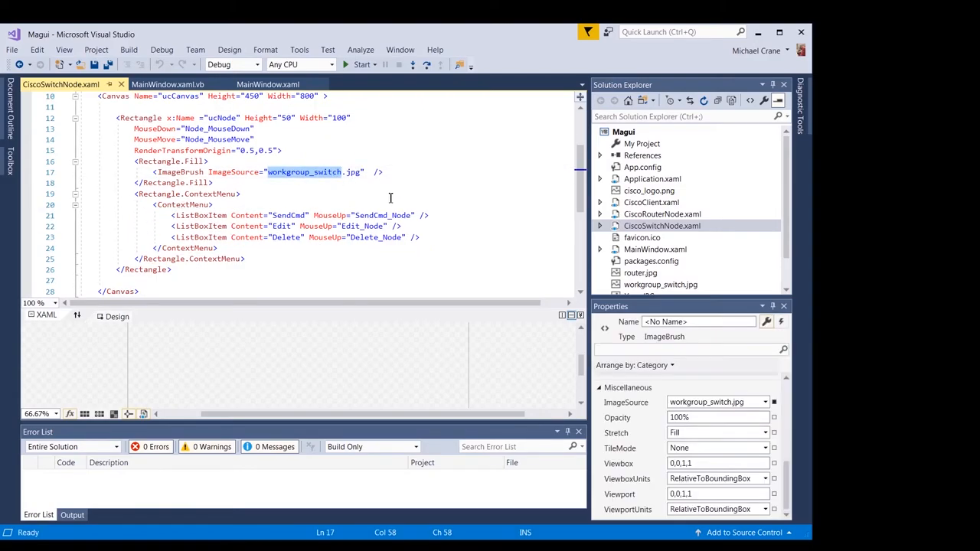
pyautogui.moveTo(321, 237)
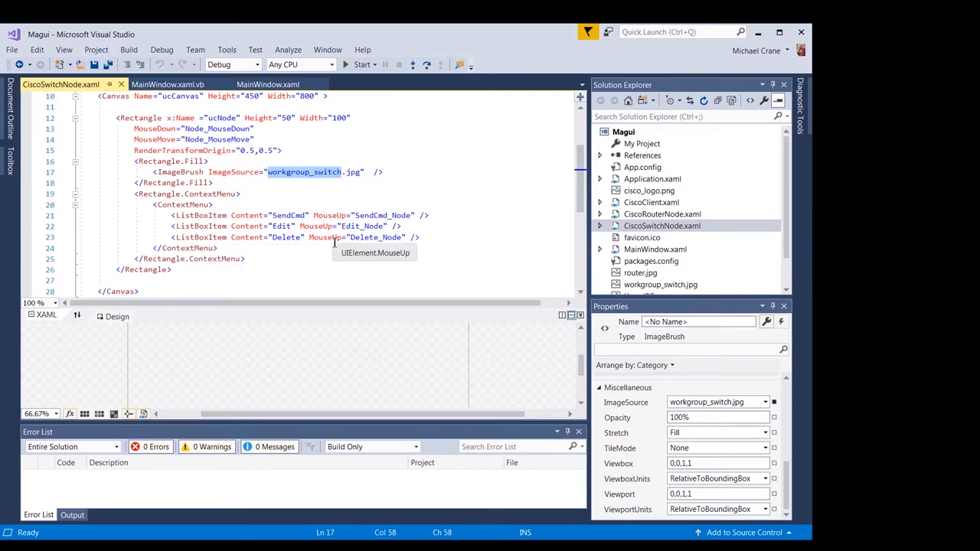
# Bring up CiscoSwitchNode.xaml.vb and position the caret in the SendCmd_Node handler
pyautogui.click(600, 226)
pyautogui.click(661, 238)
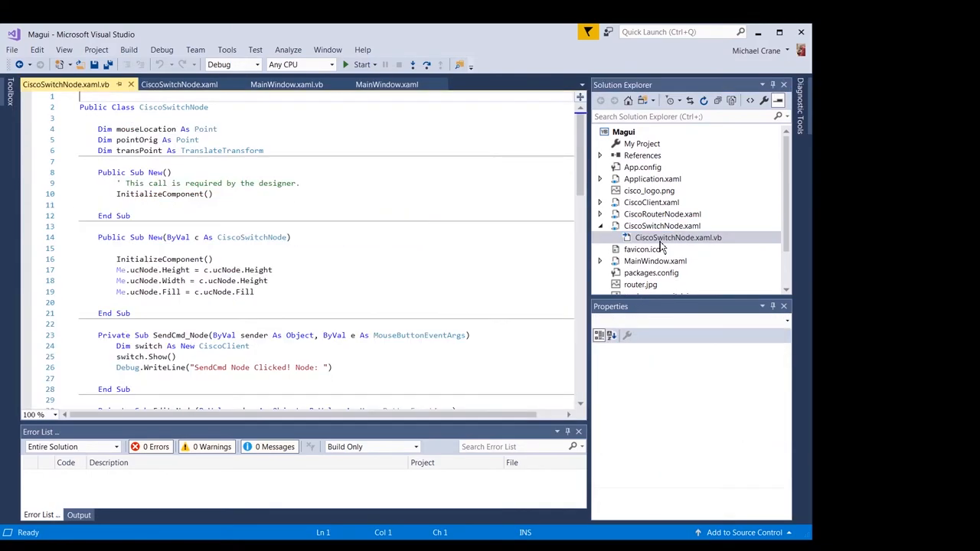
pyautogui.scroll(-2, 380, 300)
pyautogui.scroll(-3, 380, 300)
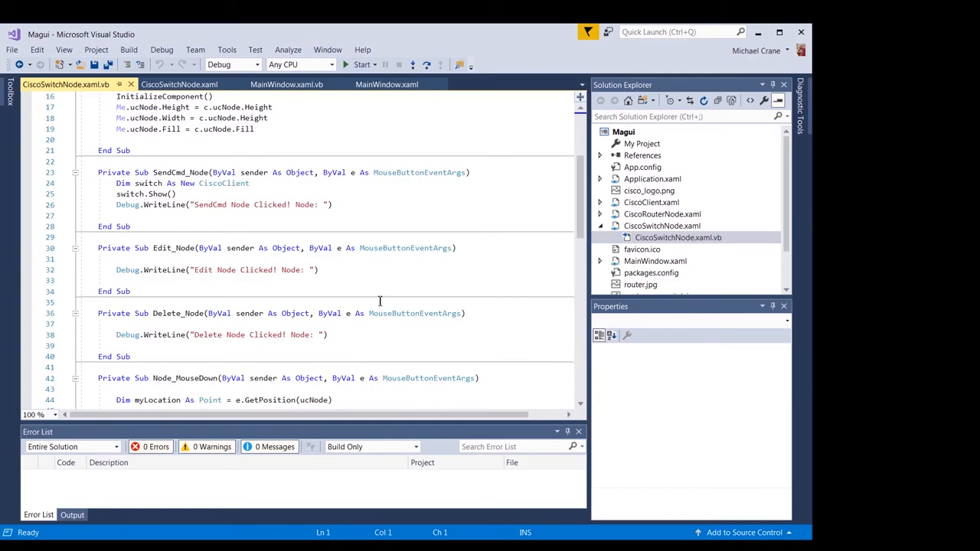
pyautogui.click(264, 117)
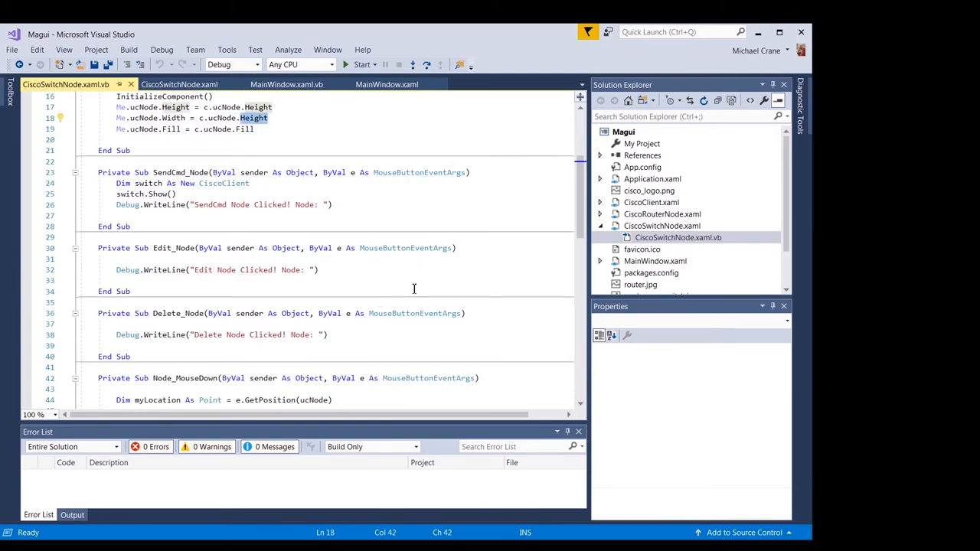
pyautogui.scroll(-3, 414, 289)
pyautogui.scroll(-2, 413, 289)
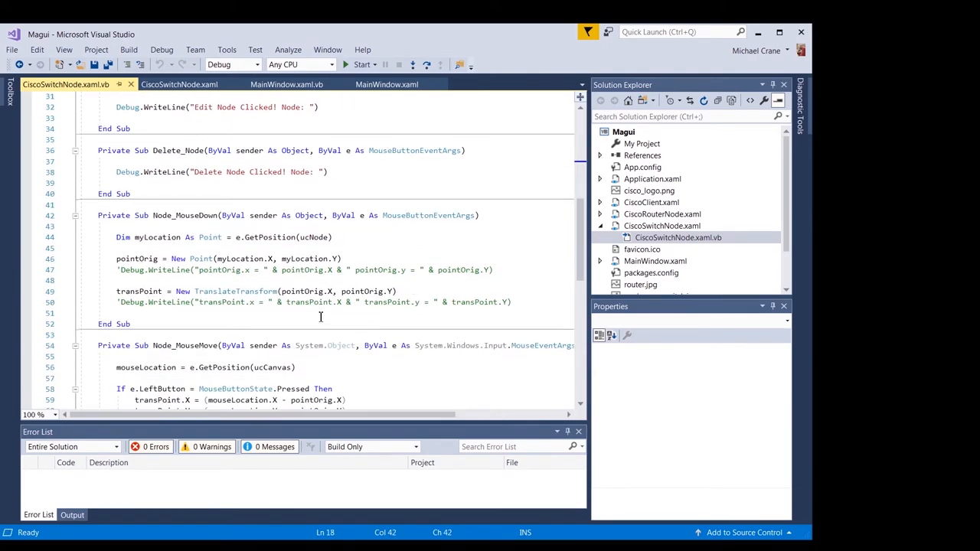
pyautogui.scroll(2, 321, 316)
pyautogui.scroll(6, 320, 317)
pyautogui.scroll(1, 502, 313)
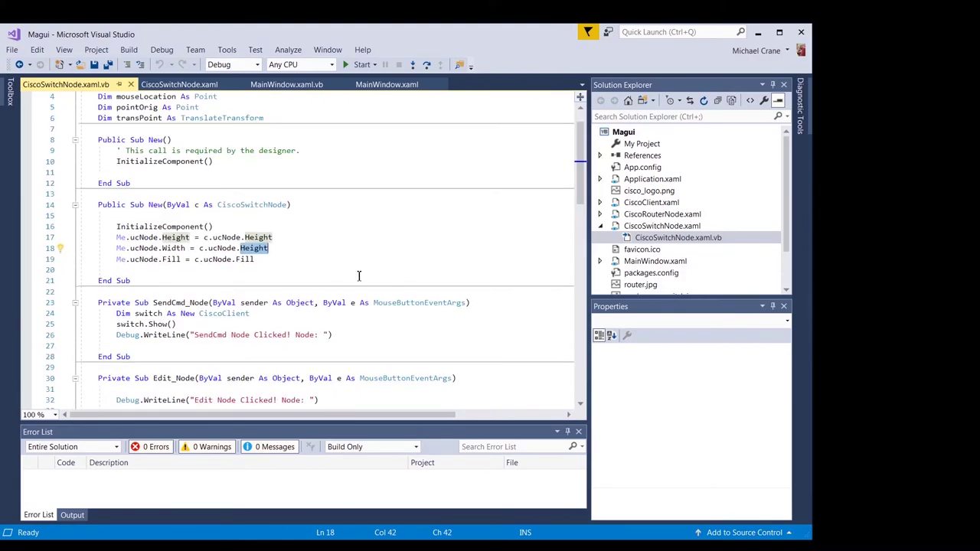
pyautogui.scroll(1, 427, 212)
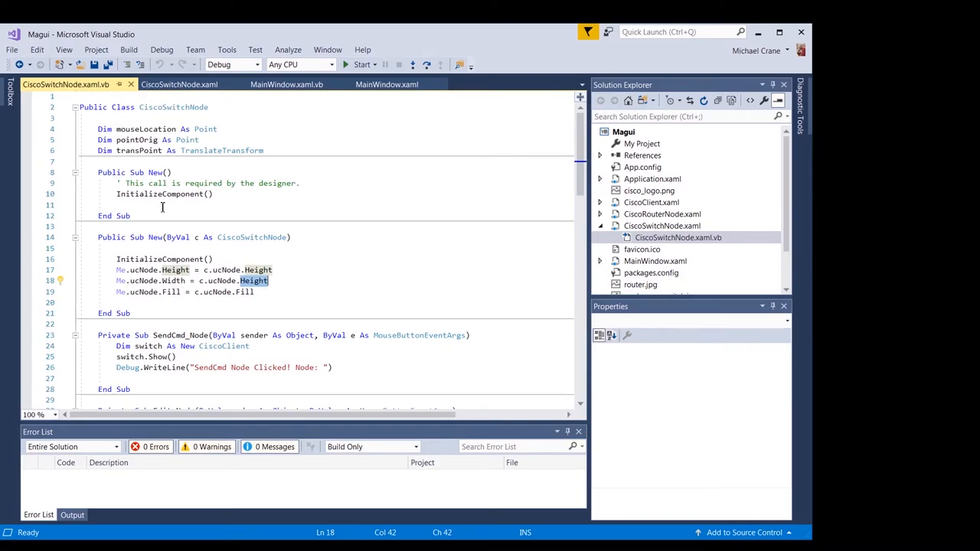
pyautogui.scroll(-4, 419, 261)
pyautogui.scroll(-4, 419, 260)
pyautogui.scroll(-3, 419, 261)
pyautogui.scroll(-3, 419, 260)
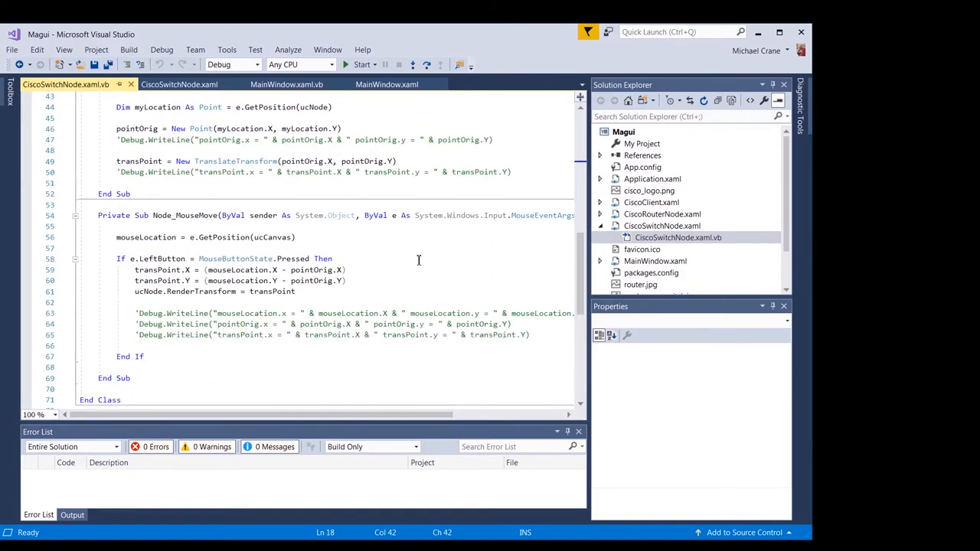
pyautogui.scroll(5, 142, 268)
pyautogui.scroll(6, 177, 252)
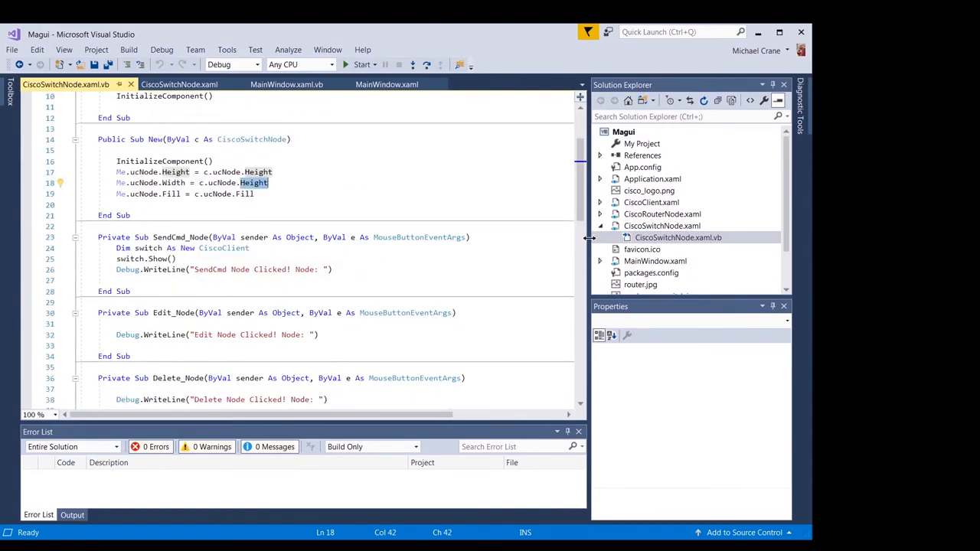
pyautogui.scroll(-3, 376, 306)
pyautogui.scroll(-3, 376, 321)
pyautogui.scroll(-3, 379, 342)
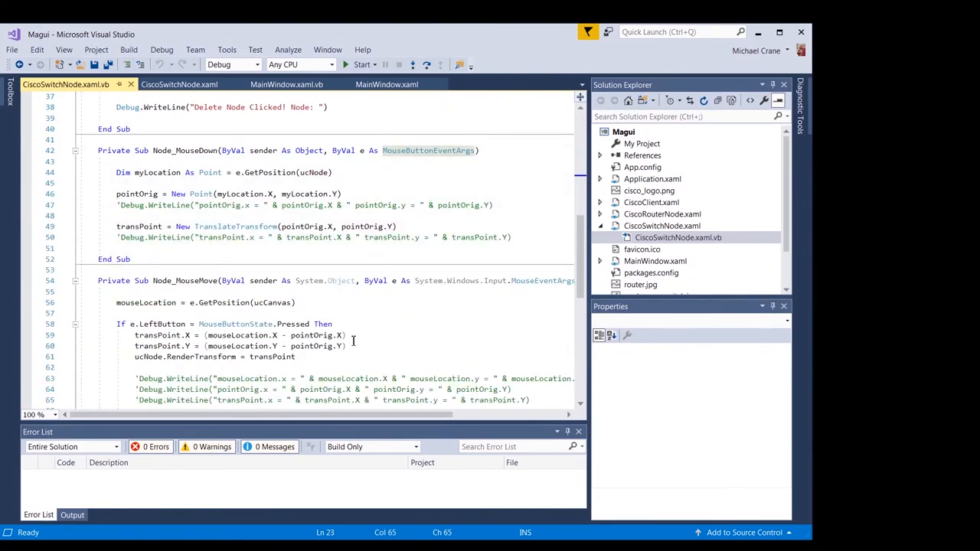
pyautogui.scroll(3, 407, 308)
pyautogui.scroll(3, 410, 310)
pyautogui.scroll(3, 412, 311)
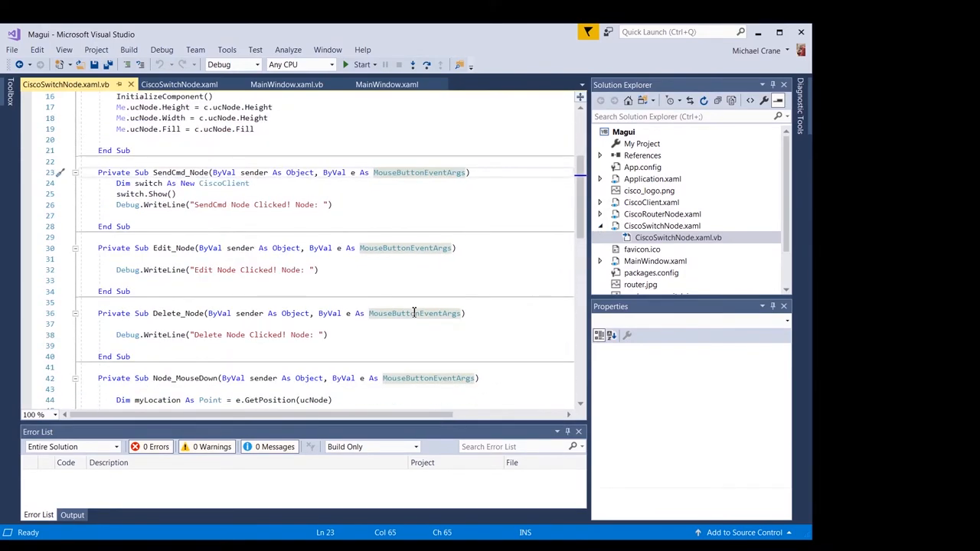
pyautogui.scroll(4, 414, 312)
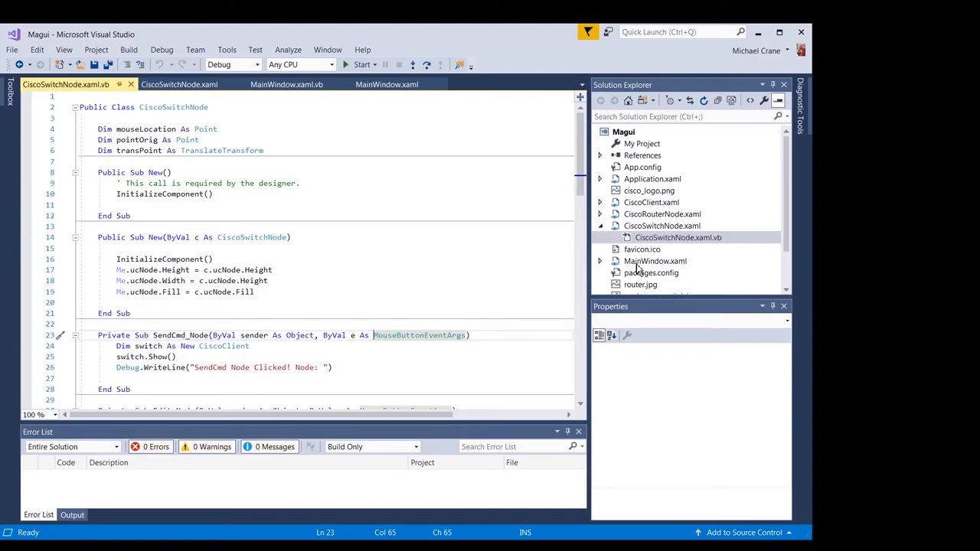
pyautogui.click(354, 226)
pyautogui.scroll(-4, 354, 226)
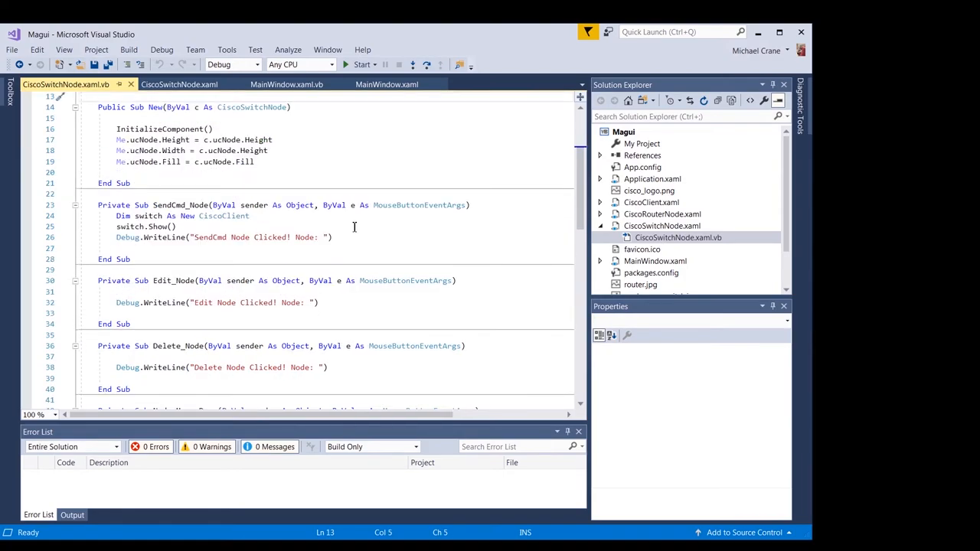
# Check SendCmd_Node creates and shows a CiscoClient, then build and launch Magui
pyautogui.doubleClick(146, 216)
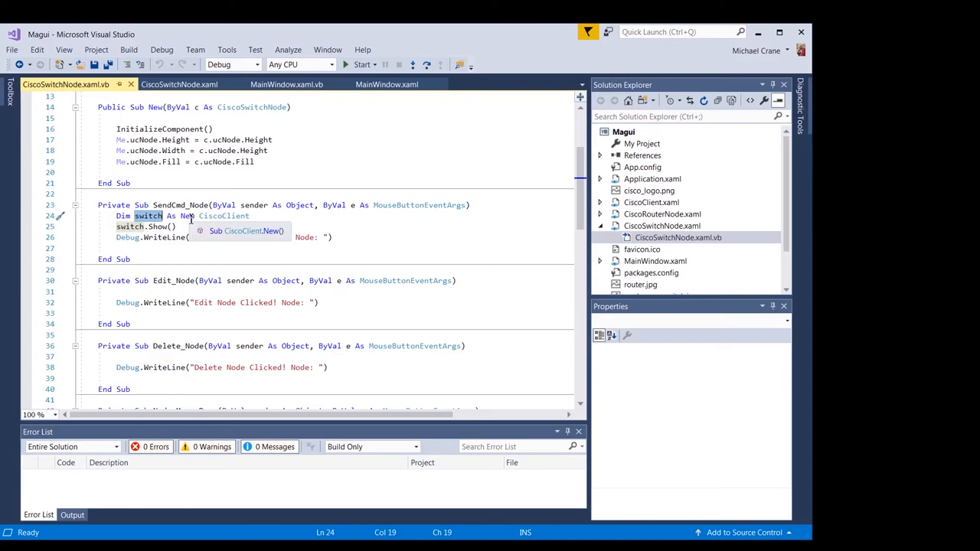
pyautogui.doubleClick(223, 216)
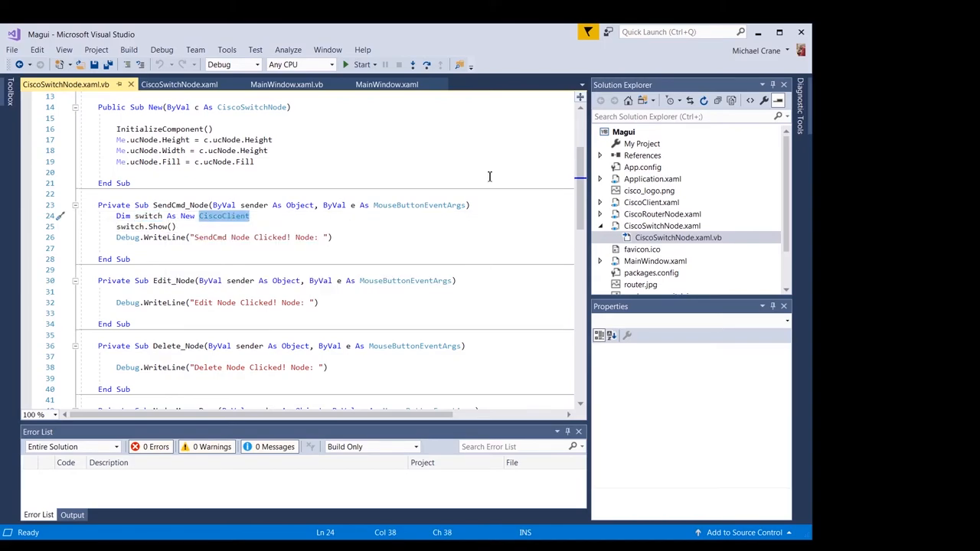
pyautogui.doubleClick(180, 206)
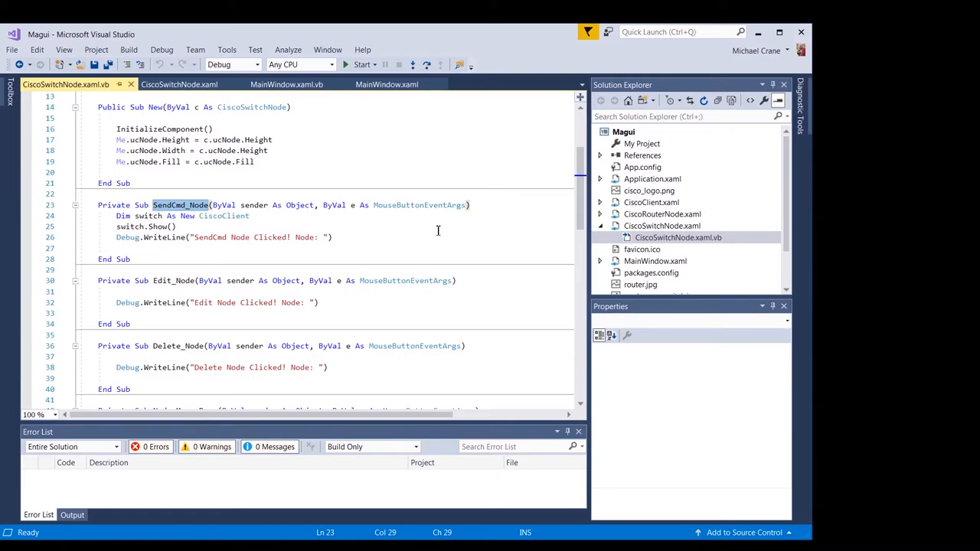
pyautogui.click(359, 64)
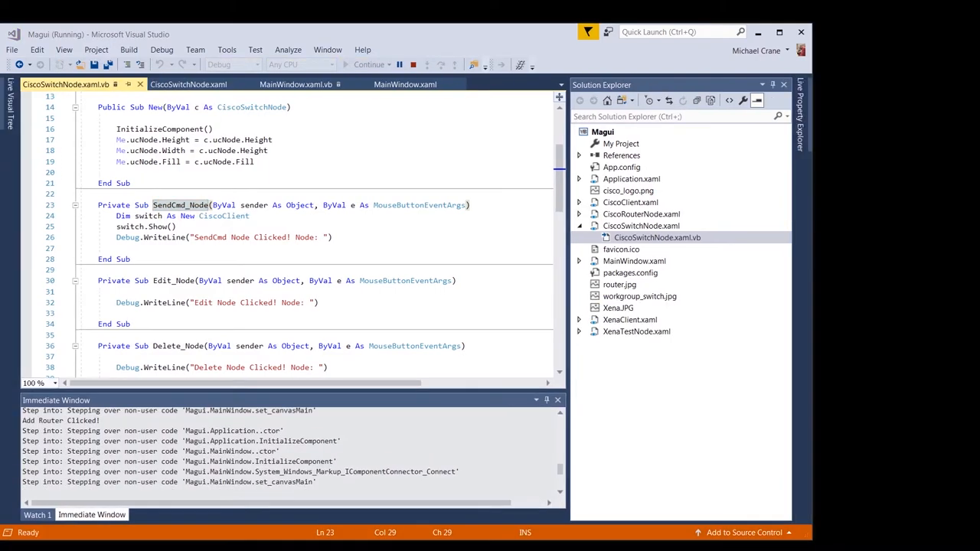
# Add a switch node, centre it, and confirm its SendCmd opens a CiscoClient window before closing it
pyautogui.rightClick(268, 171)
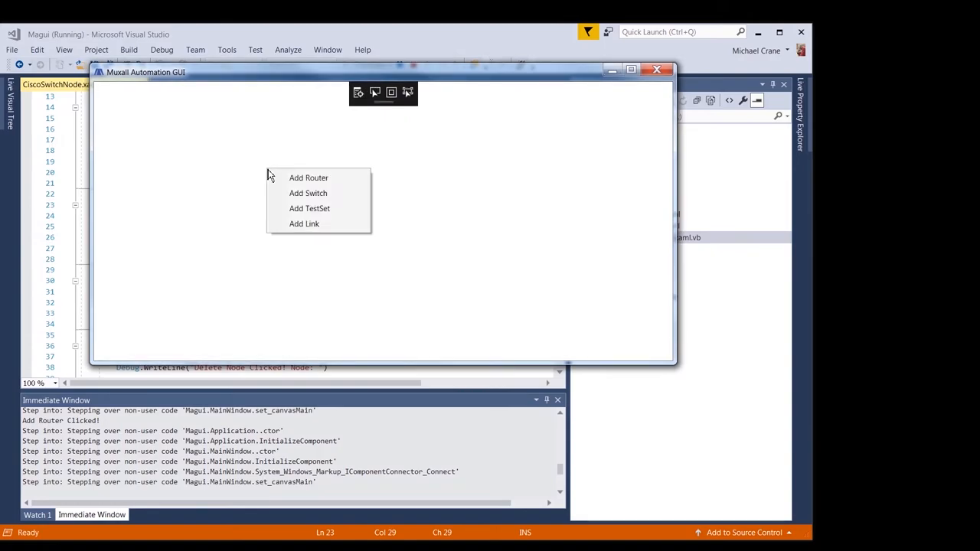
pyautogui.click(308, 193)
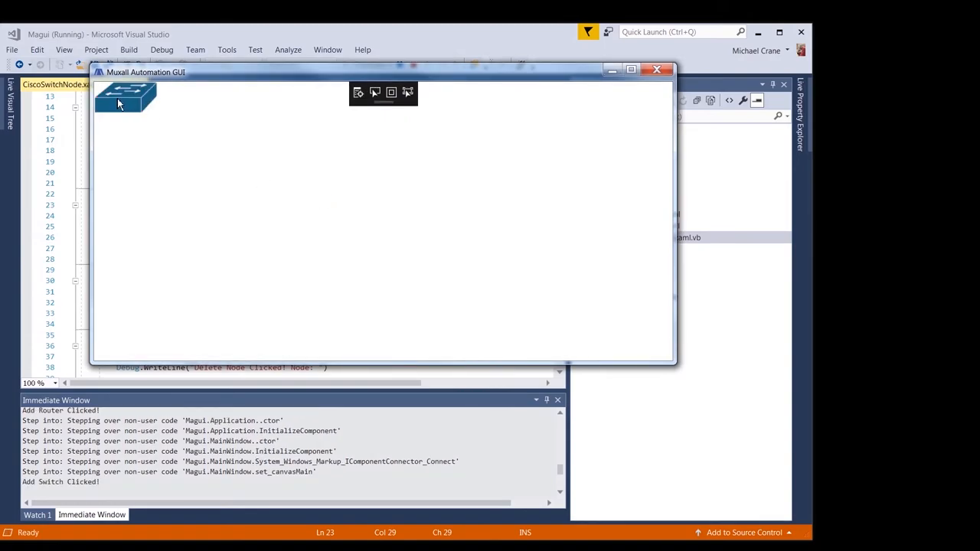
pyautogui.moveTo(117, 98); pyautogui.dragTo(314, 195)
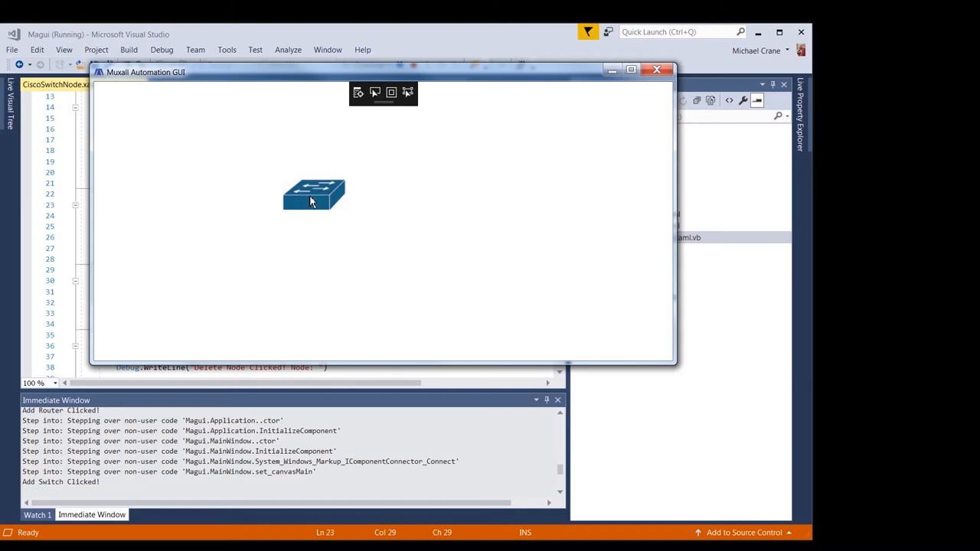
pyautogui.rightClick(312, 197)
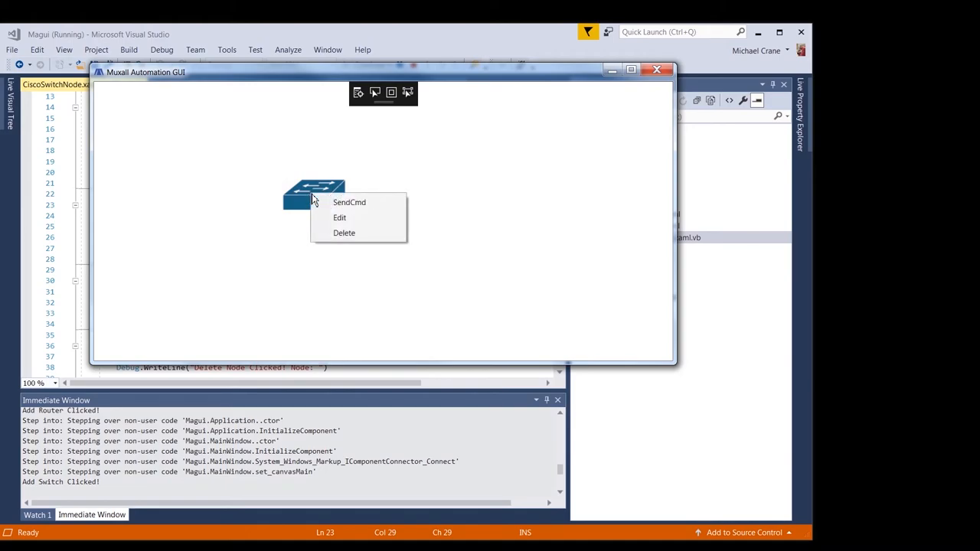
pyautogui.click(353, 203)
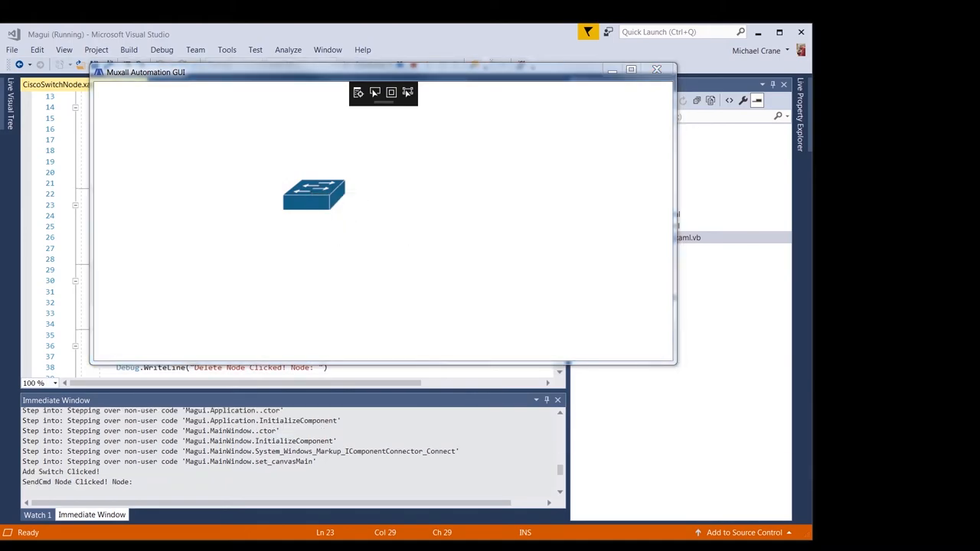
pyautogui.moveTo(99, 77); pyautogui.dragTo(372, 122)
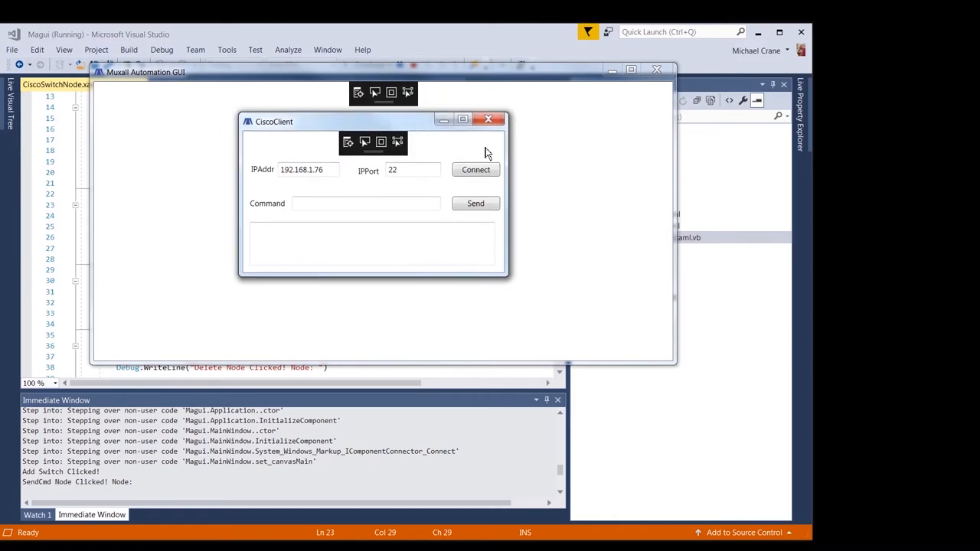
pyautogui.click(490, 123)
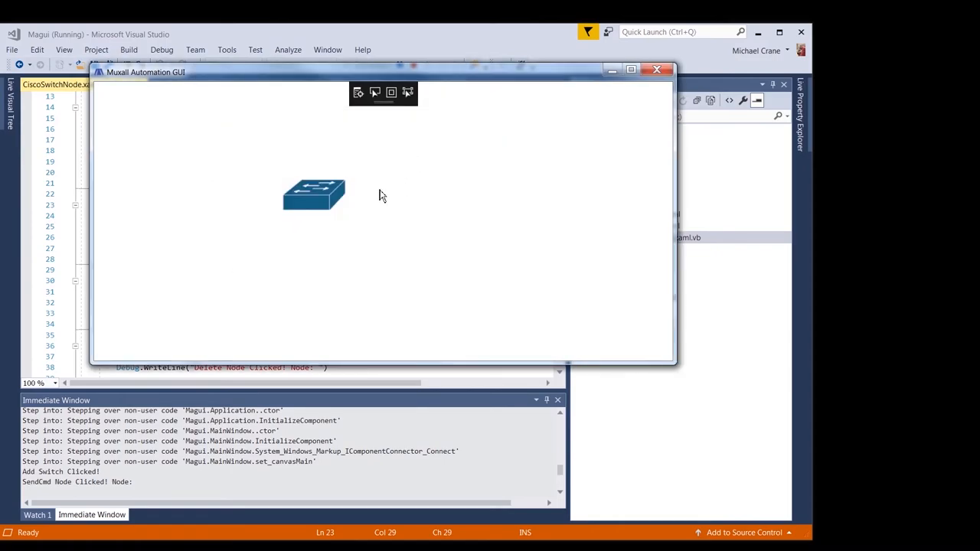
# Add a Xena TestSet node and drag it left of the switch
pyautogui.rightClick(381, 193)
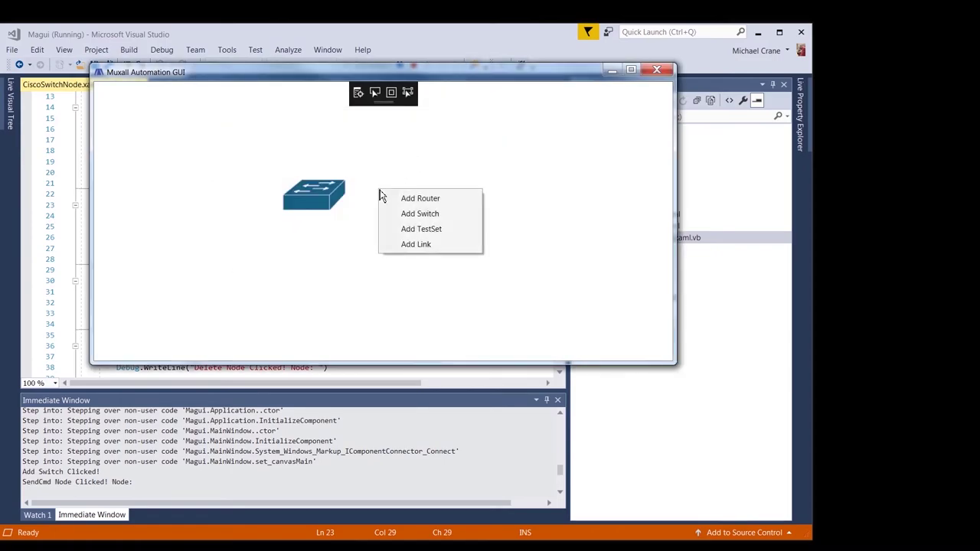
pyautogui.click(435, 233)
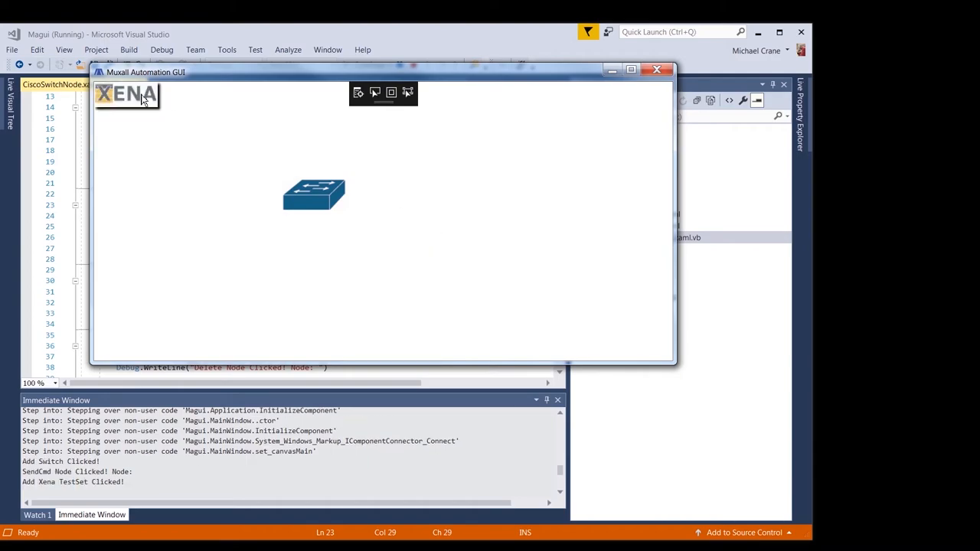
pyautogui.moveTo(119, 96); pyautogui.dragTo(180, 188)
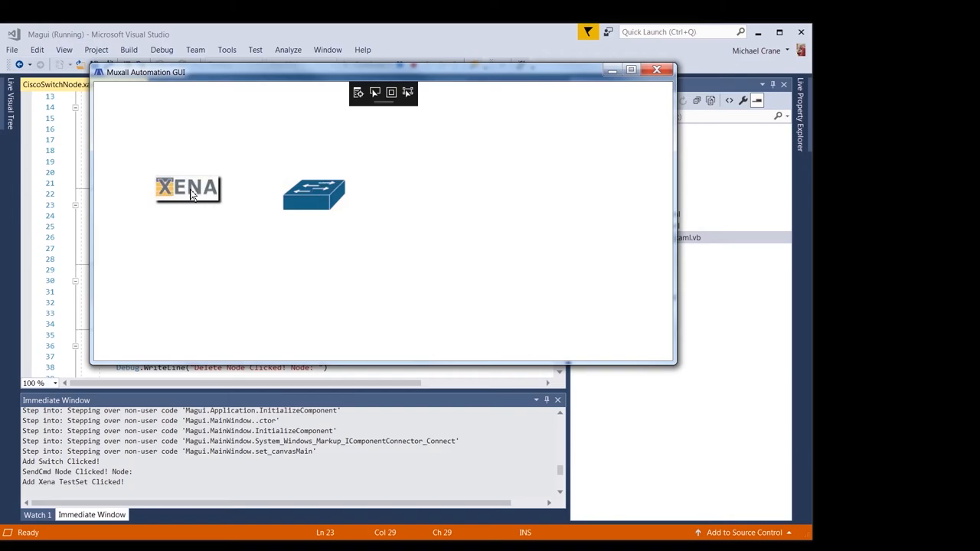
# Run SendCmd from the Xena node's context menu, opening a XenaClient window
pyautogui.rightClick(189, 188)
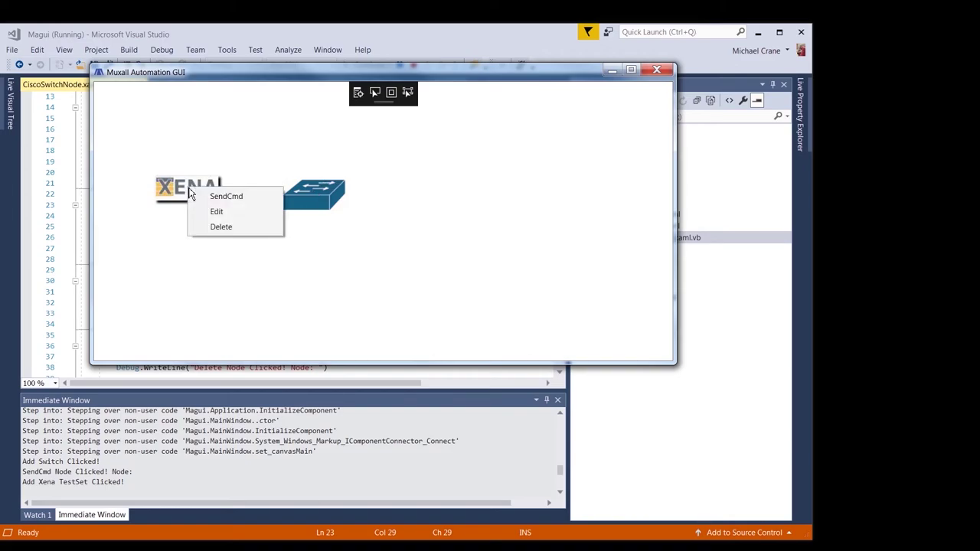
pyautogui.click(232, 199)
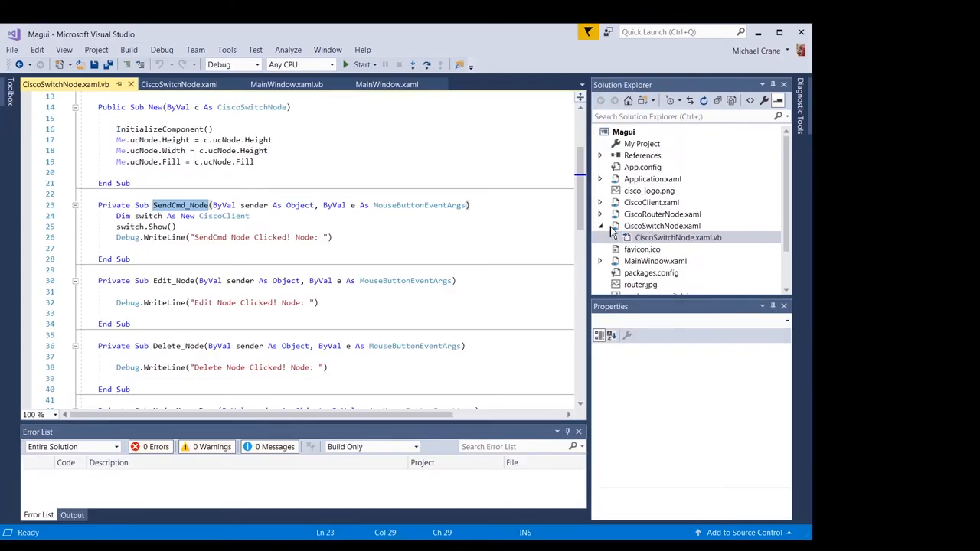
# Close the CiscoSwitchNode XAML and code-behind files
pyautogui.click(601, 226)
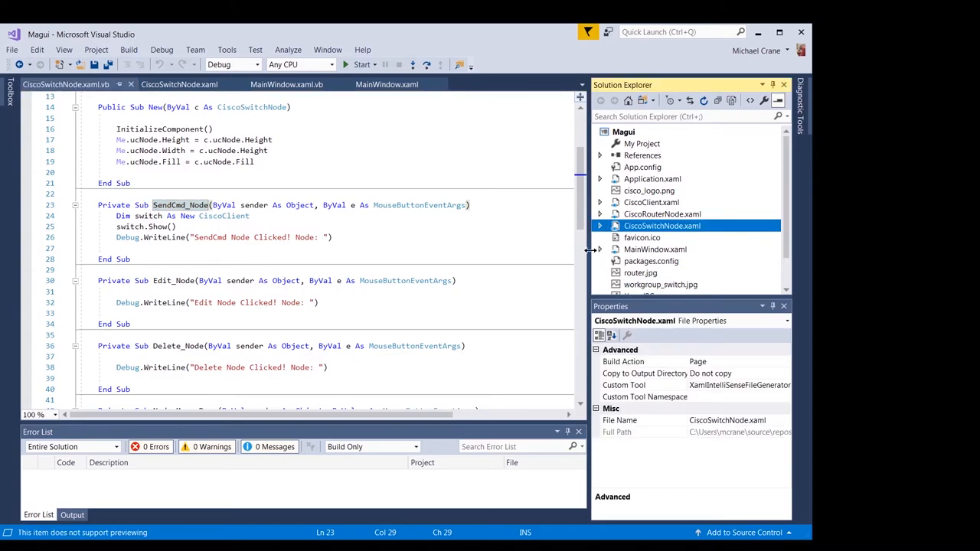
pyautogui.click(131, 85)
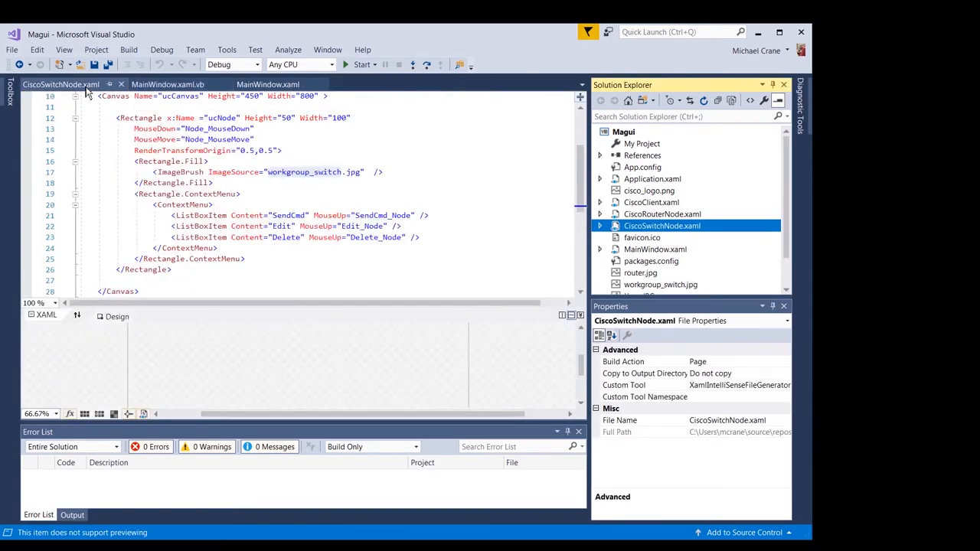
pyautogui.click(121, 86)
pyautogui.scroll(-3, 689, 245)
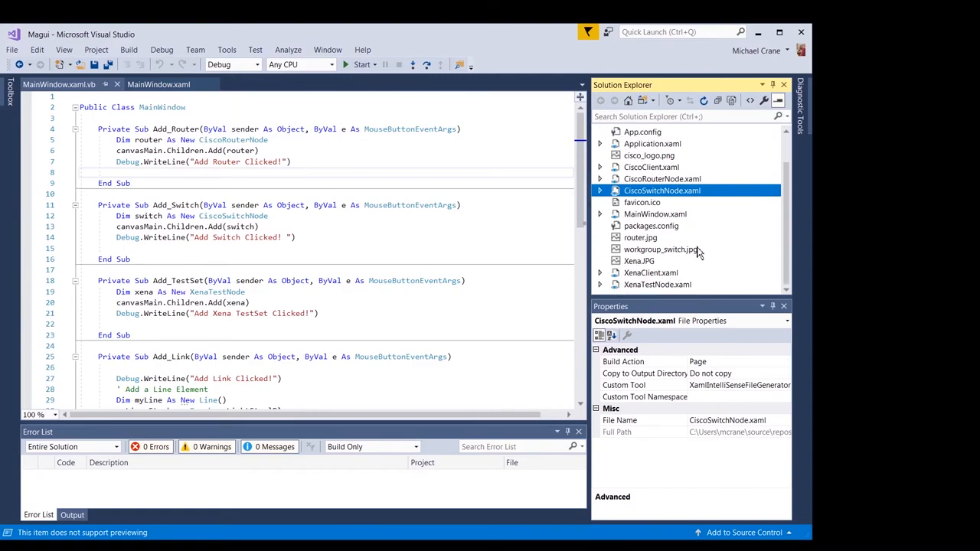
# Review XenaClient's layout and code-behind, then bring up XenaTestNode.xaml
pyautogui.click(601, 272)
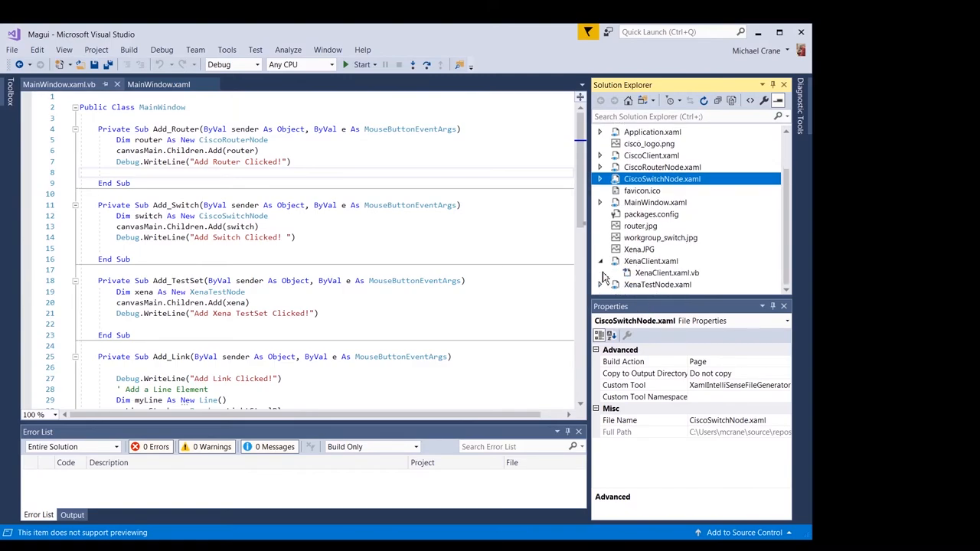
pyautogui.doubleClick(651, 261)
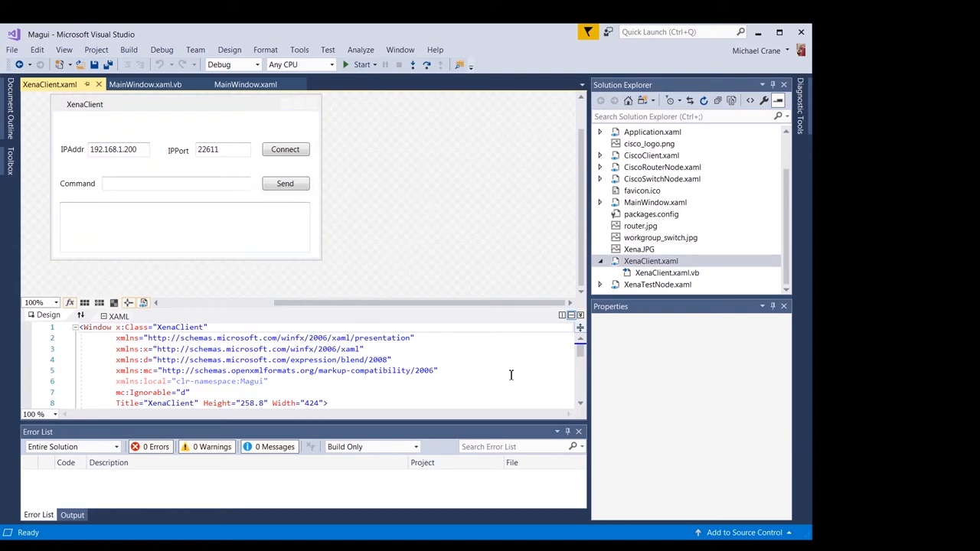
pyautogui.moveTo(584, 354); pyautogui.dragTo(588, 360)
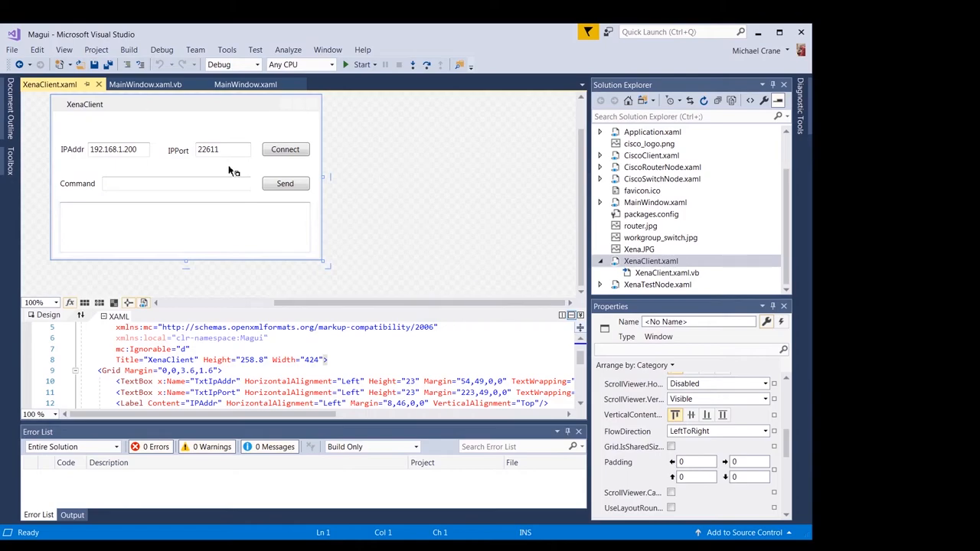
pyautogui.doubleClick(666, 272)
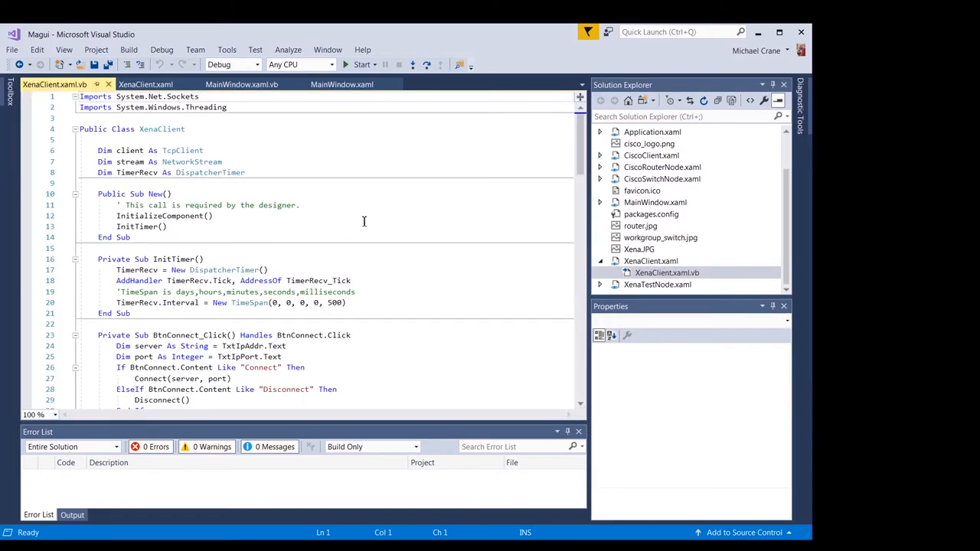
pyautogui.scroll(-3, 375, 220)
pyautogui.scroll(-4, 375, 219)
pyautogui.scroll(2, 383, 230)
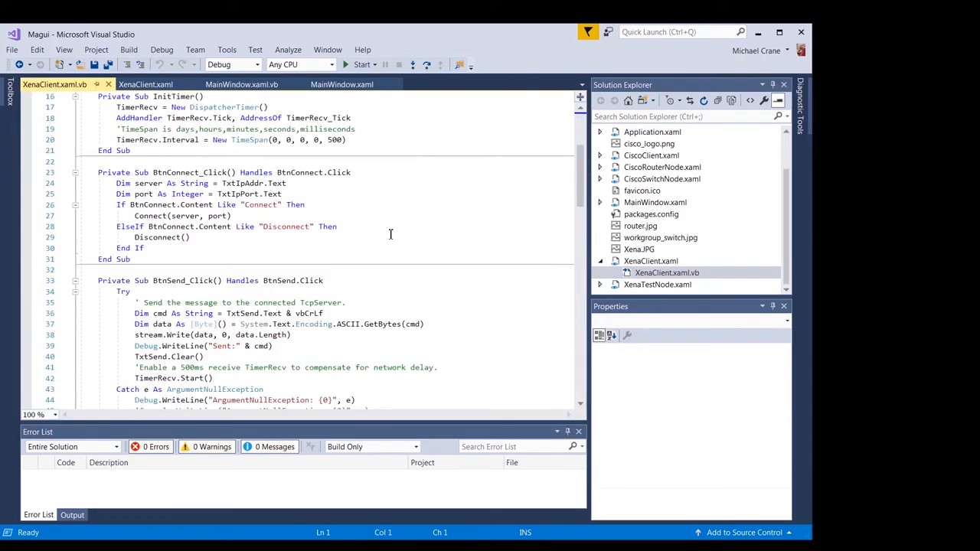
pyautogui.scroll(5, 390, 233)
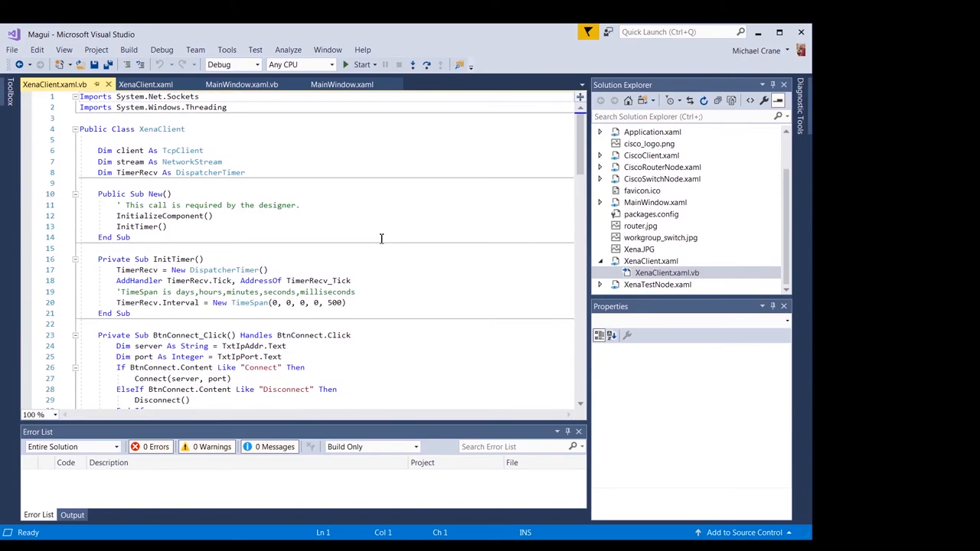
pyautogui.doubleClick(658, 284)
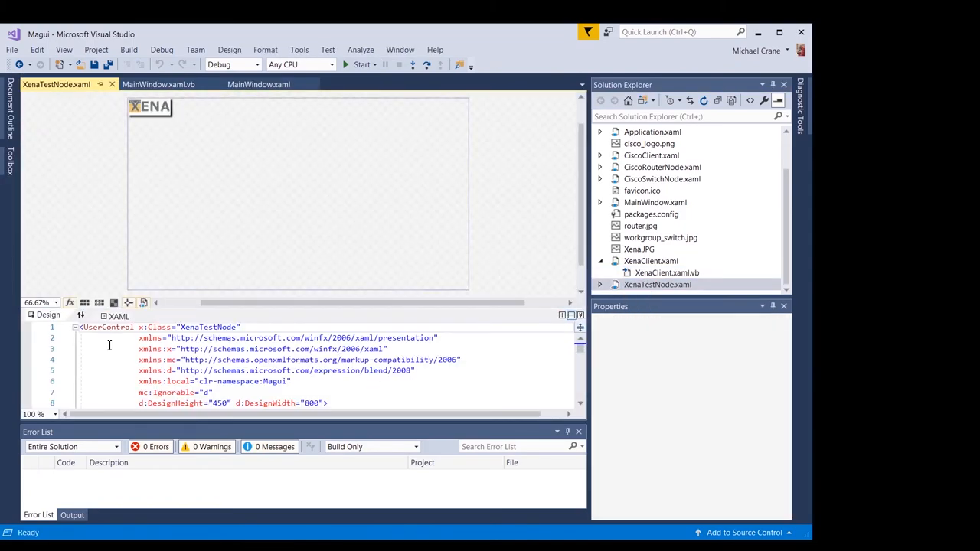
# Inspect XenaTestNode's Xena.jpg image, drop shadow and rectangle, then favicon.ico's properties
pyautogui.click(80, 315)
pyautogui.scroll(-3, 381, 233)
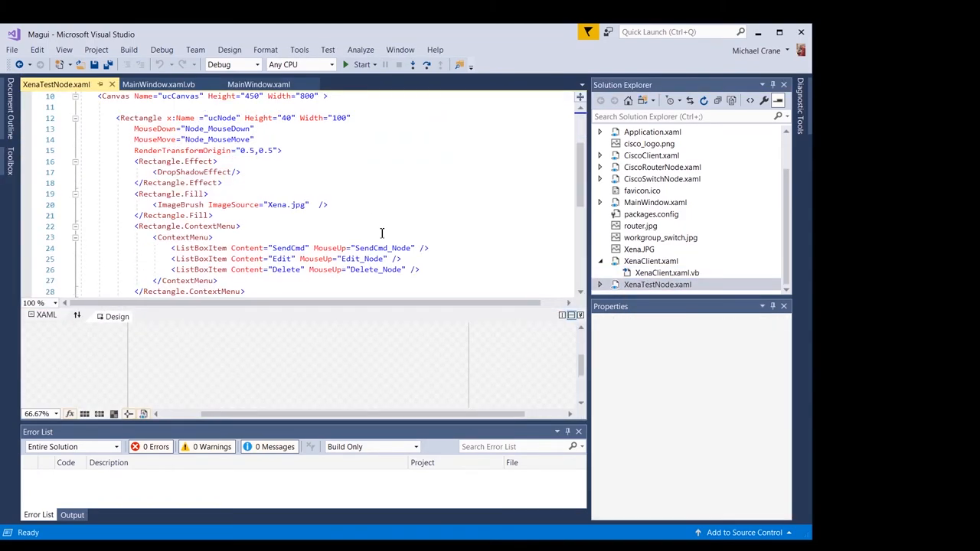
pyautogui.scroll(-3, 242, 223)
pyautogui.scroll(-3, 242, 223)
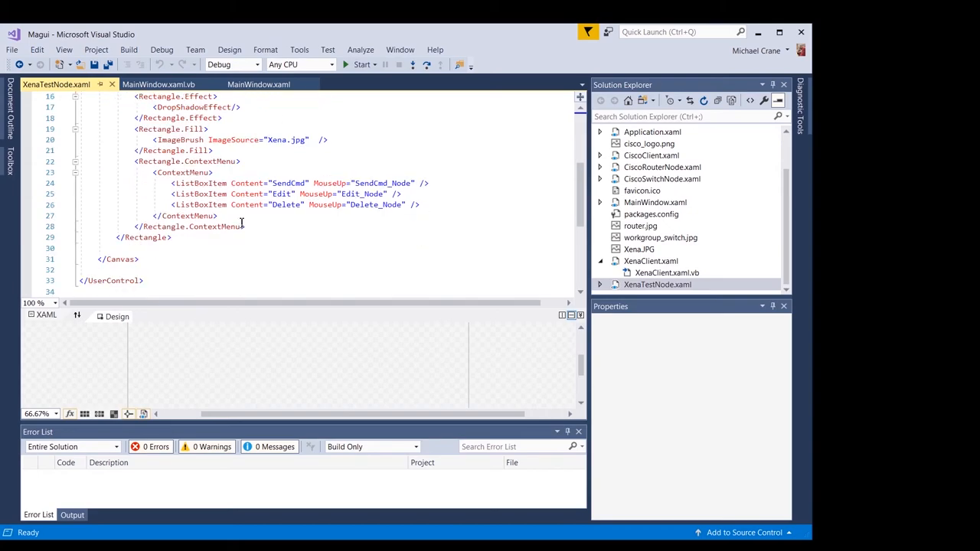
pyautogui.scroll(6, 242, 223)
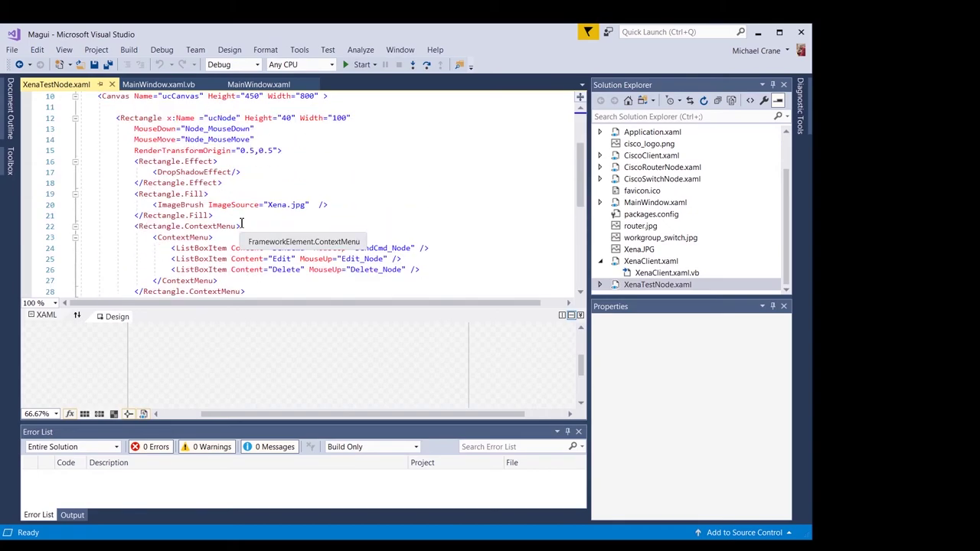
pyautogui.doubleClick(297, 205)
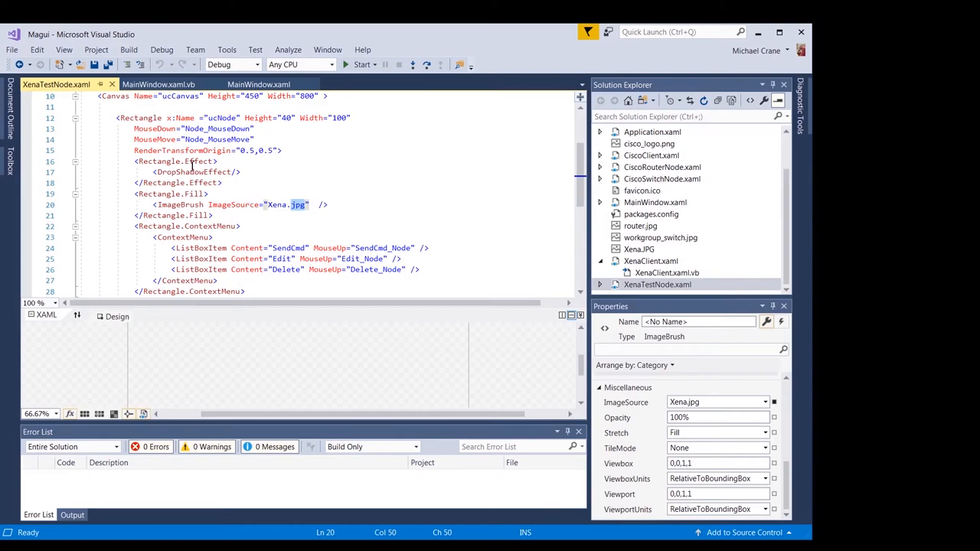
pyautogui.click(232, 171)
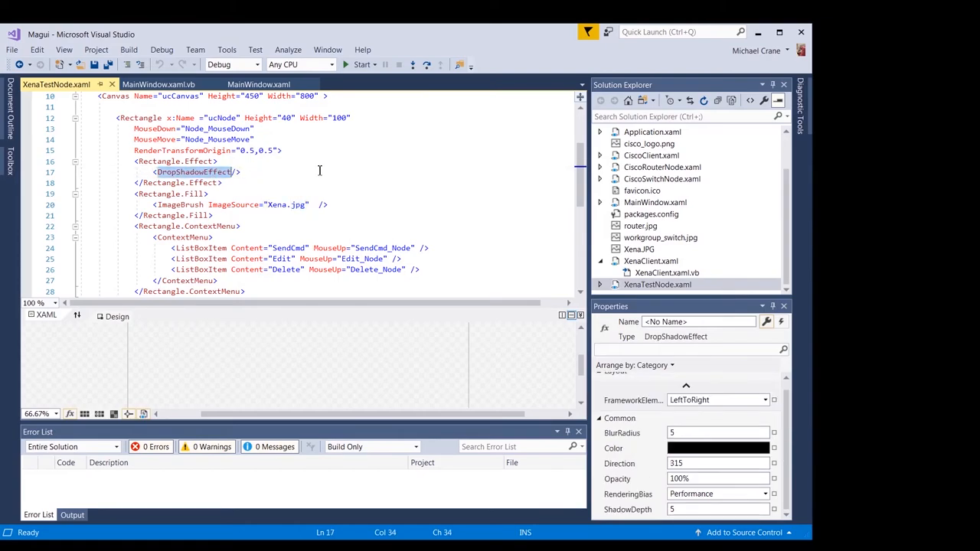
pyautogui.click(382, 161)
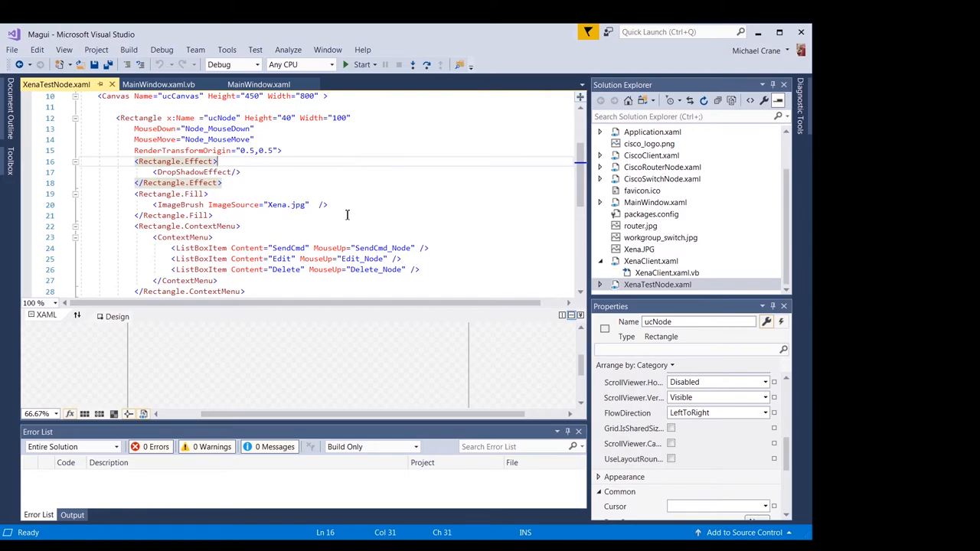
pyautogui.click(640, 191)
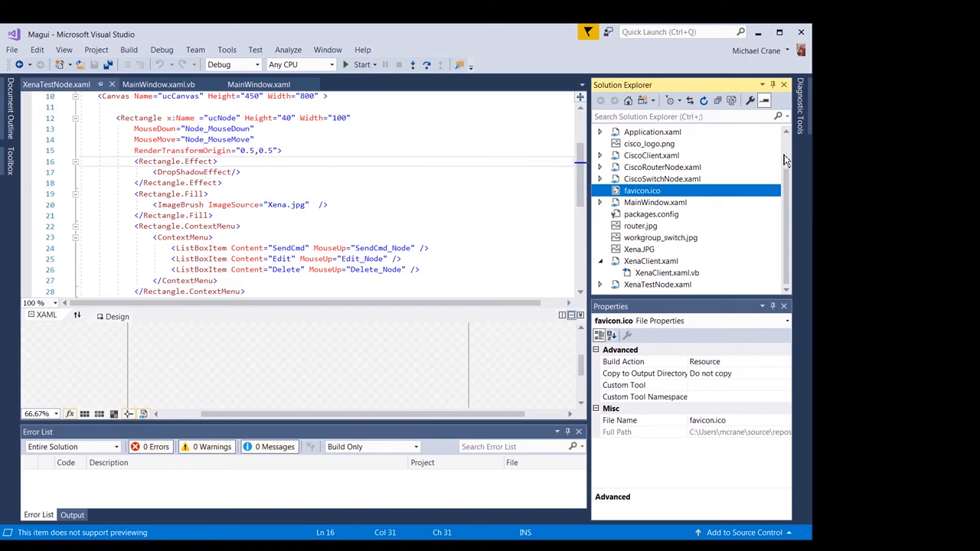
pyautogui.scroll(3, 785, 159)
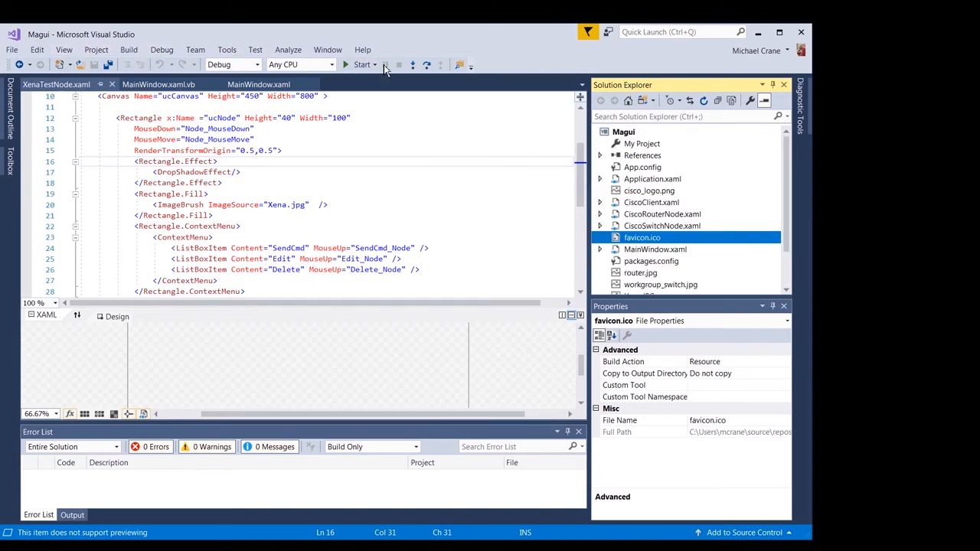
pyautogui.click(356, 64)
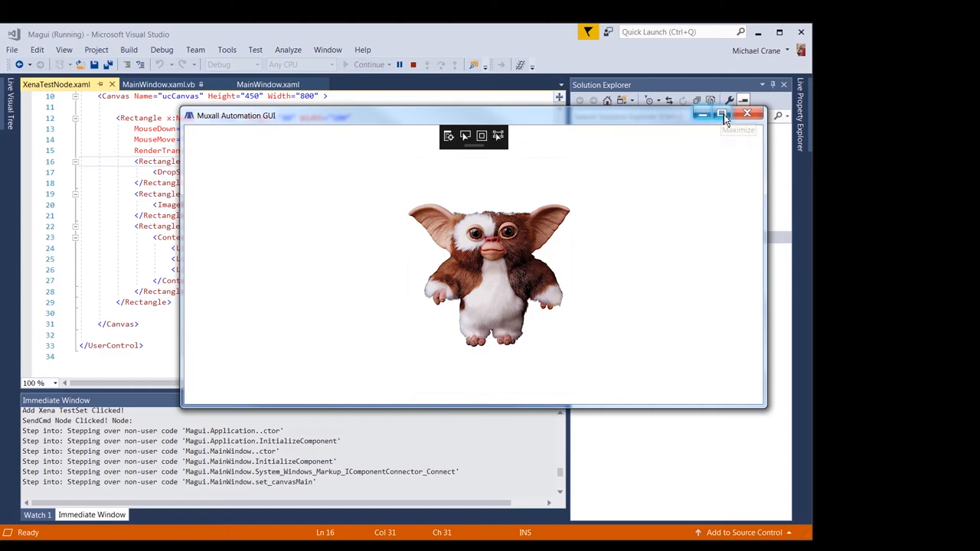
pyautogui.click(747, 114)
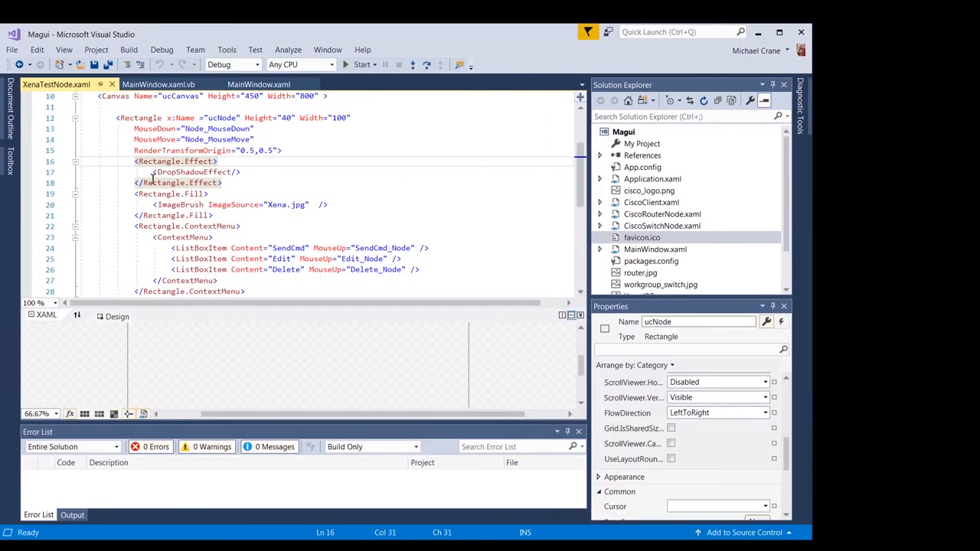
pyautogui.scroll(5, 340, 181)
# Confirm favicon.ico as the application icon in My Project settings and move to MainWindow.xaml
pyautogui.doubleClick(626, 141)
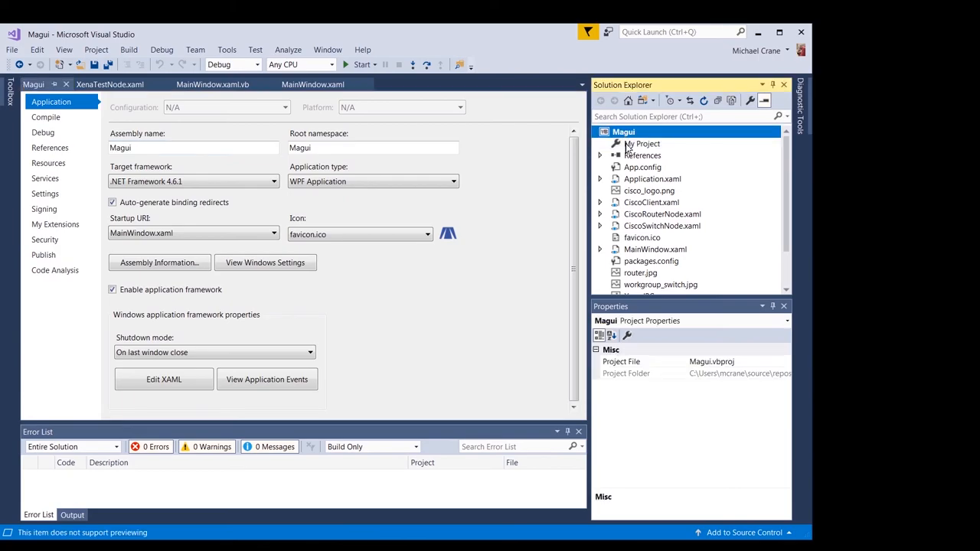
pyautogui.click(642, 144)
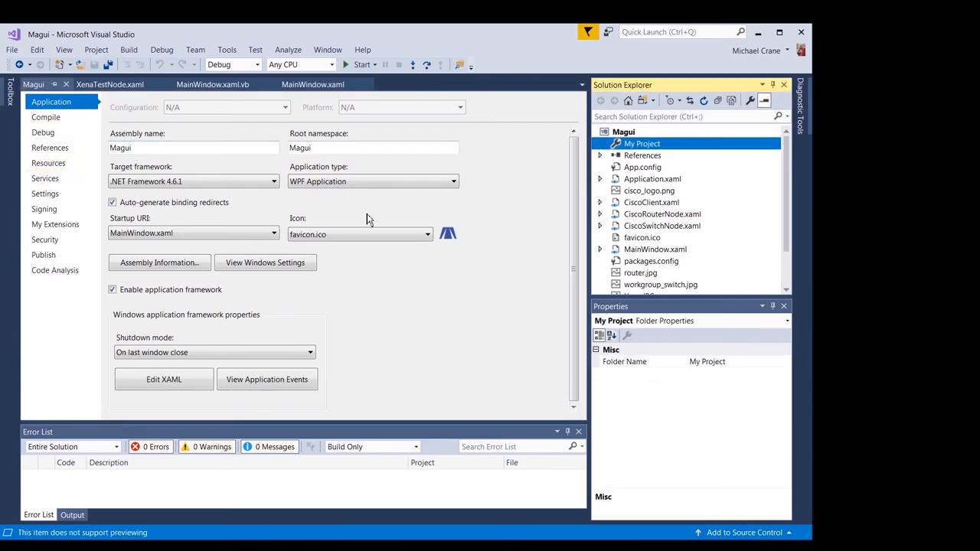
pyautogui.click(428, 234)
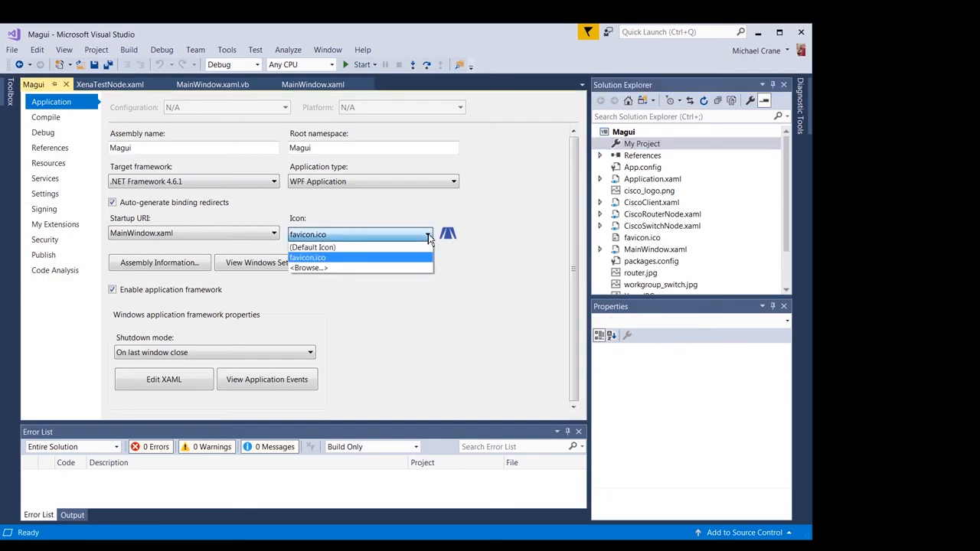
pyautogui.click(428, 233)
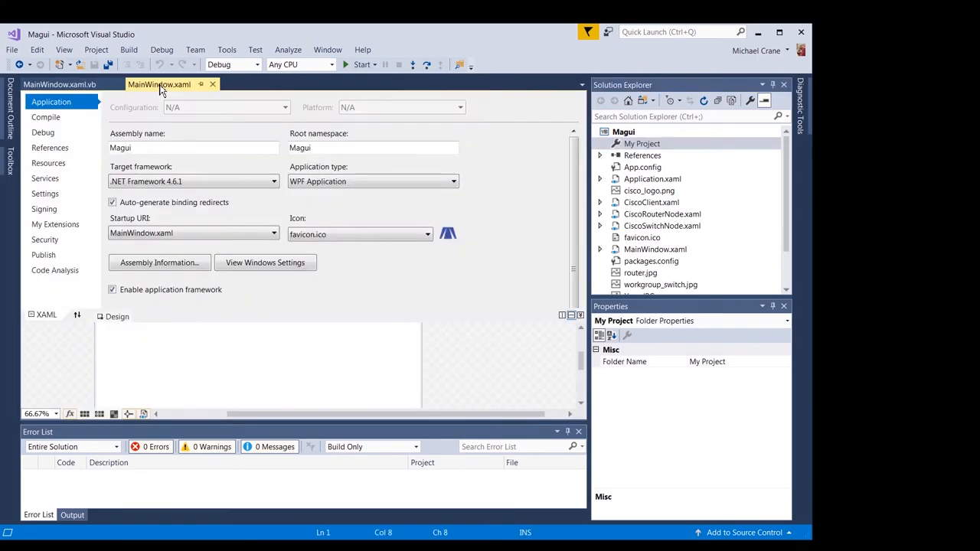
pyautogui.click(160, 84)
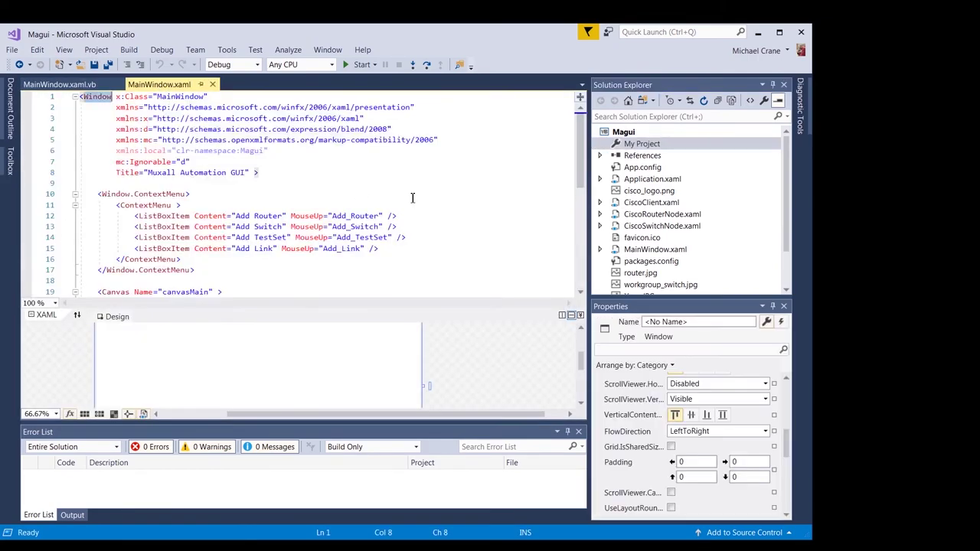
# Show the design preview above the markup and check the canvasMain.Children.Add(switch) handler
pyautogui.click(78, 317)
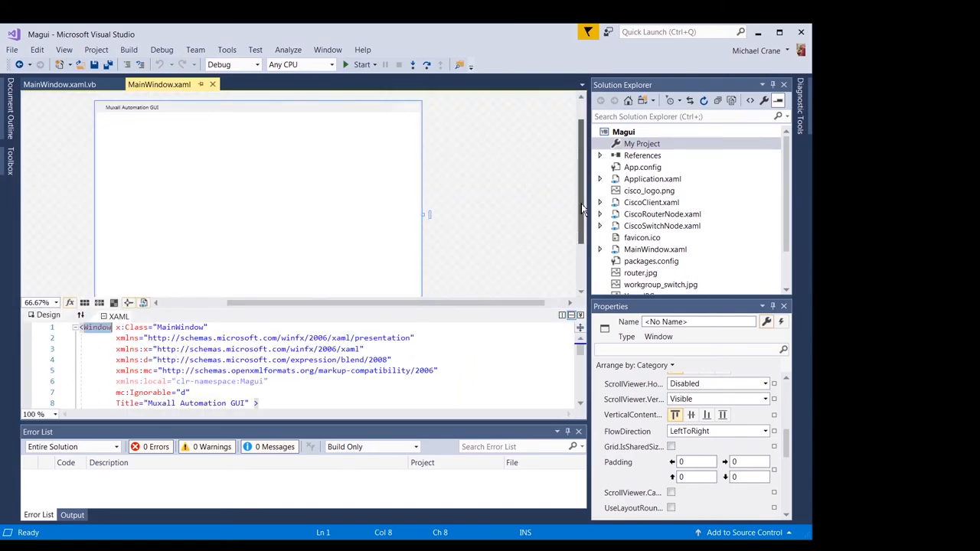
pyautogui.moveTo(580, 207)
pyautogui.mouseDown()
pyautogui.moveTo(586, 228)
pyautogui.moveTo(582, 192)
pyautogui.mouseUp()
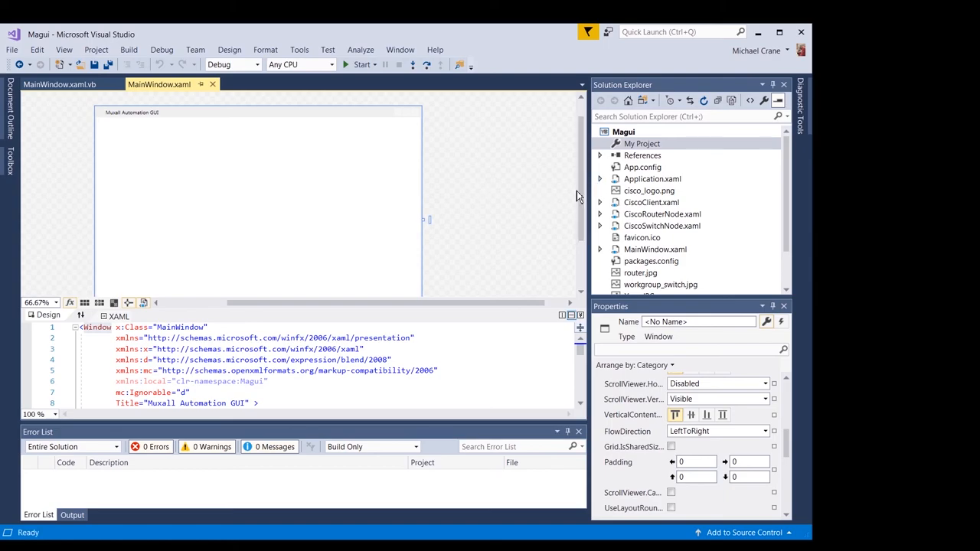
pyautogui.moveTo(580, 207)
pyautogui.mouseDown()
pyautogui.moveTo(584, 235)
pyautogui.moveTo(580, 218)
pyautogui.mouseUp()
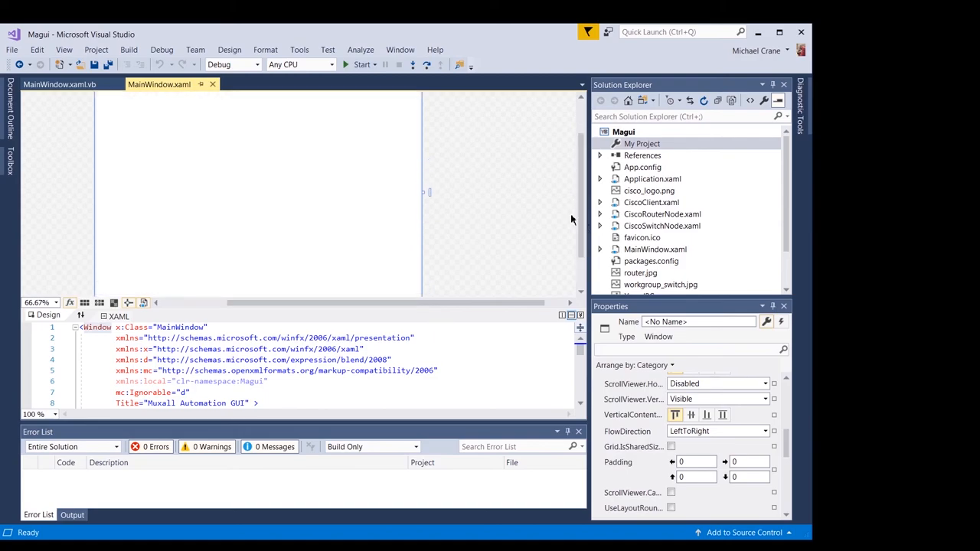
pyautogui.moveTo(581, 196); pyautogui.dragTo(580, 137)
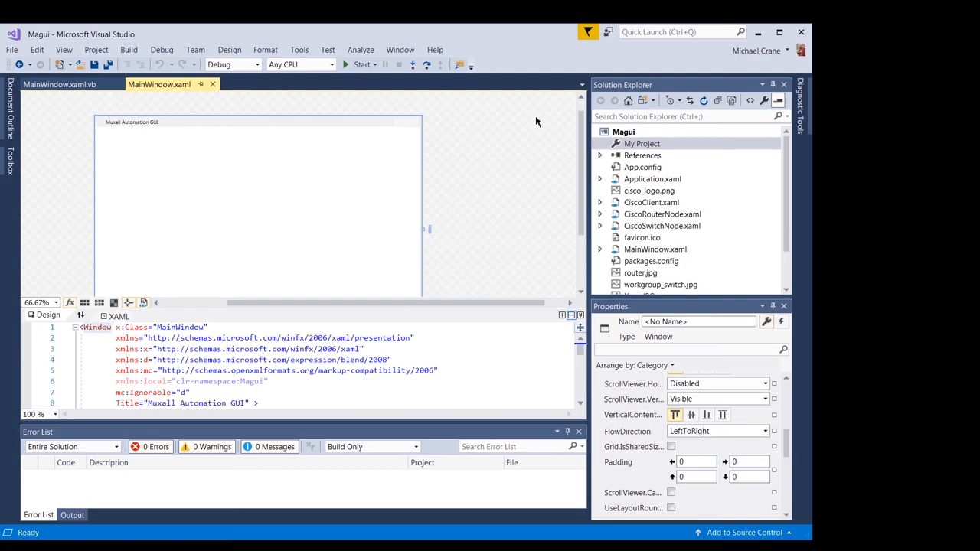
pyautogui.click(50, 84)
pyautogui.click(121, 227)
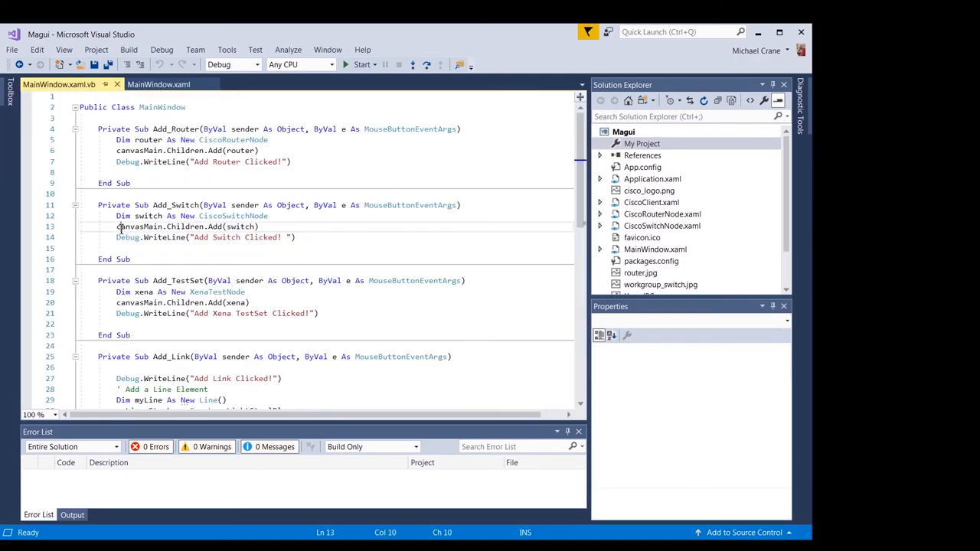
pyautogui.moveTo(120, 227); pyautogui.dragTo(265, 227)
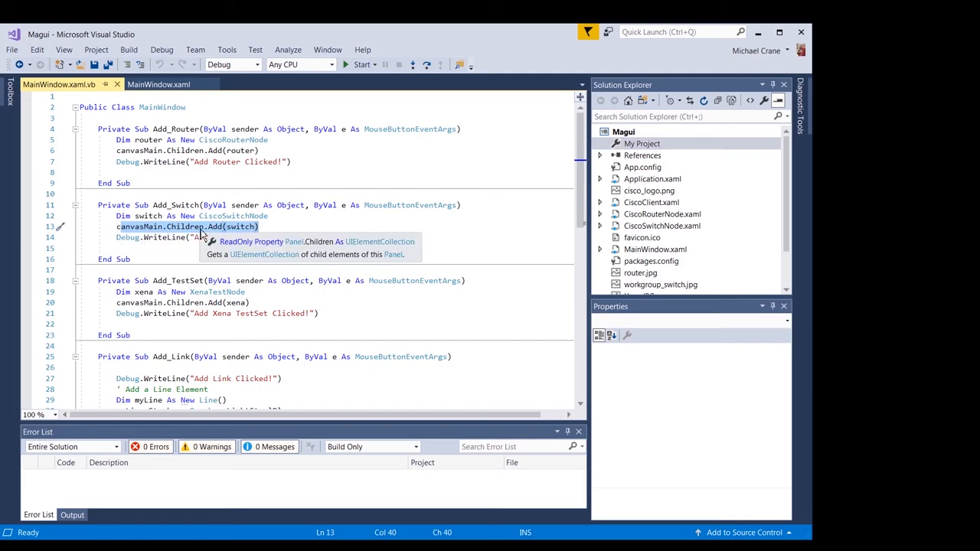
pyautogui.click(274, 225)
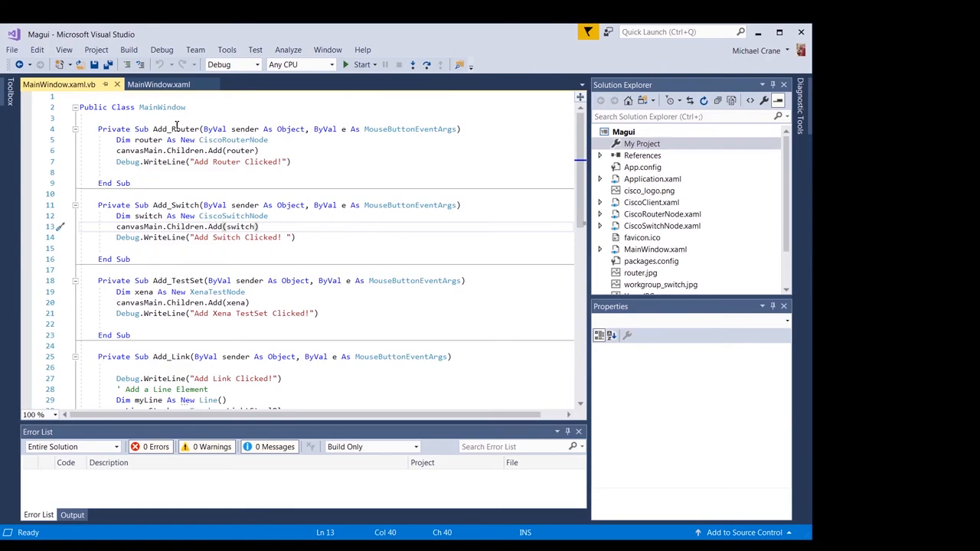
pyautogui.click(159, 84)
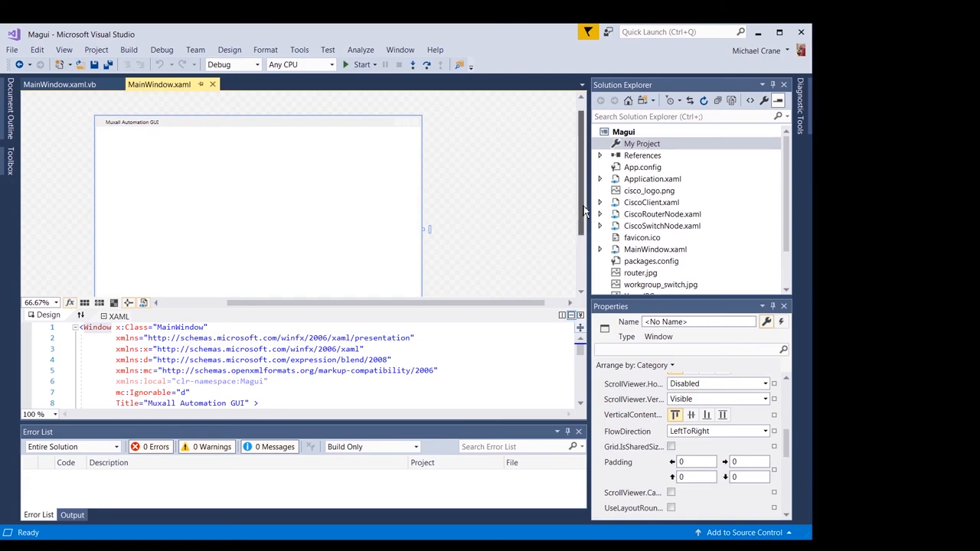
pyautogui.moveTo(585, 209); pyautogui.dragTo(585, 230)
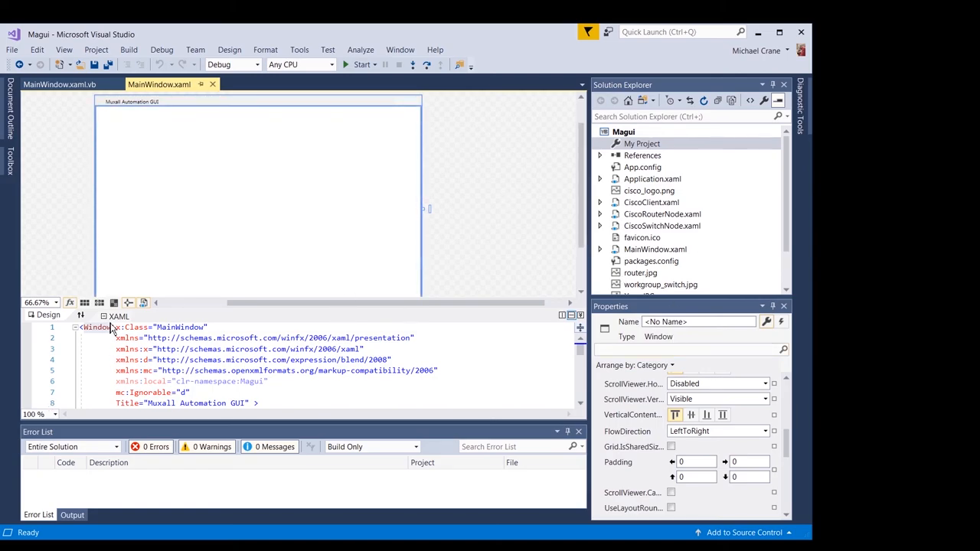
pyautogui.moveTo(581, 349)
pyautogui.mouseDown()
pyautogui.moveTo(584, 381)
pyautogui.moveTo(582, 360)
pyautogui.mouseUp()
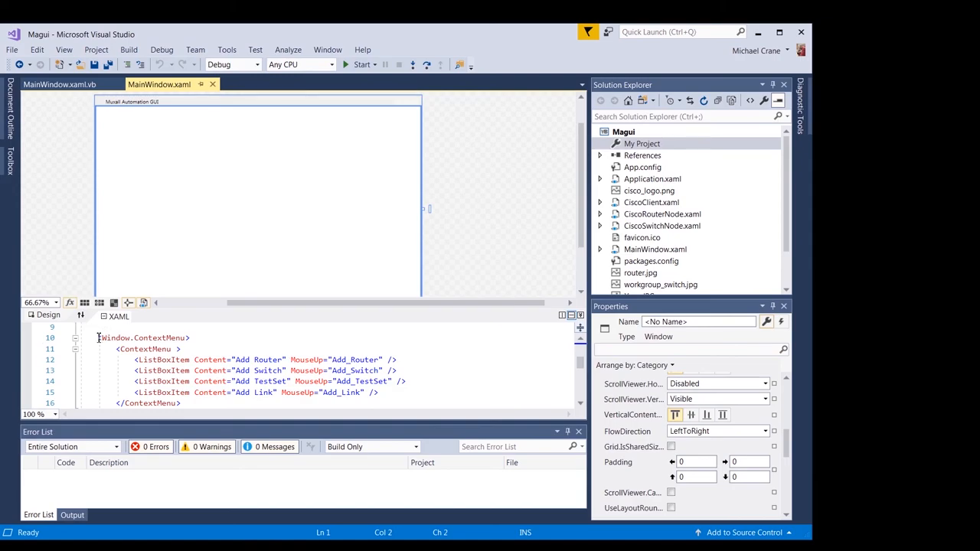
pyautogui.moveTo(98, 338); pyautogui.dragTo(181, 371)
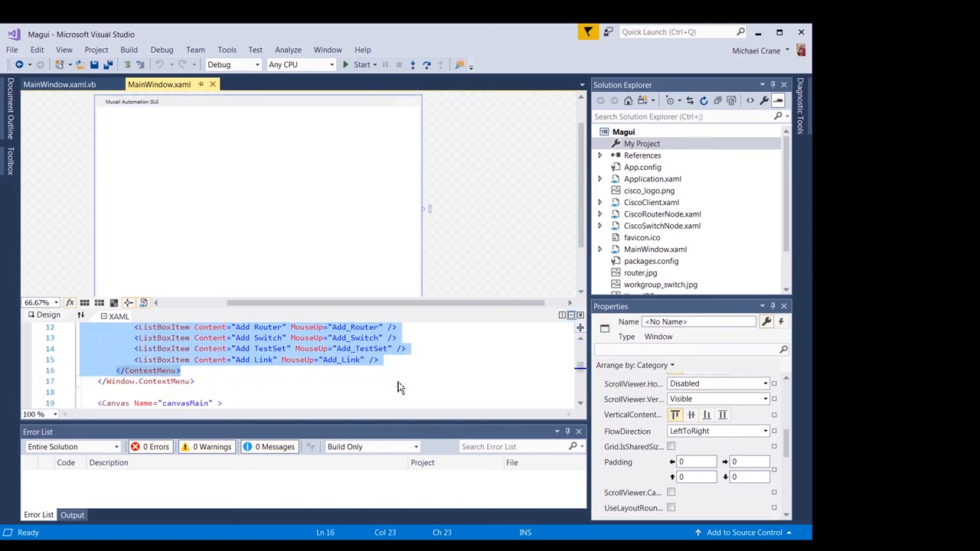
pyautogui.scroll(-1, 399, 386)
pyautogui.scroll(2, 398, 381)
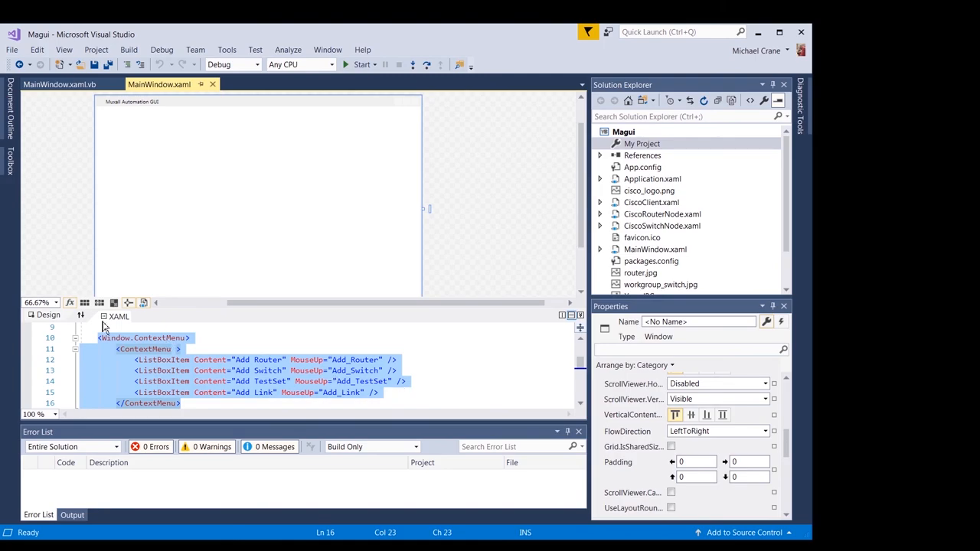
# Compare MainWindow.xaml's context menu entries against the code-behind handlers
pyautogui.click(61, 84)
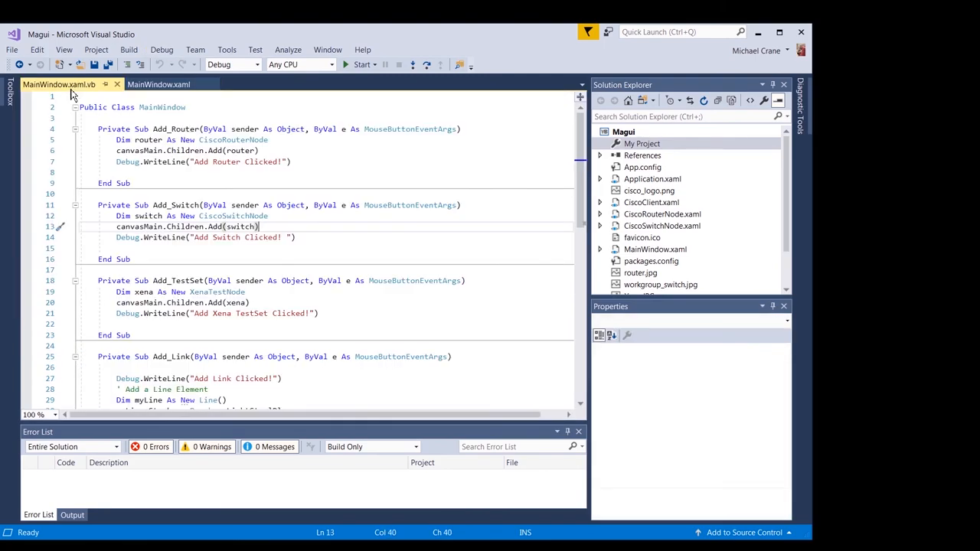
pyautogui.click(159, 84)
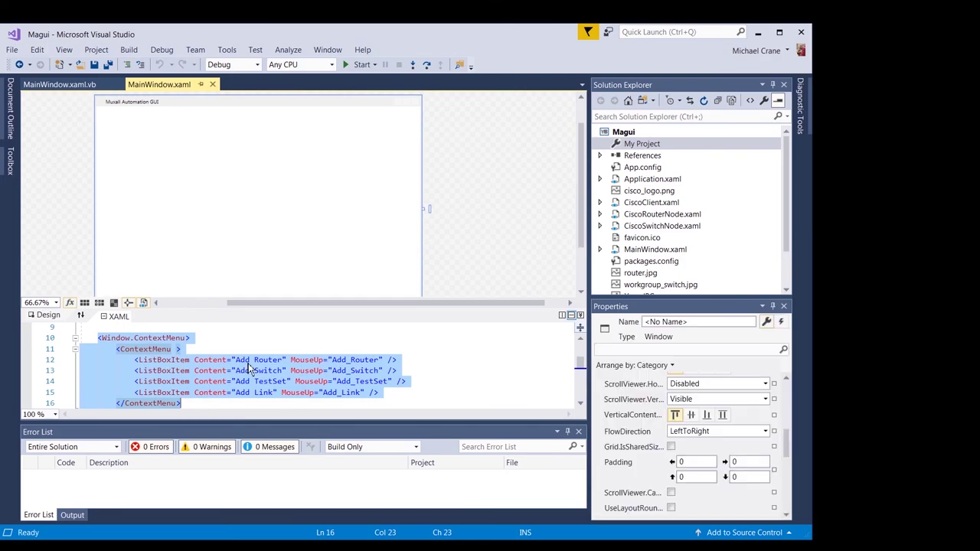
pyautogui.click(58, 84)
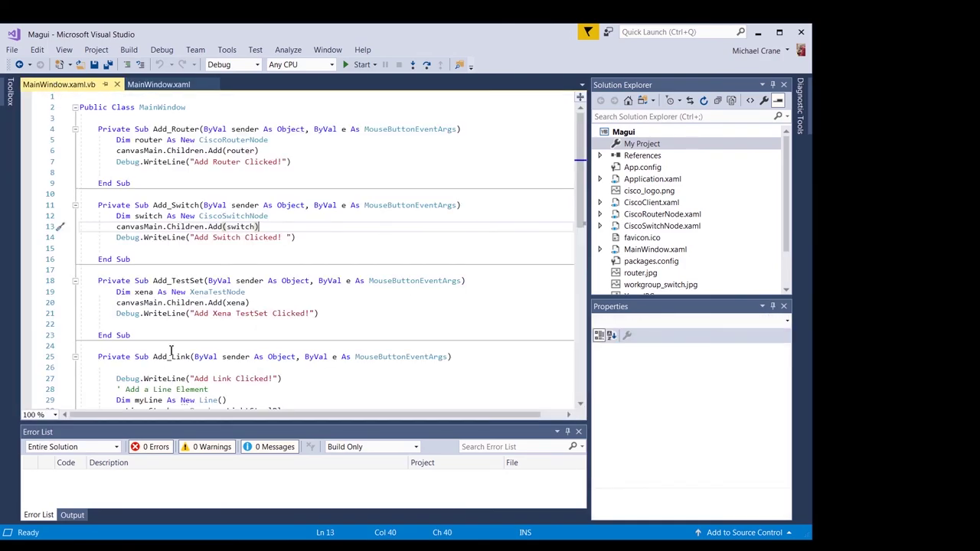
pyautogui.click(159, 84)
pyautogui.click(497, 356)
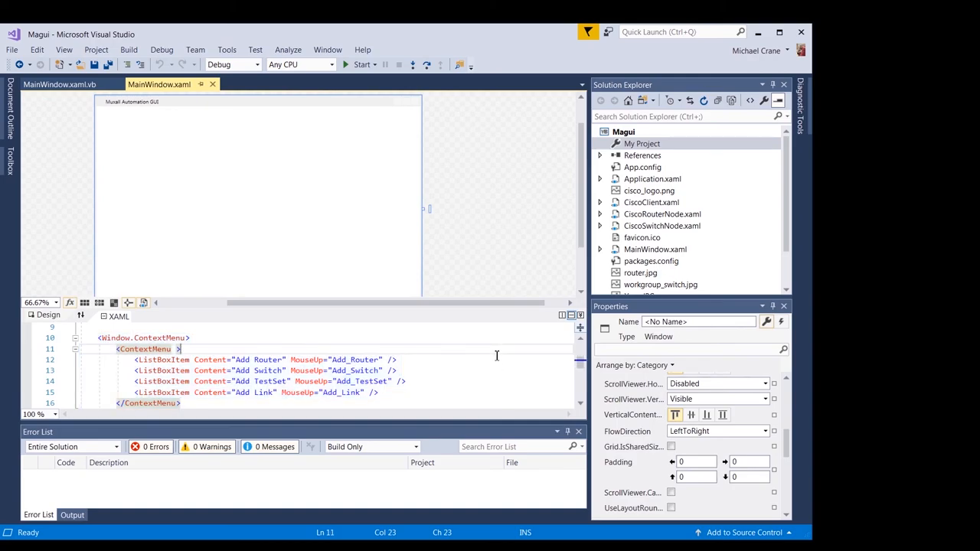